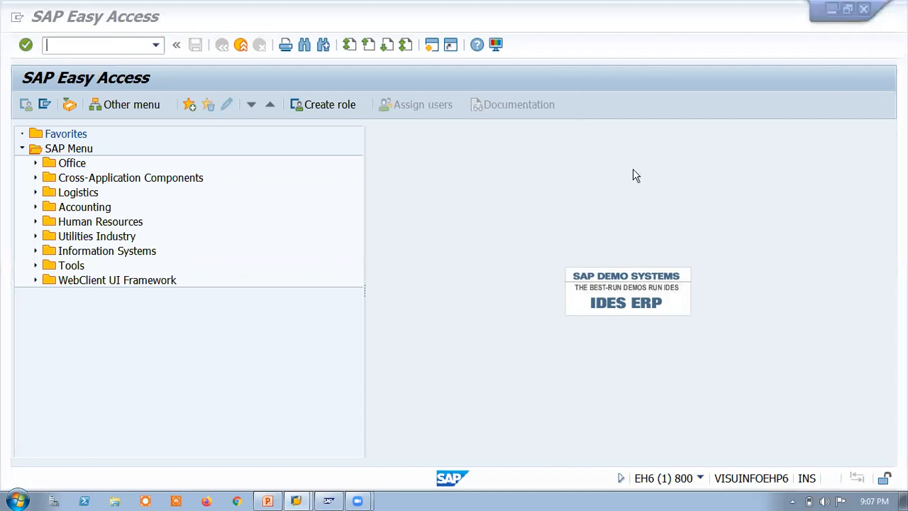
Step: Open the transaction for maintaining Vendor Account Groups
click(126, 53)
text(obd3)
key(Return)
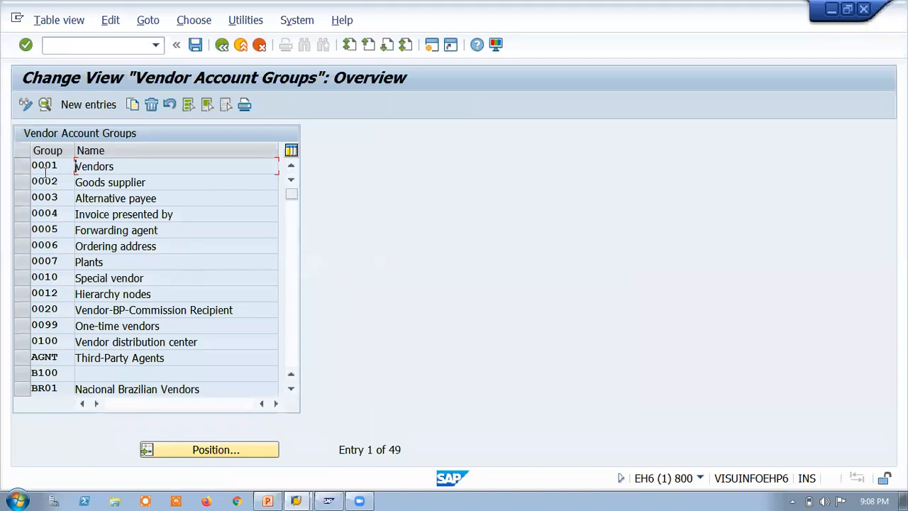
Step: Examine the existing vendor account groups and their names throughout the list
drag(291, 193, 297, 309)
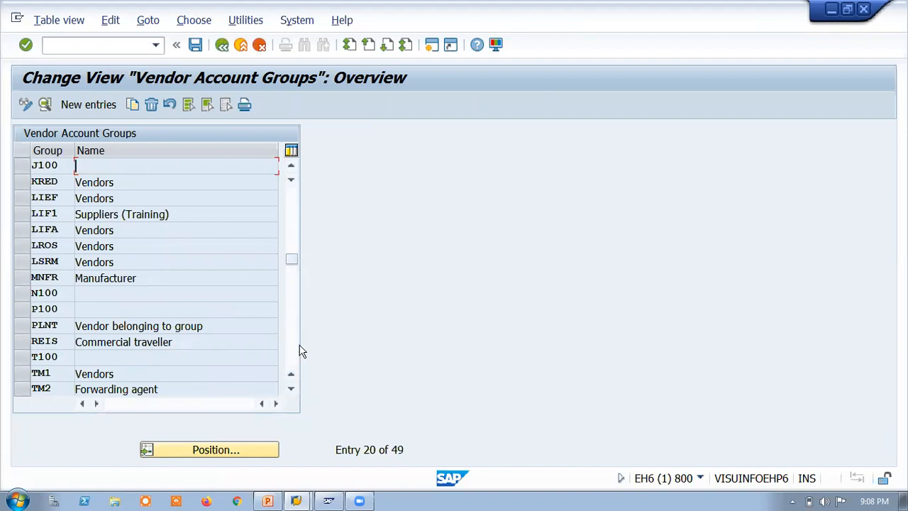
drag(294, 286, 282, 379)
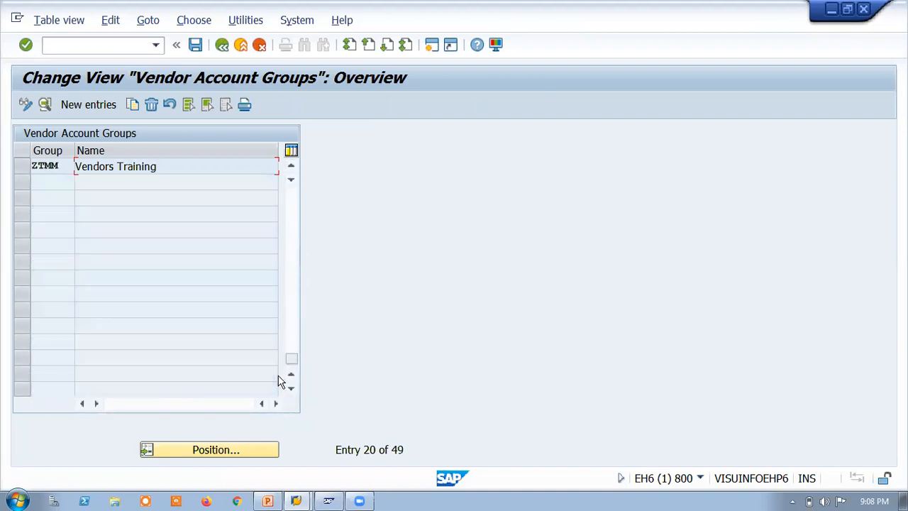
click(291, 170)
click(292, 170)
click(291, 170)
click(292, 170)
click(291, 169)
click(291, 170)
click(291, 170)
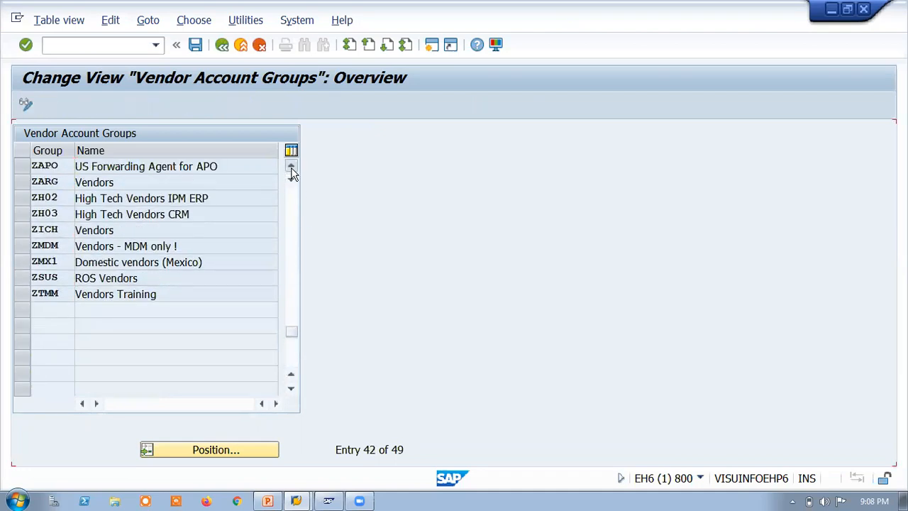
click(291, 170)
click(292, 169)
click(291, 169)
click(291, 169)
click(291, 169)
click(291, 169)
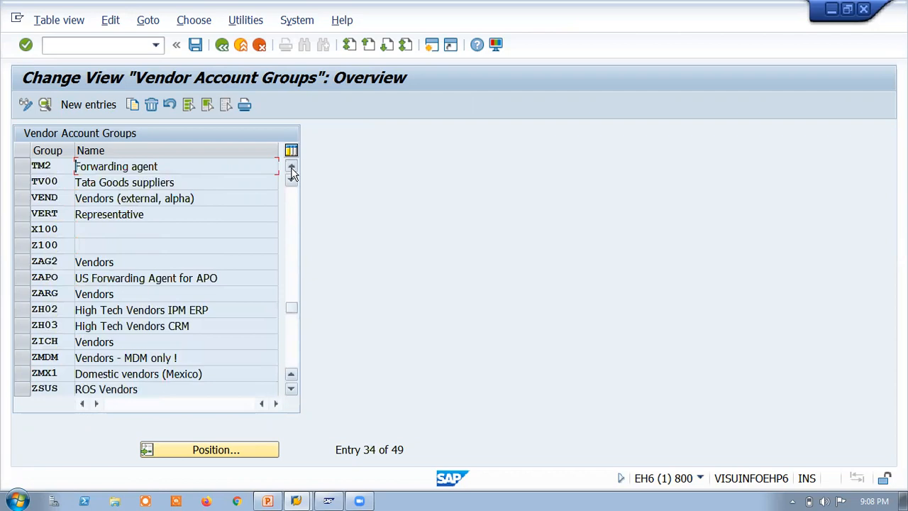
click(291, 170)
click(292, 170)
click(291, 170)
click(291, 170)
click(291, 169)
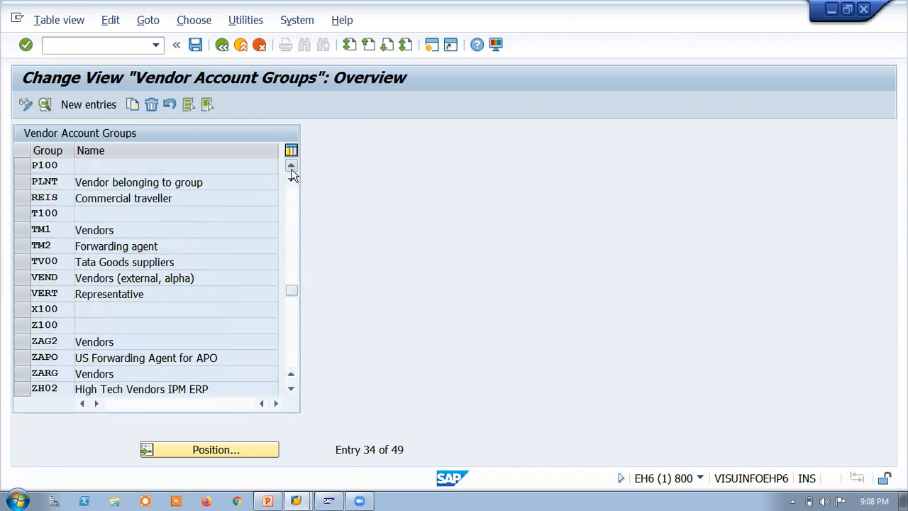
click(292, 170)
click(292, 170)
click(292, 169)
click(292, 169)
click(291, 170)
click(291, 169)
click(291, 170)
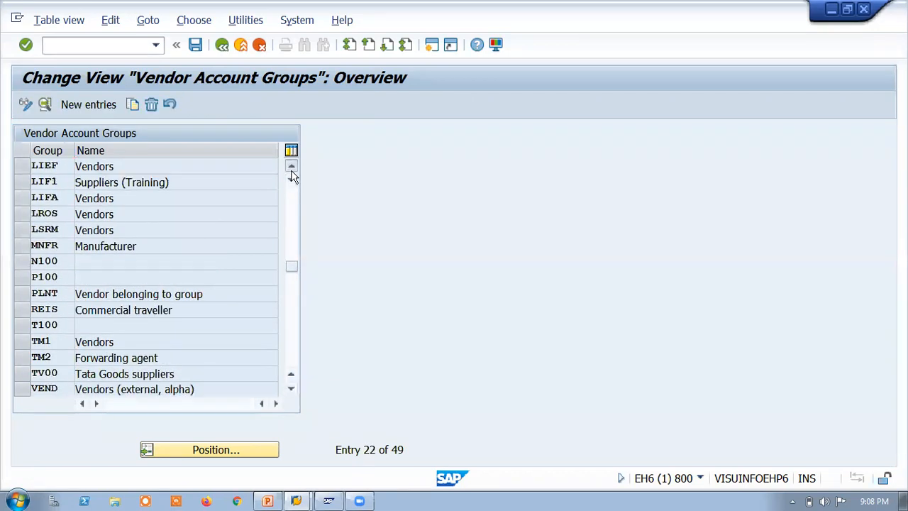
click(291, 170)
click(291, 171)
click(291, 170)
click(291, 171)
click(291, 170)
click(290, 170)
click(291, 170)
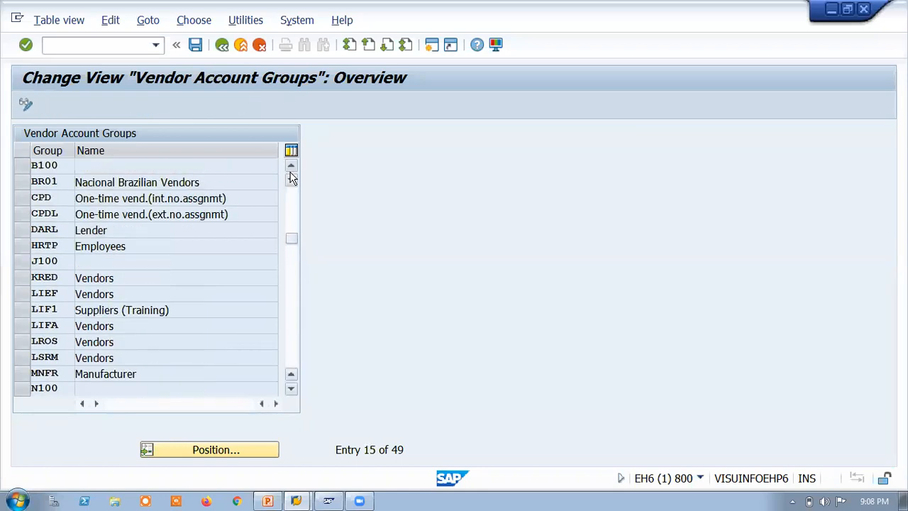
click(291, 177)
Step: Open the details of vendor account group TV00, Tata Goods suppliers
drag(291, 255, 299, 293)
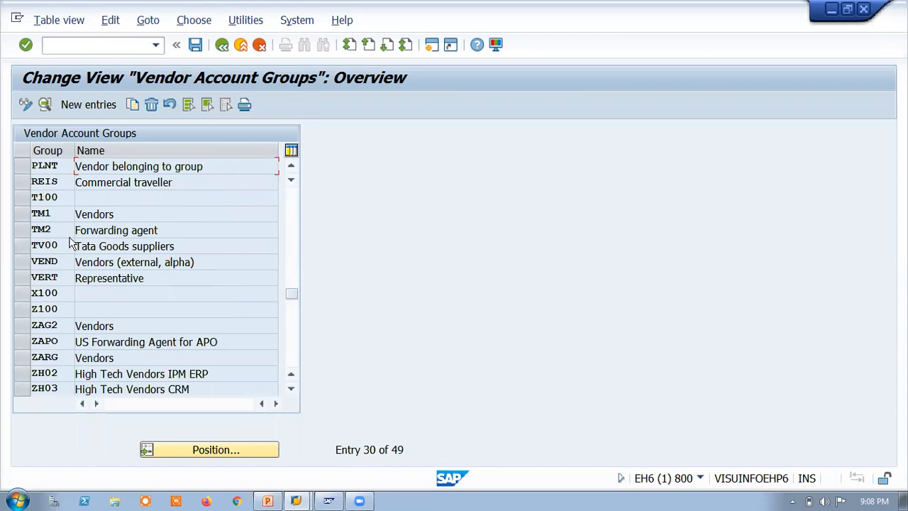
click(179, 247)
click(23, 246)
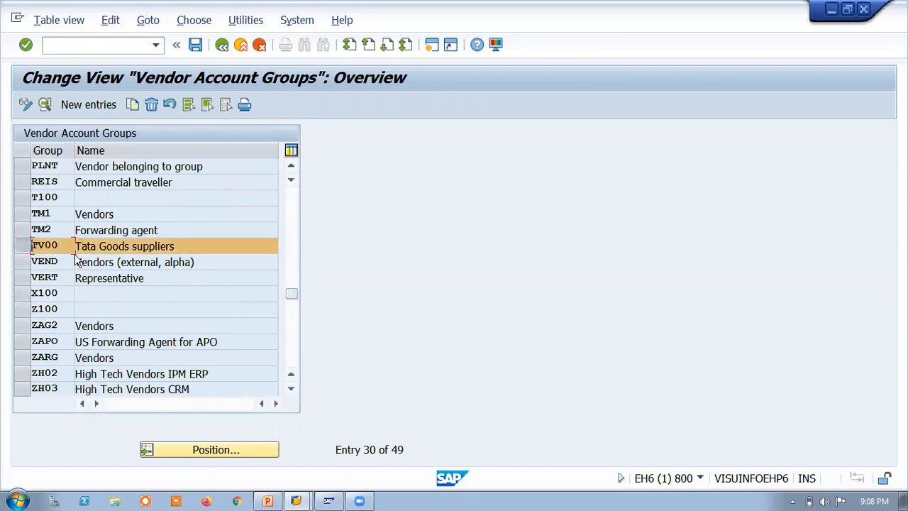
click(45, 104)
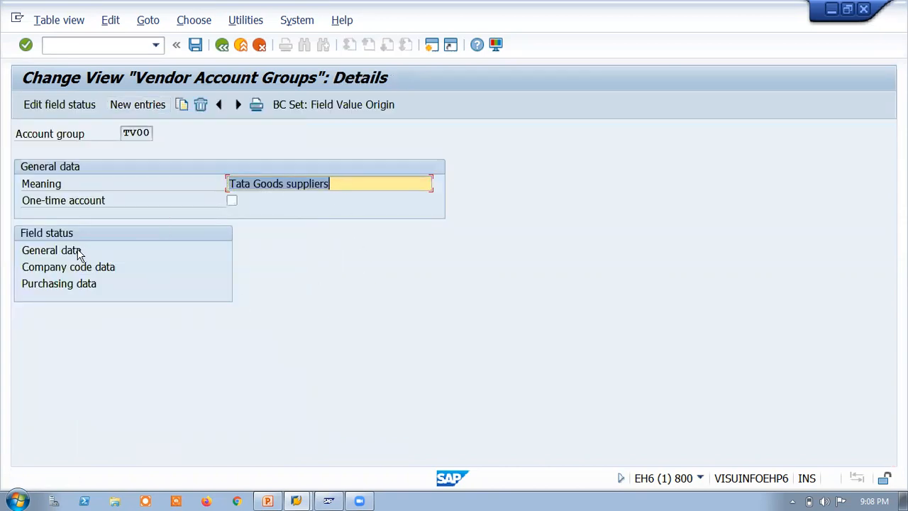
Step: Open the Account management field status group within the company code data of account group TV00
double_click(43, 272)
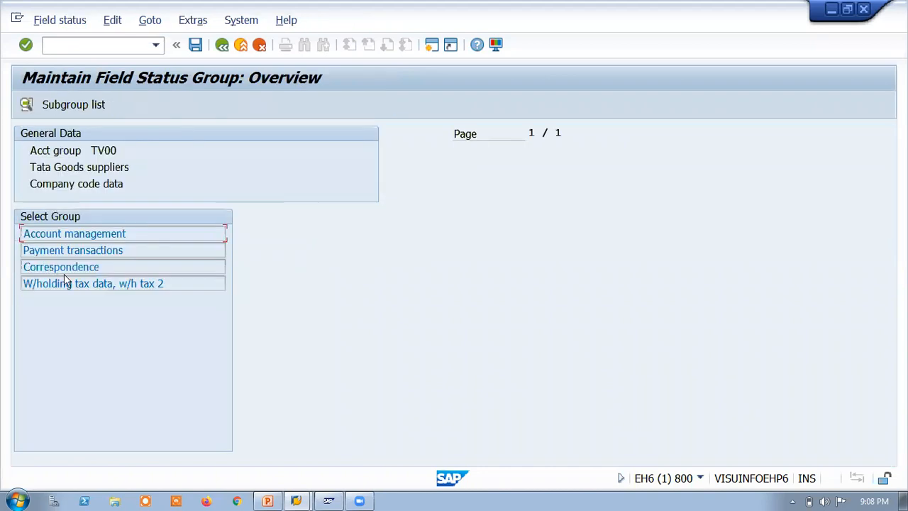
click(61, 238)
double_click(82, 238)
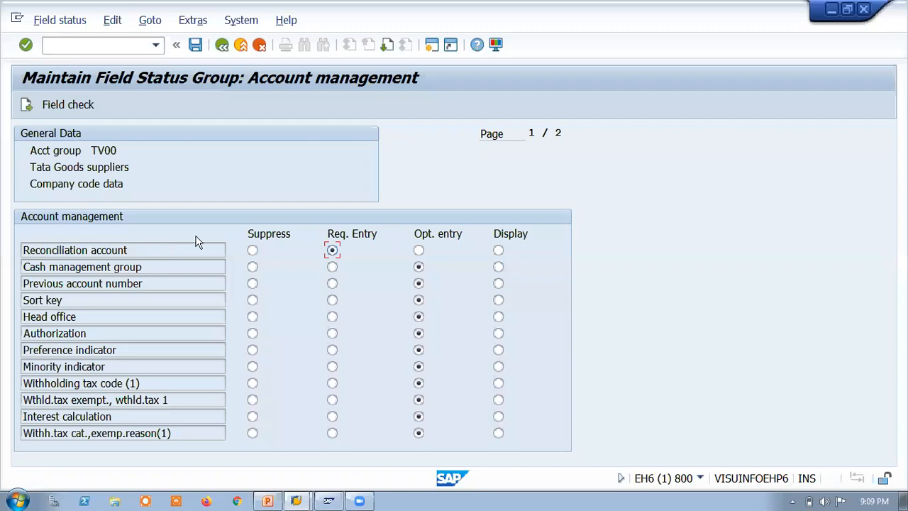
Step: Set the field status of Reconciliation account to Display and return to the account group's details
click(499, 251)
click(419, 251)
click(252, 251)
click(499, 251)
click(221, 44)
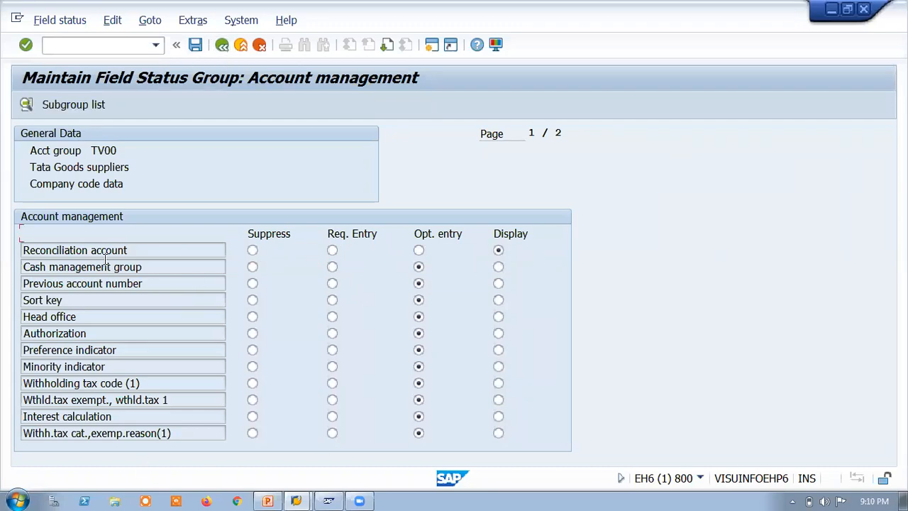
click(221, 45)
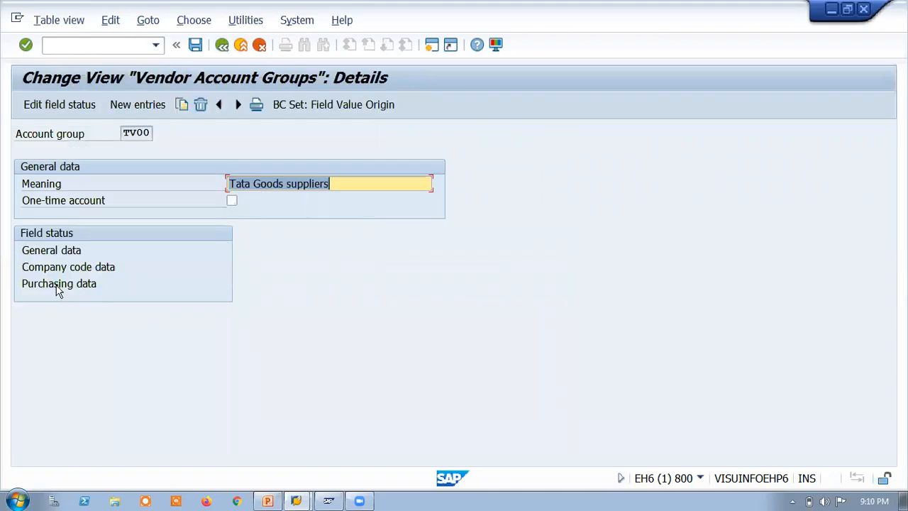
Step: Open the Purchasing data field status group within the purchasing data of account group TV00
double_click(58, 287)
click(47, 232)
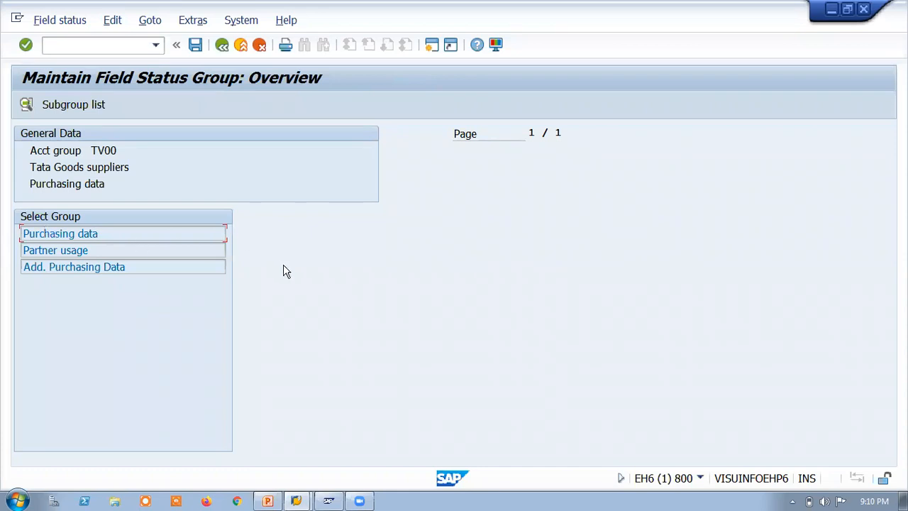
double_click(53, 235)
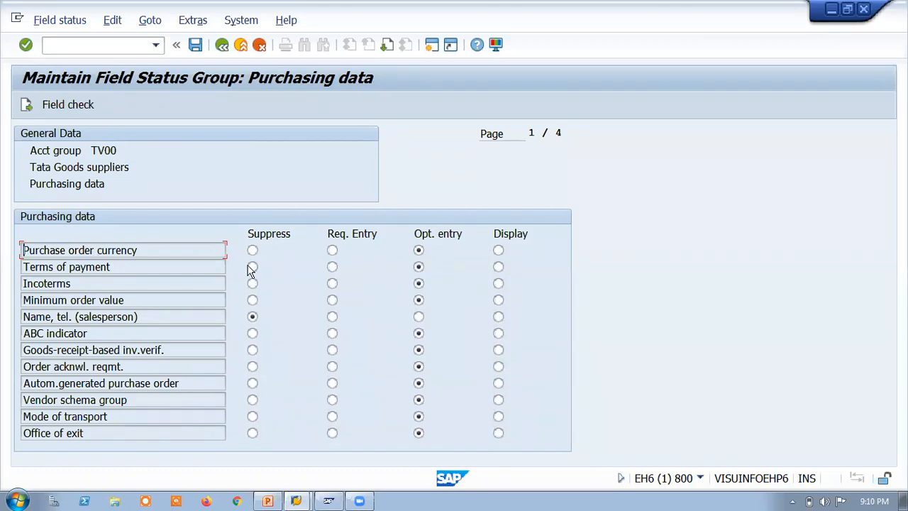
Step: Set Purchase order currency to optional entry and Name, tel. (salesperson) to required entry, and leave the vendor account groups
click(332, 250)
click(418, 250)
click(331, 317)
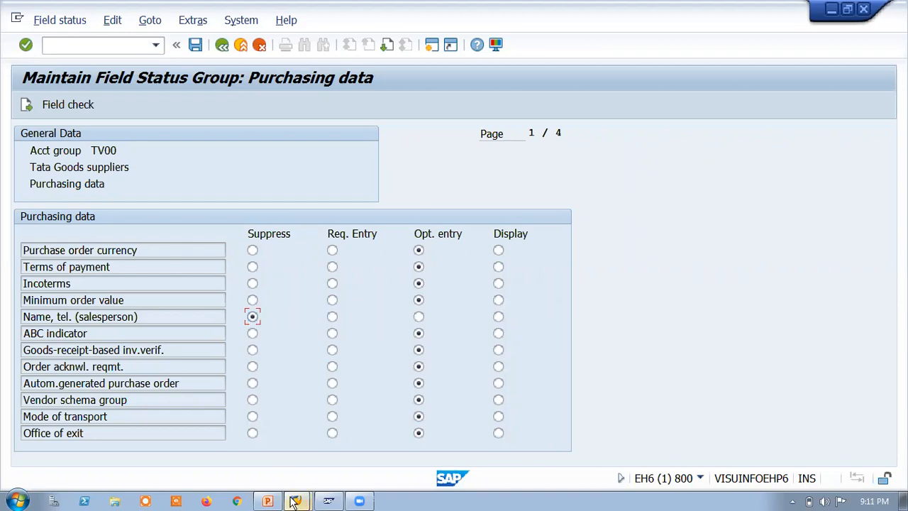
mouse_move(294, 502)
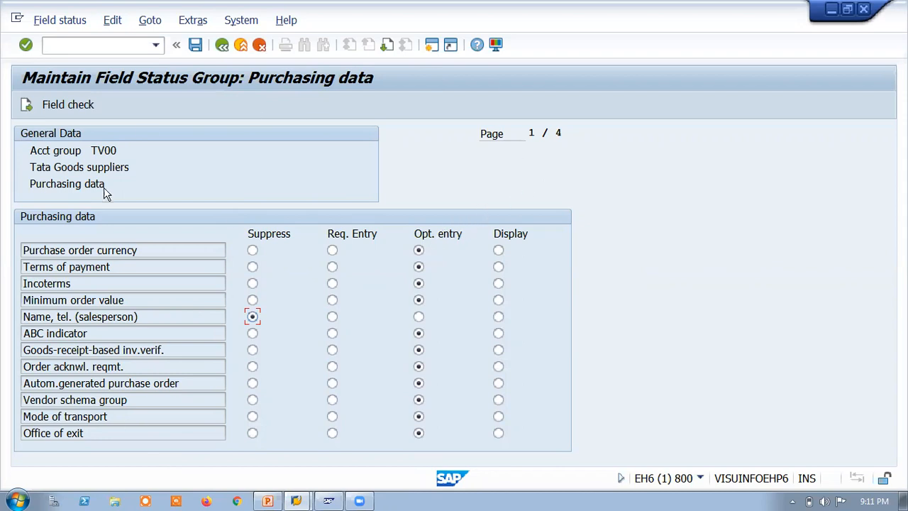
click(222, 47)
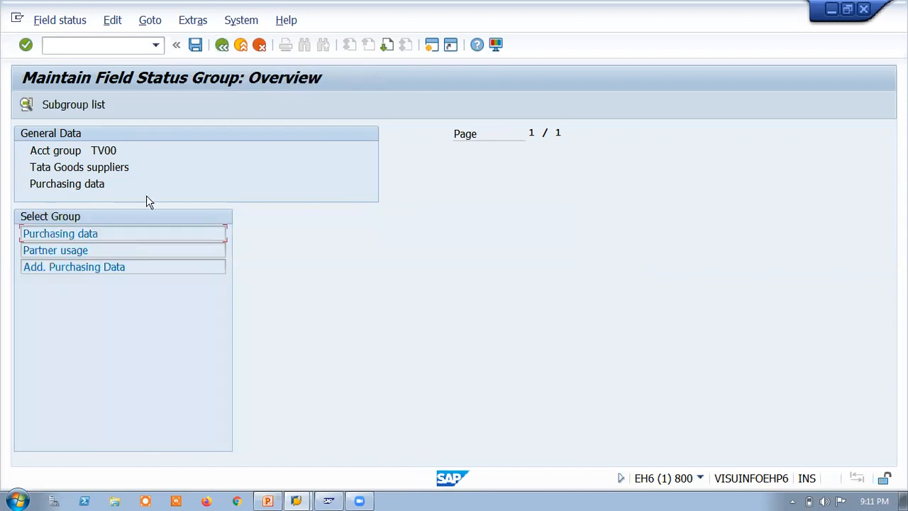
click(221, 45)
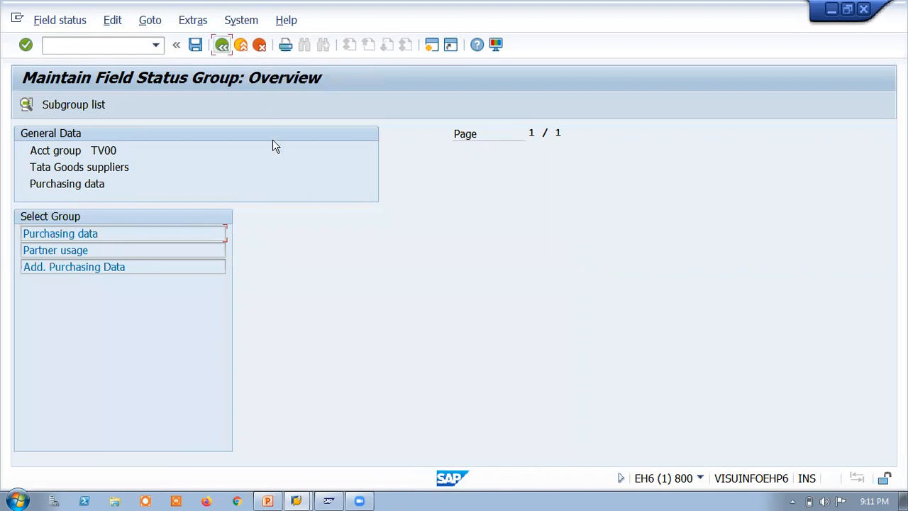
click(221, 45)
click(221, 45)
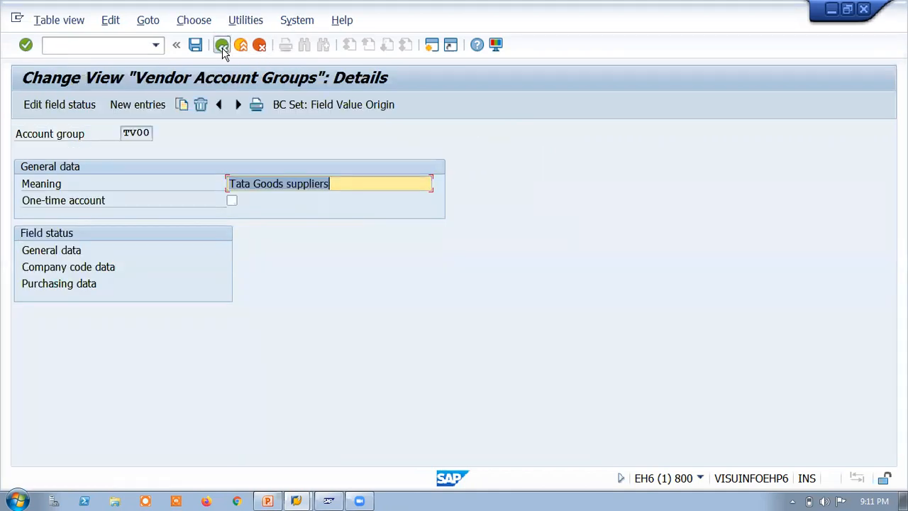
click(222, 46)
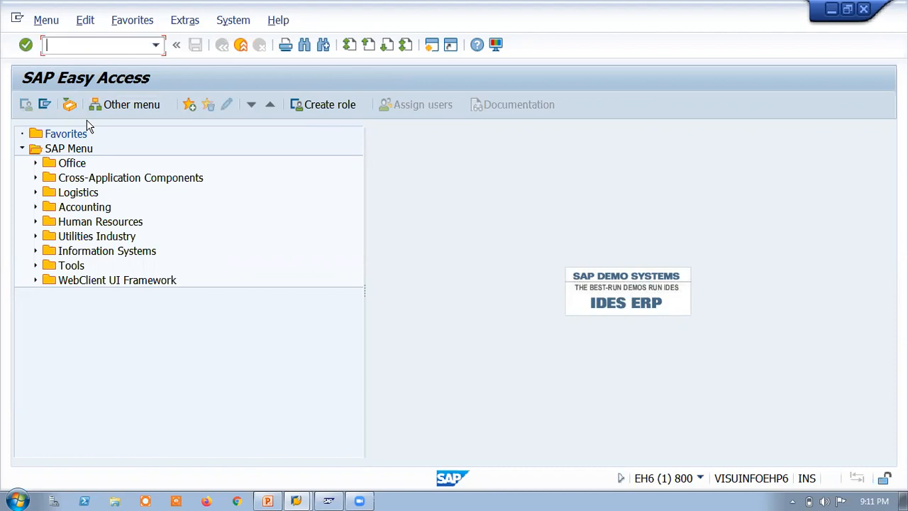
Step: Open the material types overview with transaction OMS2
text(fF)
key(BackSpace)
key(BackSpace)
key(BackSpace)
key(BackSpace)
text(OMS2)
key(Return)
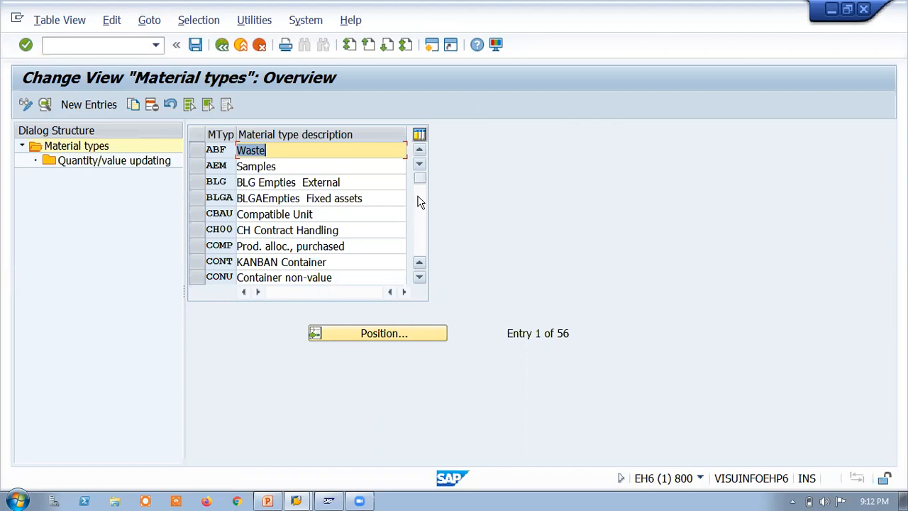
Step: Examine the Quantity/value updating settings of material type TFRT, Finished product, and leave the material types transaction
click(420, 235)
click(419, 234)
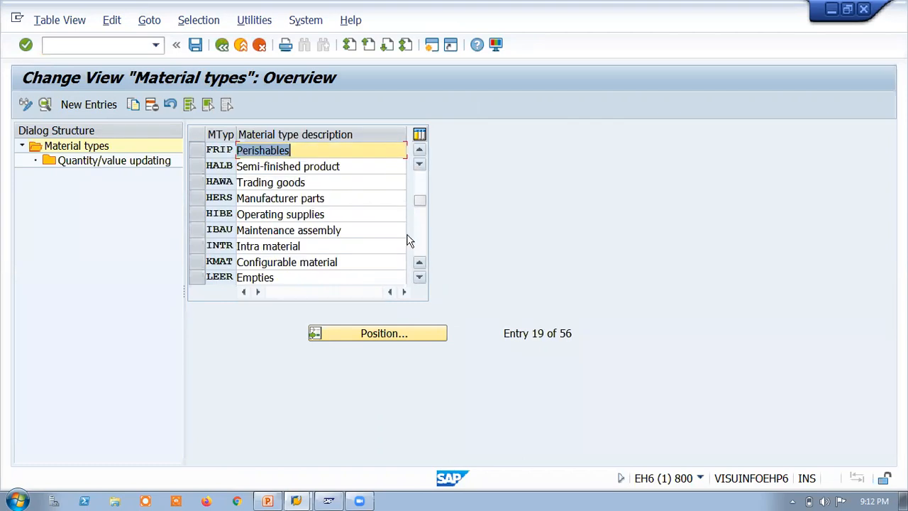
click(422, 238)
click(421, 239)
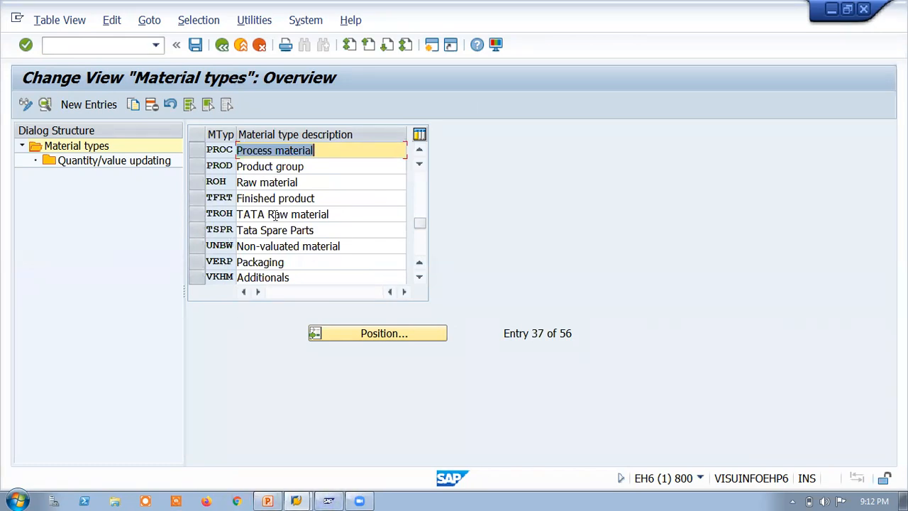
click(202, 199)
click(99, 162)
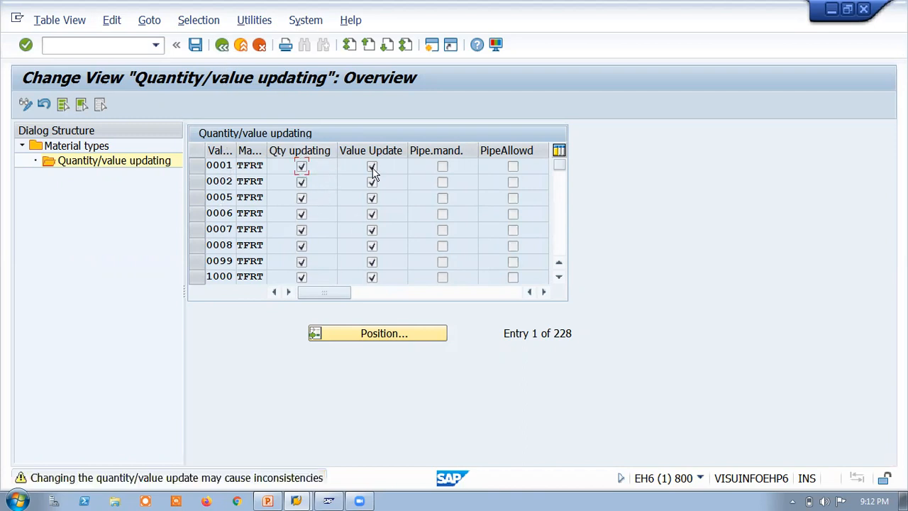
click(223, 47)
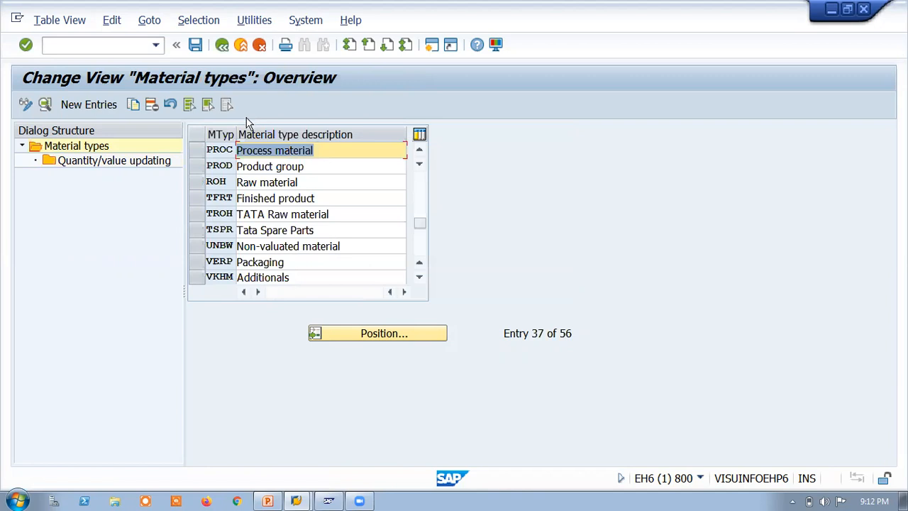
click(200, 152)
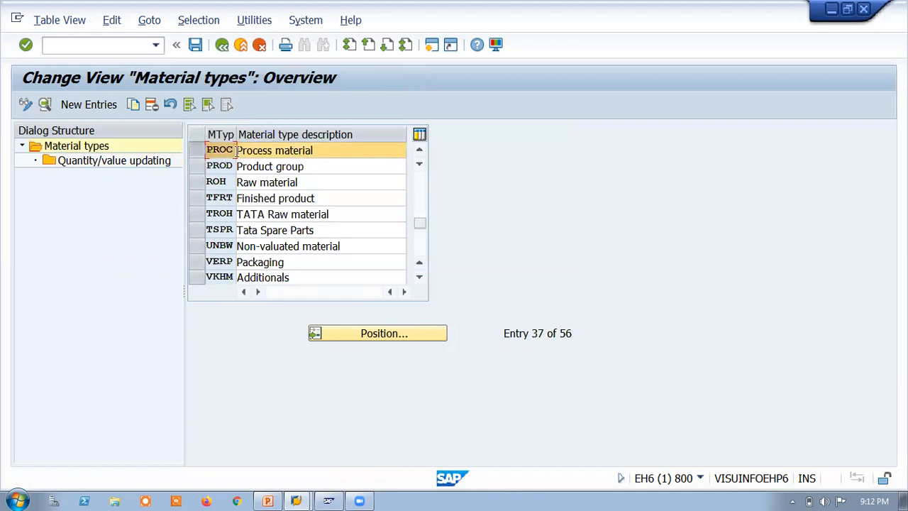
click(222, 46)
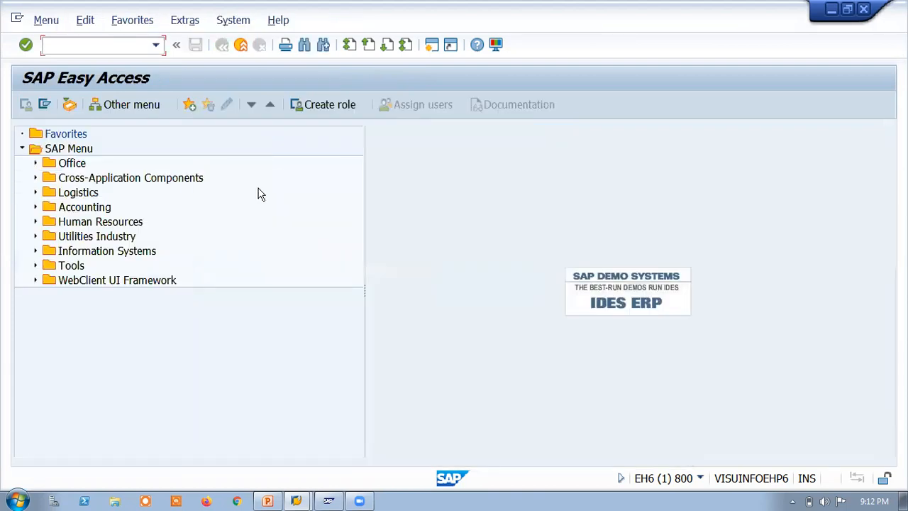
Step: Open the Implementation Guide with SPRO and expand Logistics - General, Material Master down to Field Selection
text(SPRO)
key(Return)
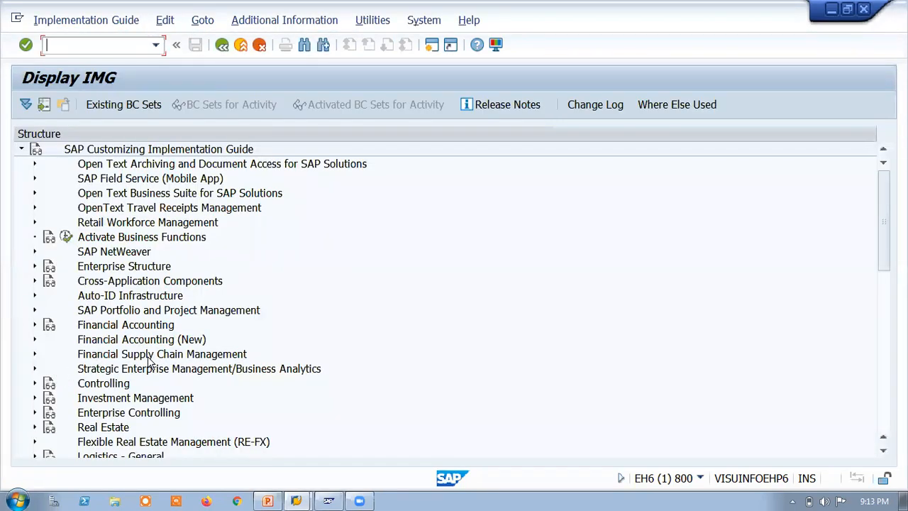
scroll(856, 298, down, 3)
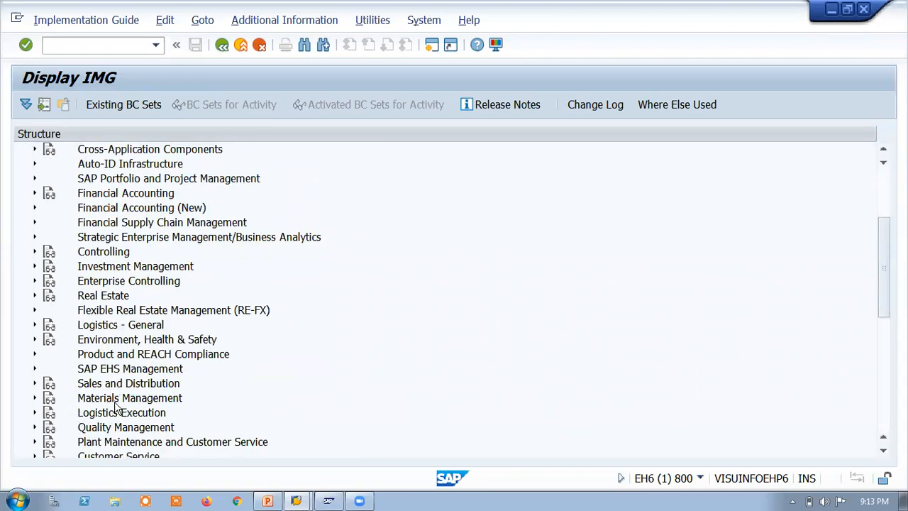
click(35, 325)
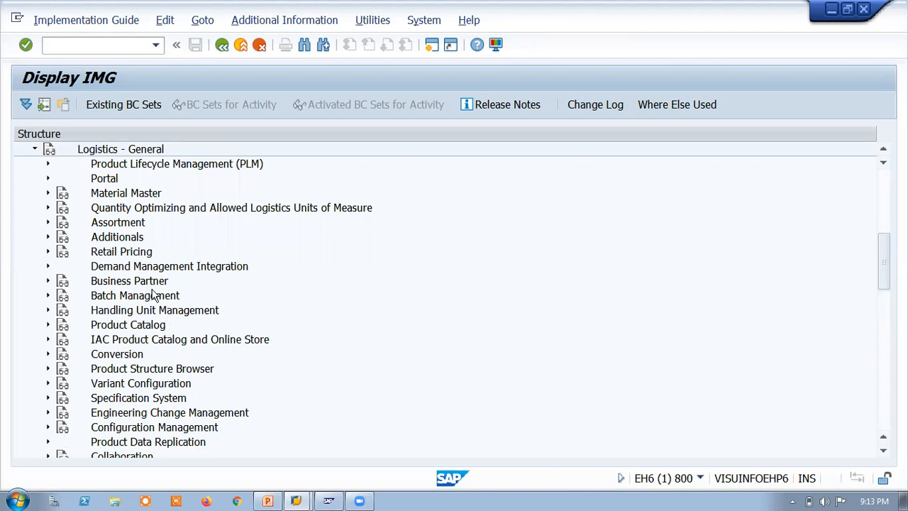
click(49, 193)
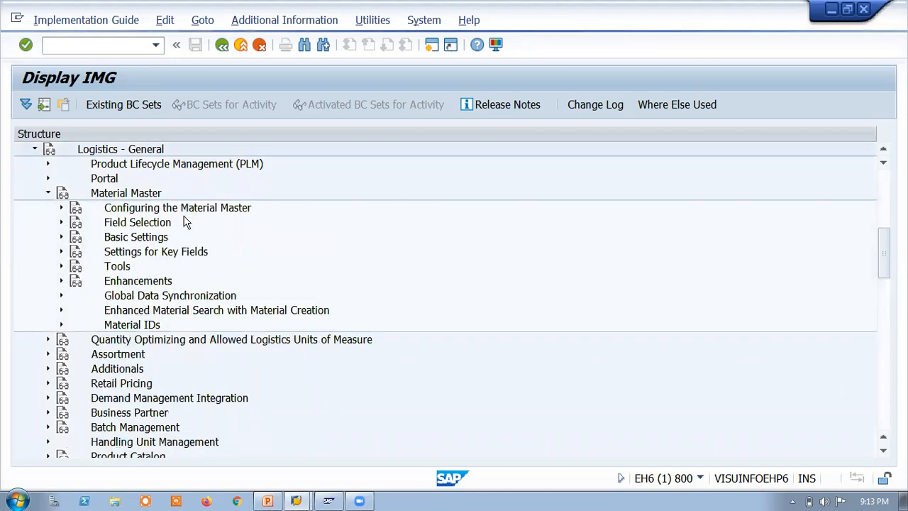
click(61, 222)
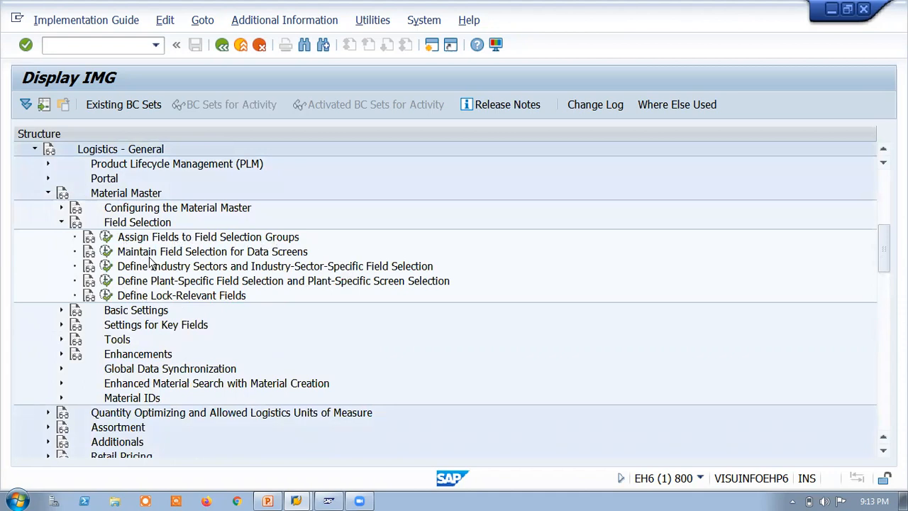
Step: View field selection group 1 in Maintain Field Selection for Data Screens and return to the Implementation Guide
click(106, 251)
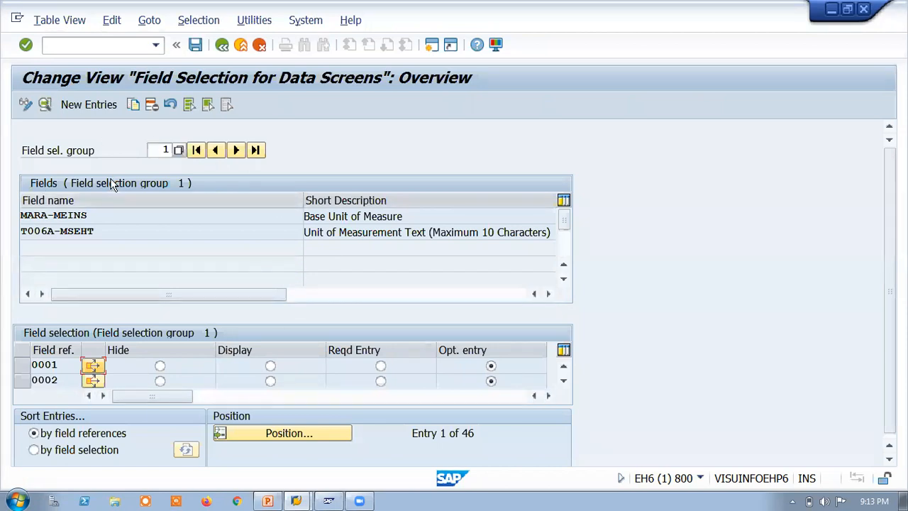
click(166, 151)
text(1)
click(220, 44)
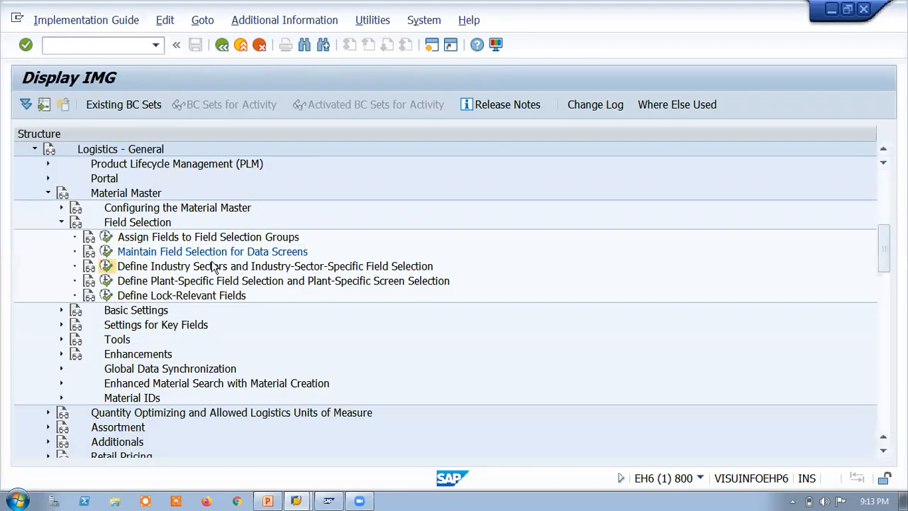
Step: View the field assignments in Assign Fields to Field Selection Groups and return to the Implementation Guide
double_click(213, 266)
click(219, 47)
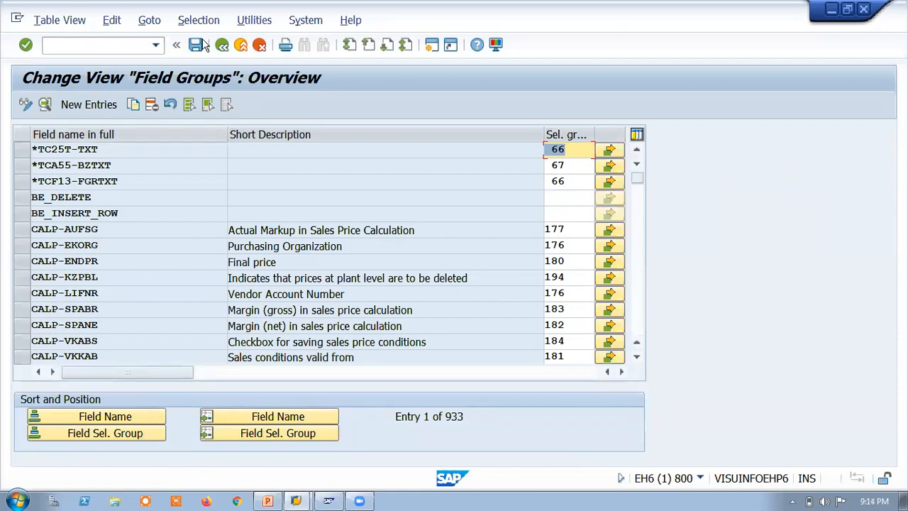
key(F3)
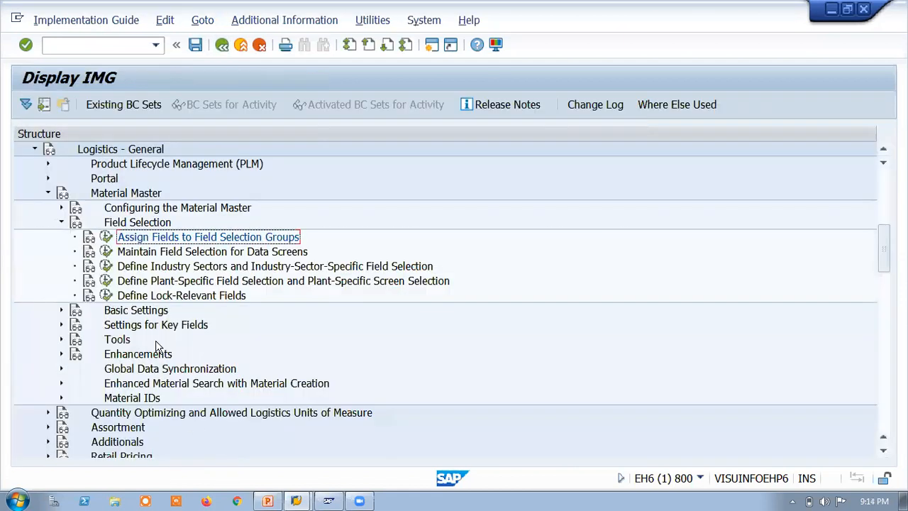
Step: Collapse Field Selection, expand Basic Settings and Material Types, and open Define Attributes of Material Types
click(61, 223)
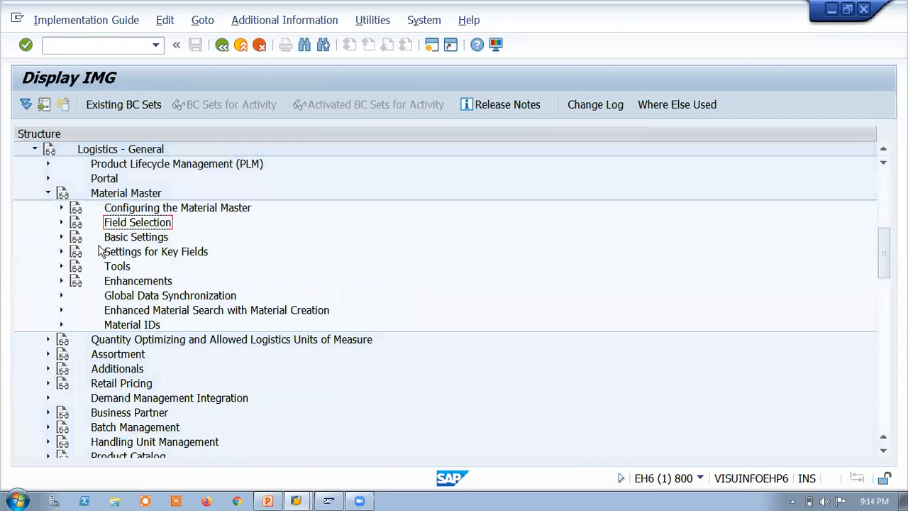
click(61, 236)
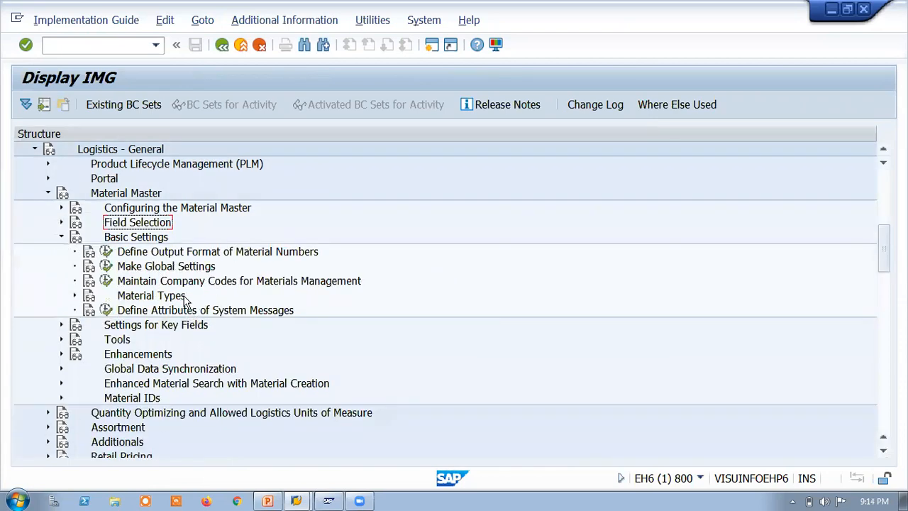
click(75, 295)
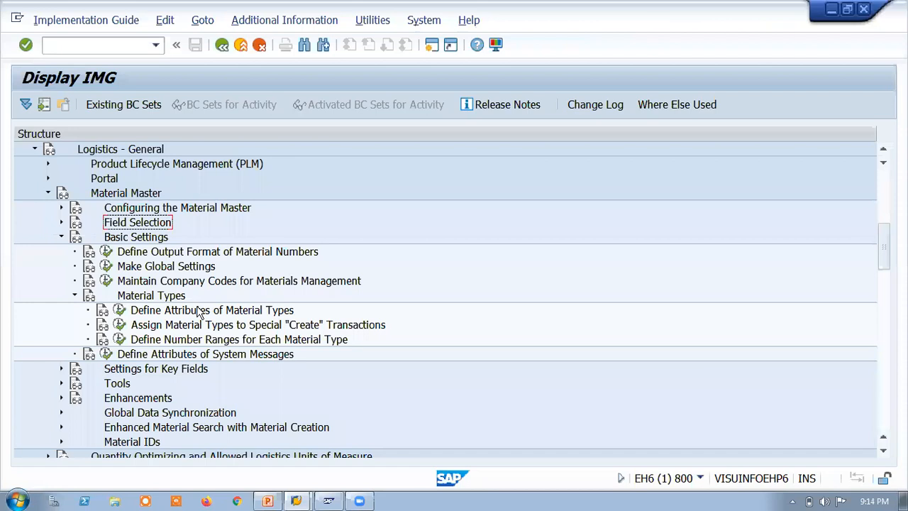
click(120, 310)
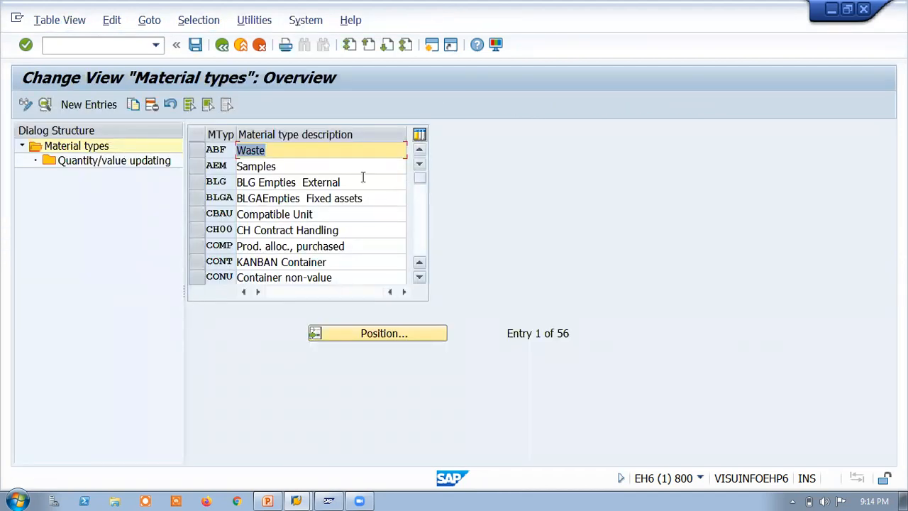
Step: Find material type TROH, TATA Raw material, and examine its detail settings and user departments
click(350, 333)
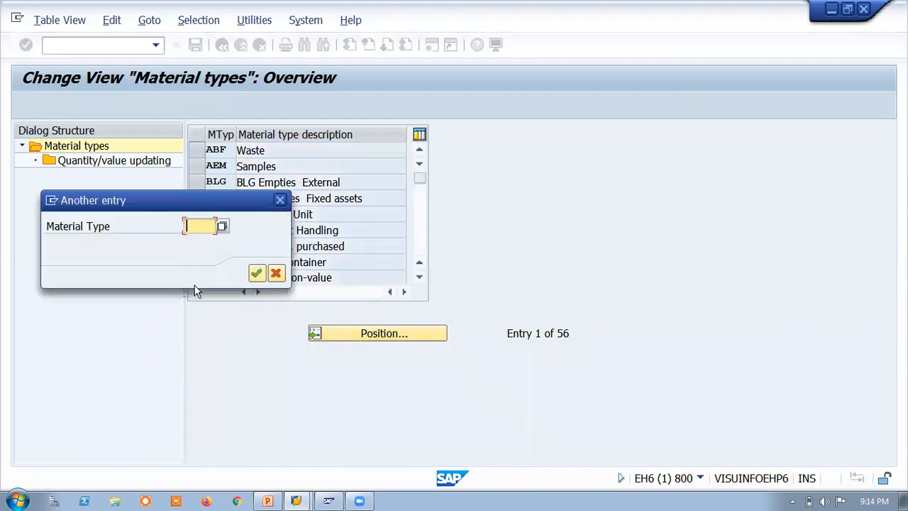
text(TROH)
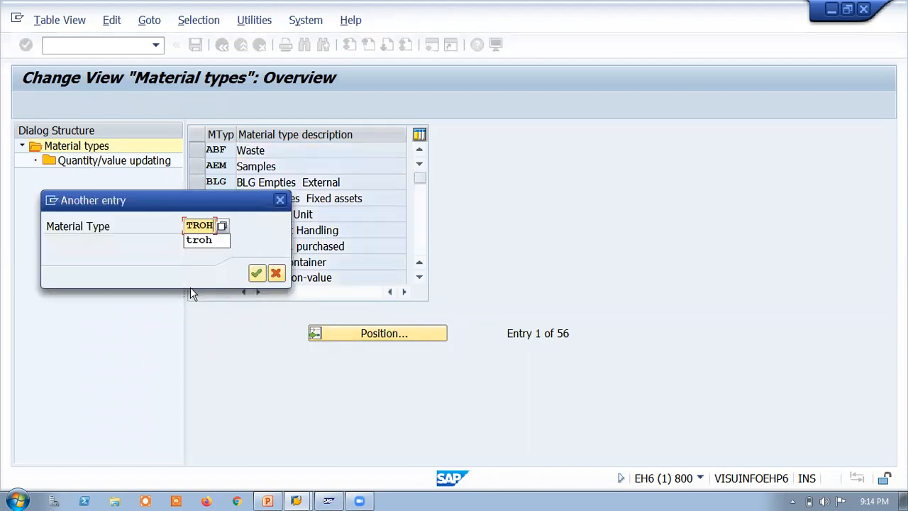
key(Return)
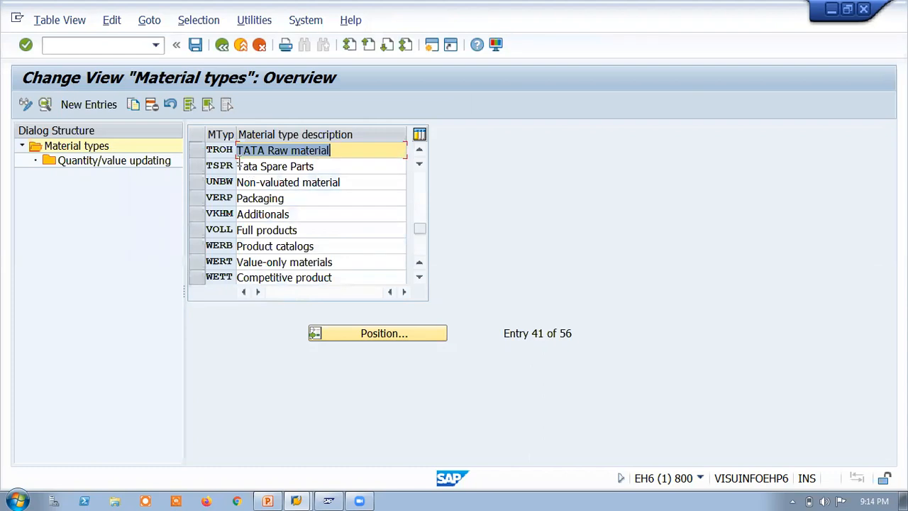
click(197, 151)
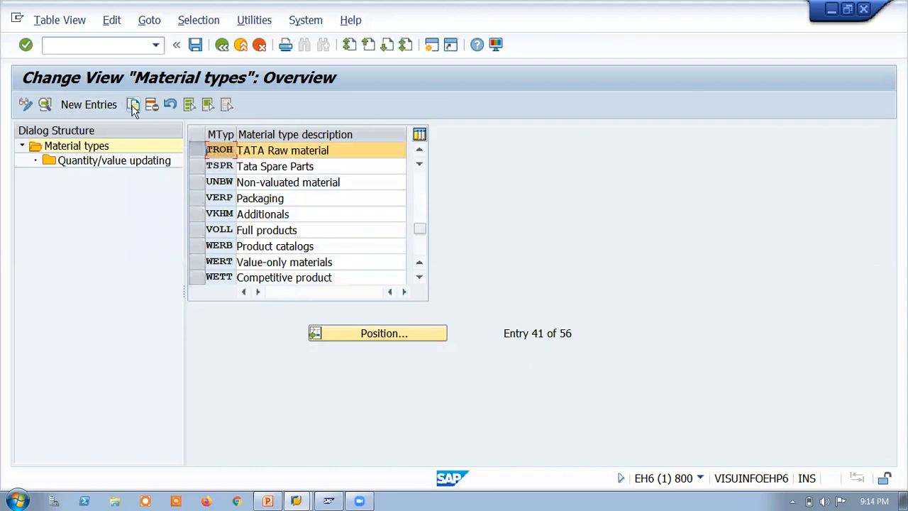
click(44, 105)
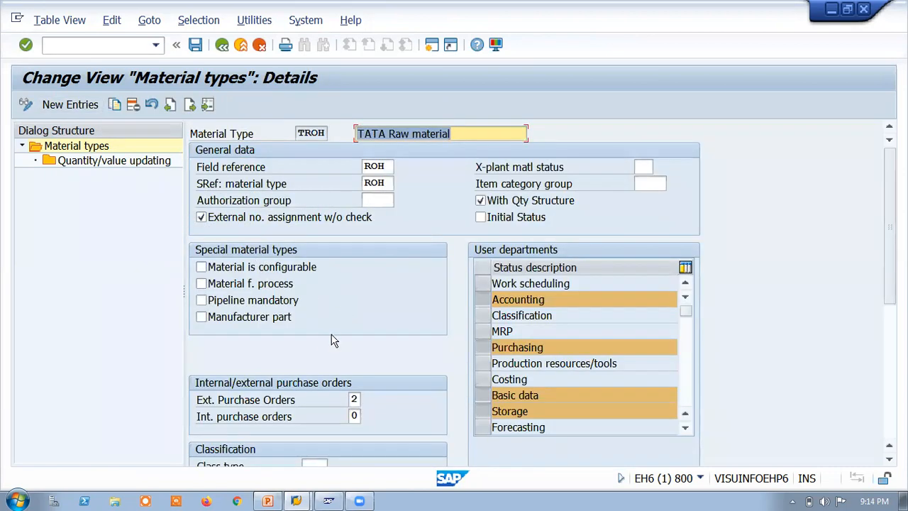
drag(689, 307, 690, 321)
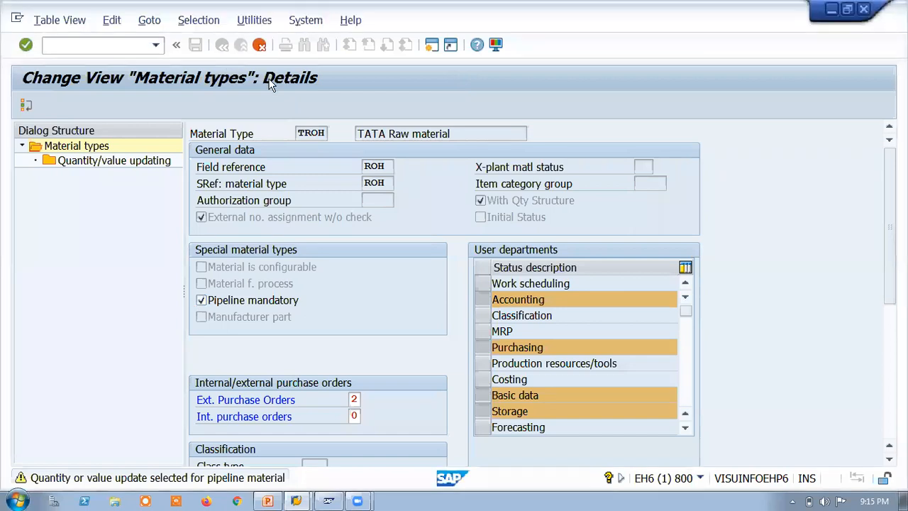
Step: Discard the unsaved changes to material type TROH and return to the Implementation Guide
click(258, 44)
click(352, 295)
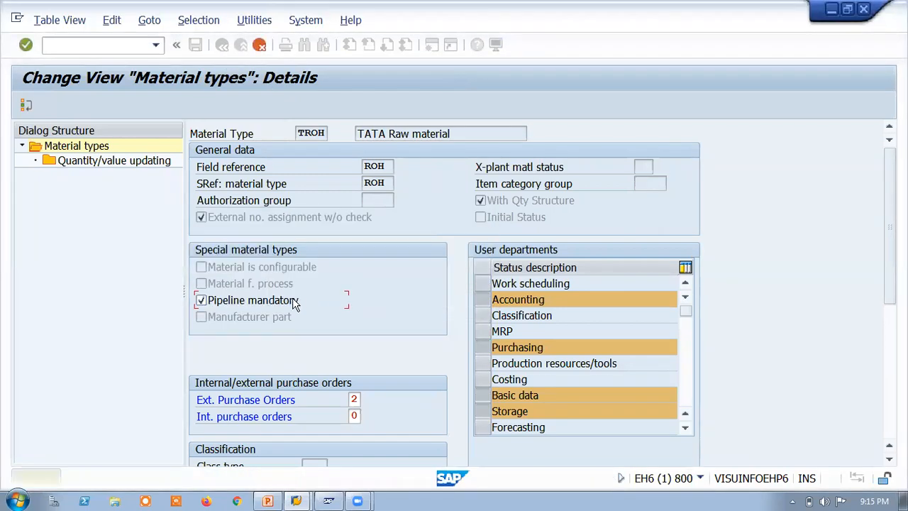
click(259, 44)
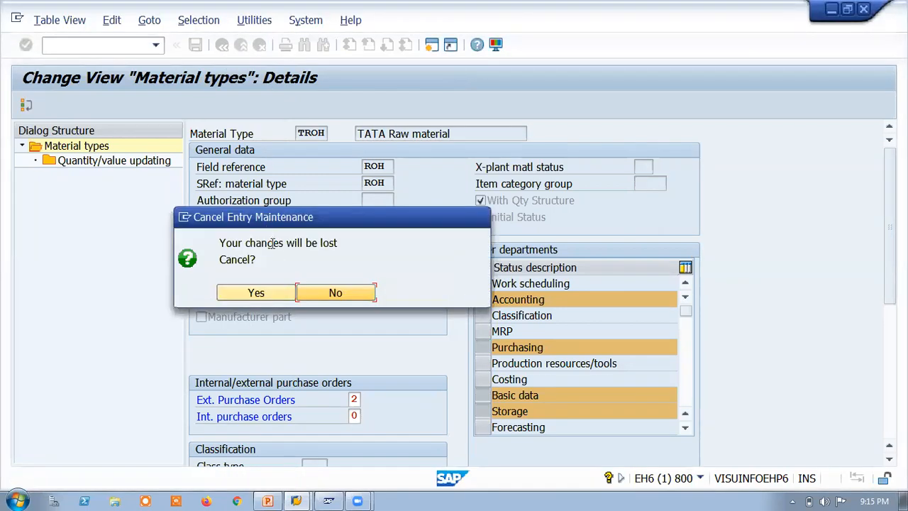
click(245, 293)
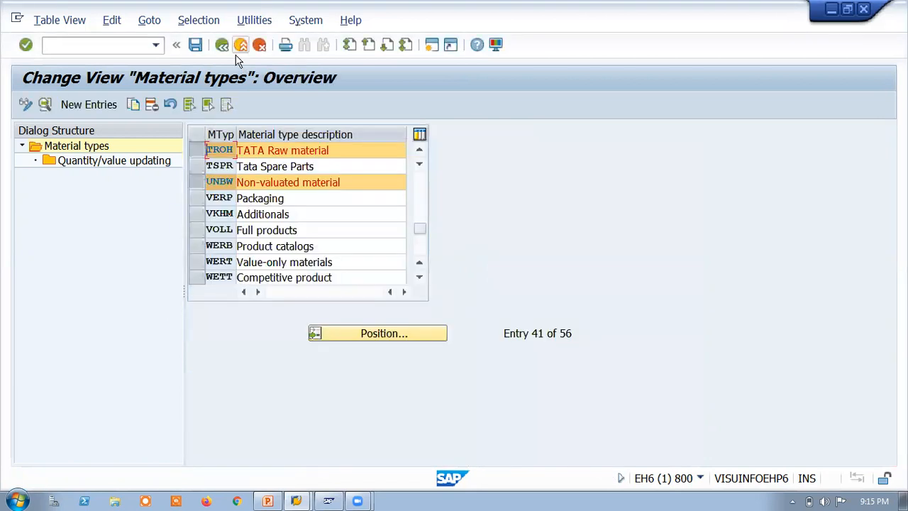
click(240, 45)
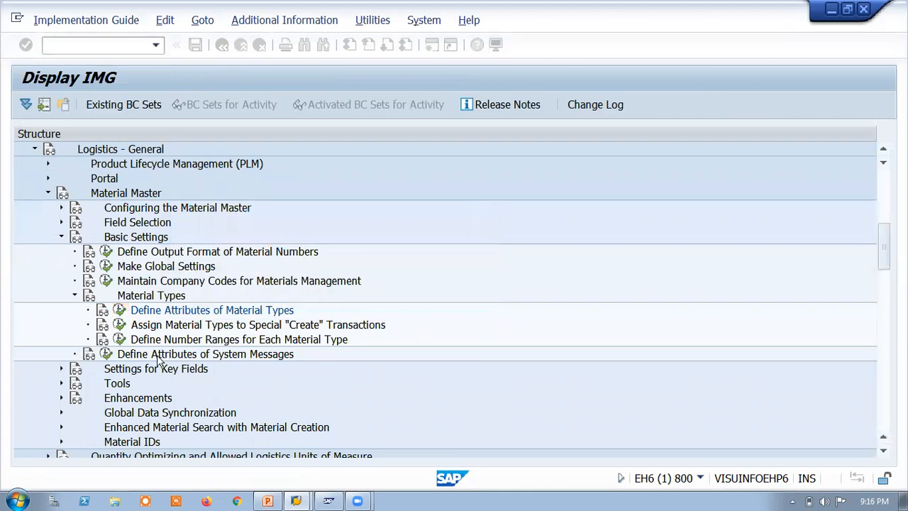
Step: Open Define Material Groups under Settings for Key Fields, then find and select material group PAINTS
click(61, 368)
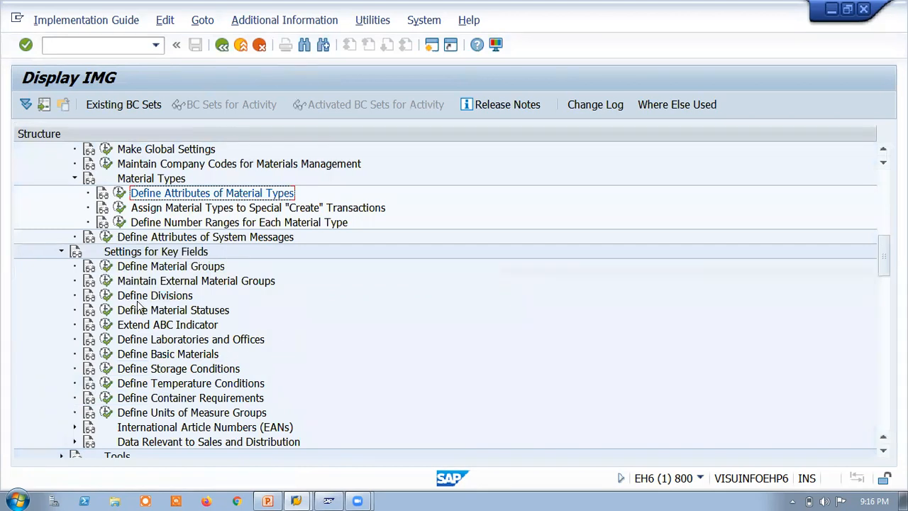
click(106, 266)
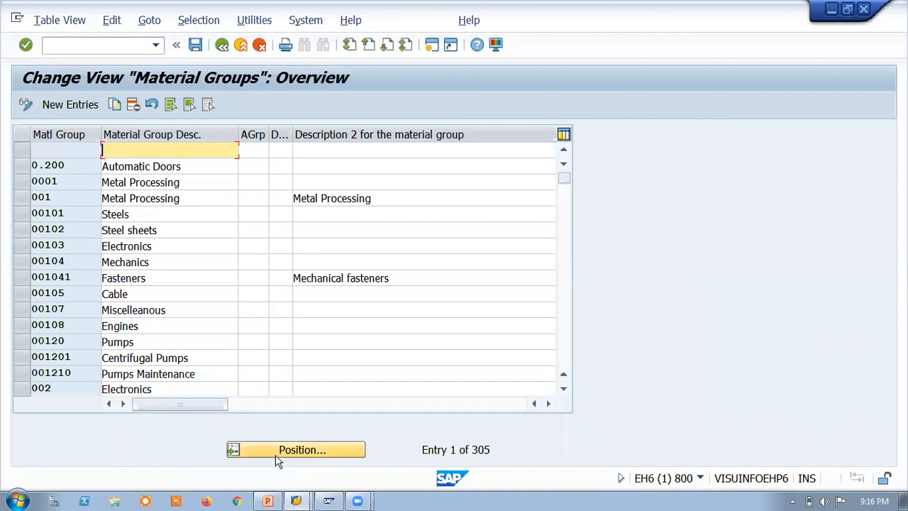
click(290, 451)
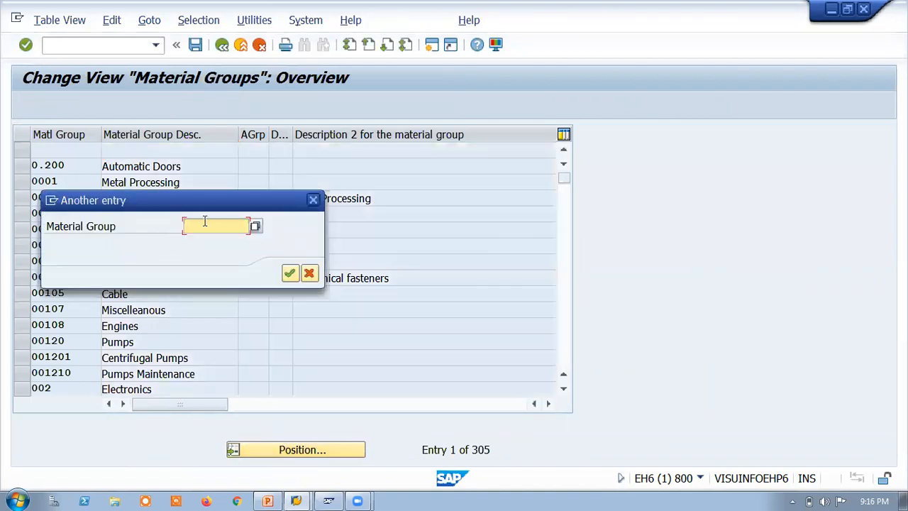
text(PAINTS)
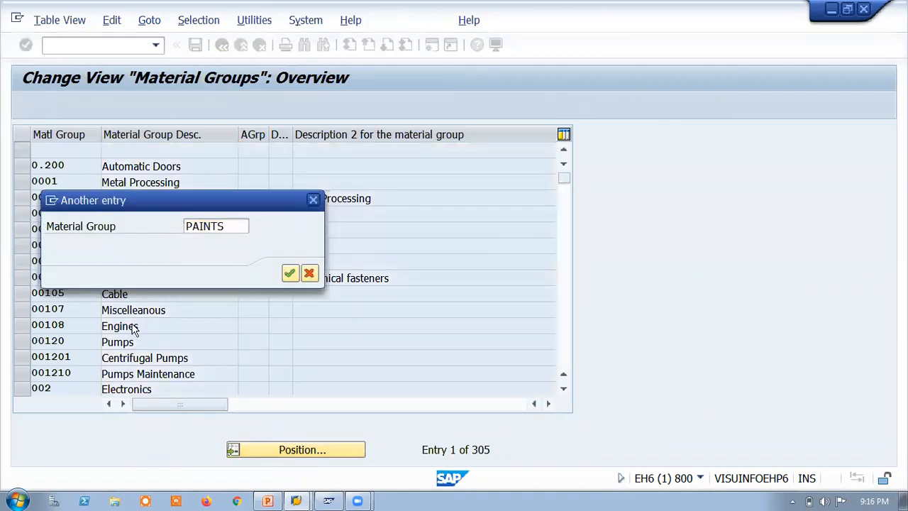
key(Return)
click(22, 149)
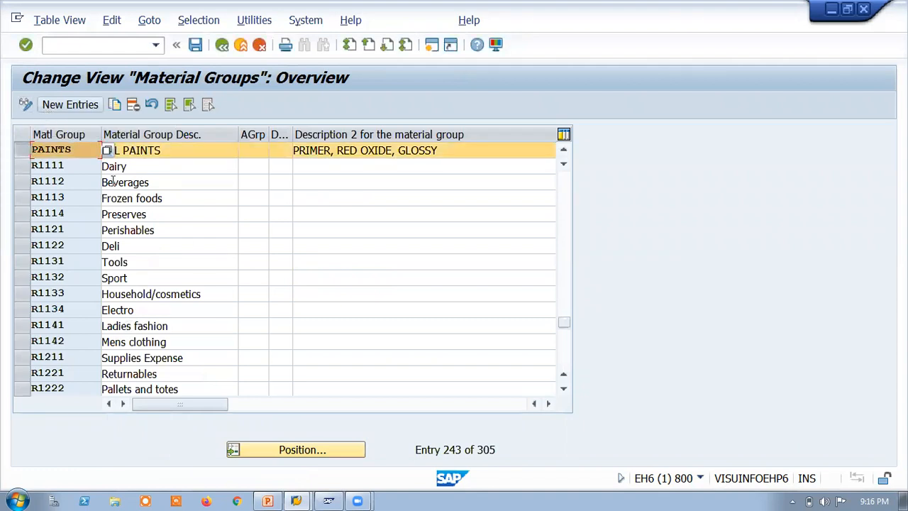
Step: Switch the material groups to display mode, find and select PAINTS again, and return to the Implementation Guide
click(25, 105)
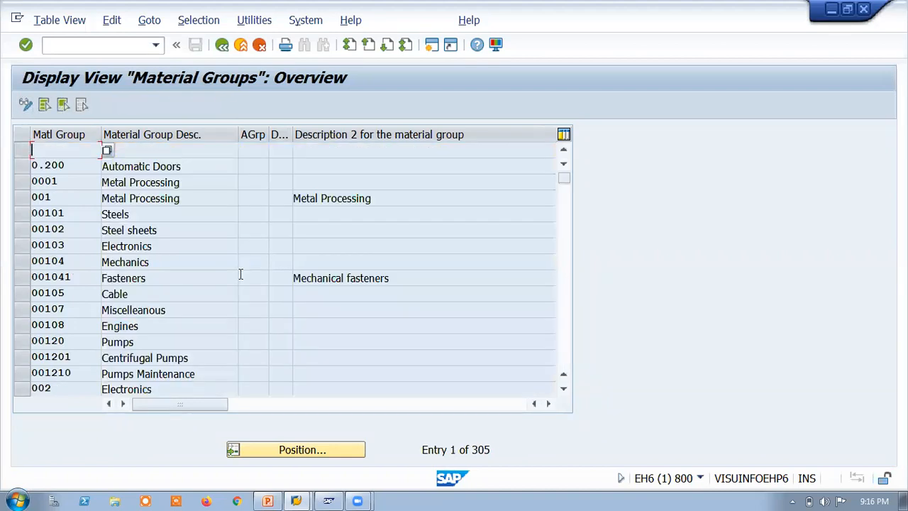
click(283, 460)
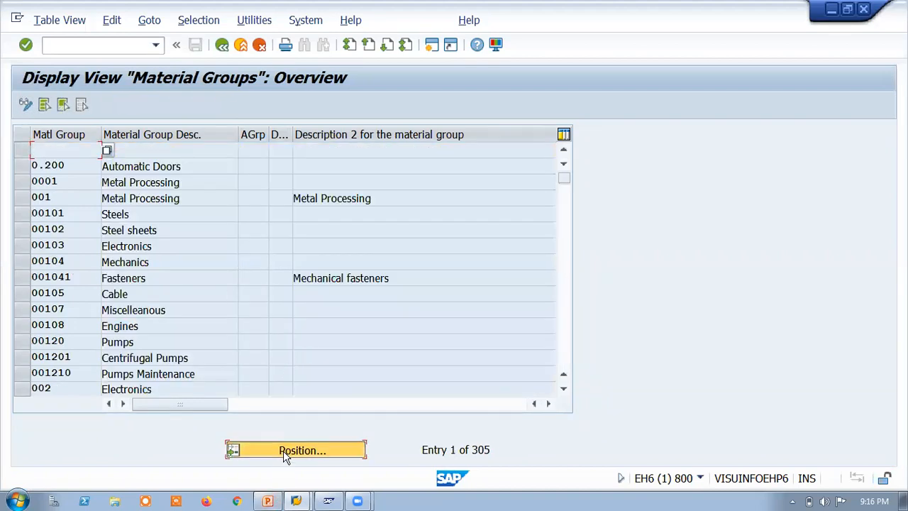
text(PAINTS)
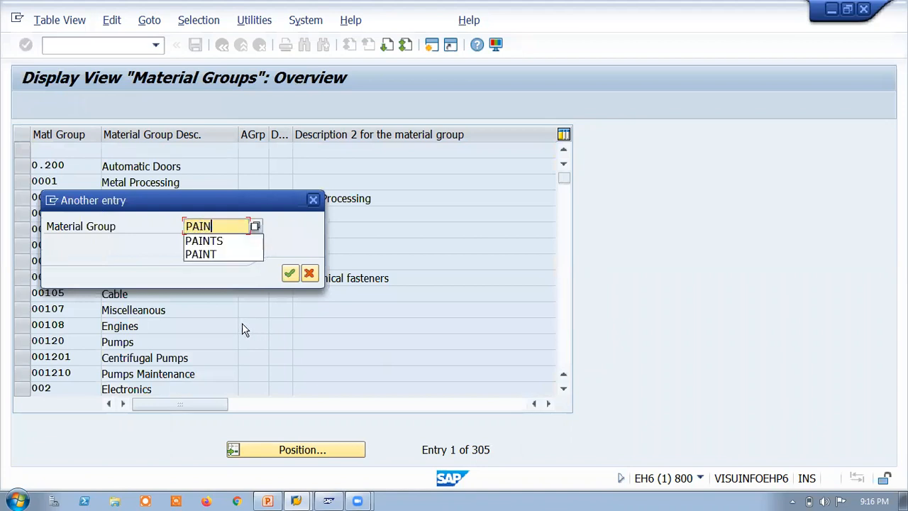
key(Return)
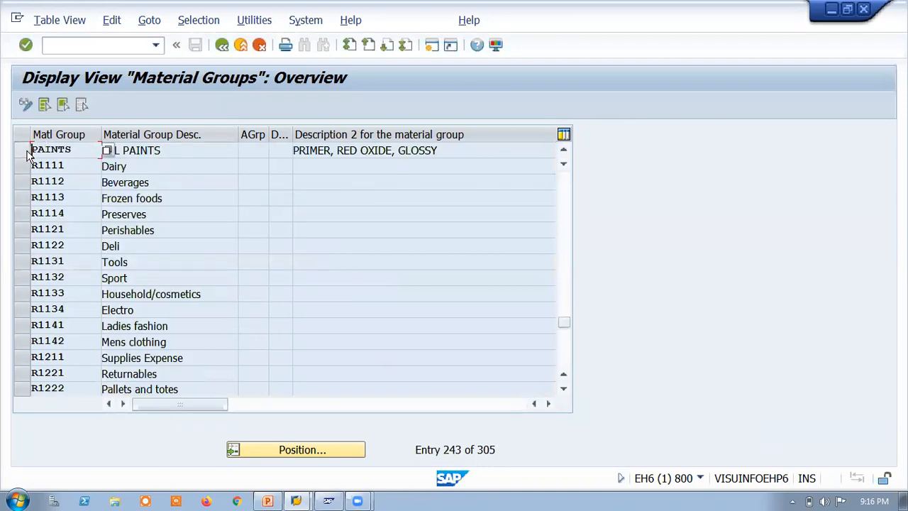
click(27, 152)
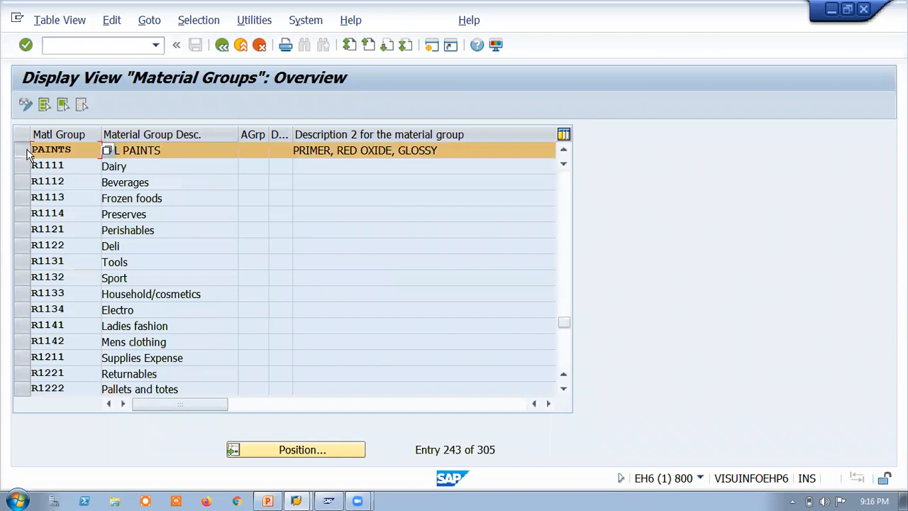
right_click(23, 146)
click(637, 185)
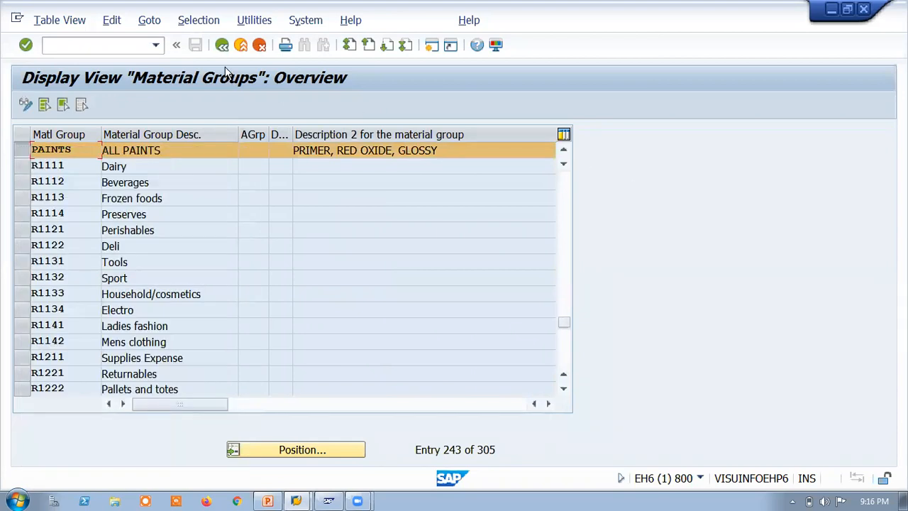
click(222, 45)
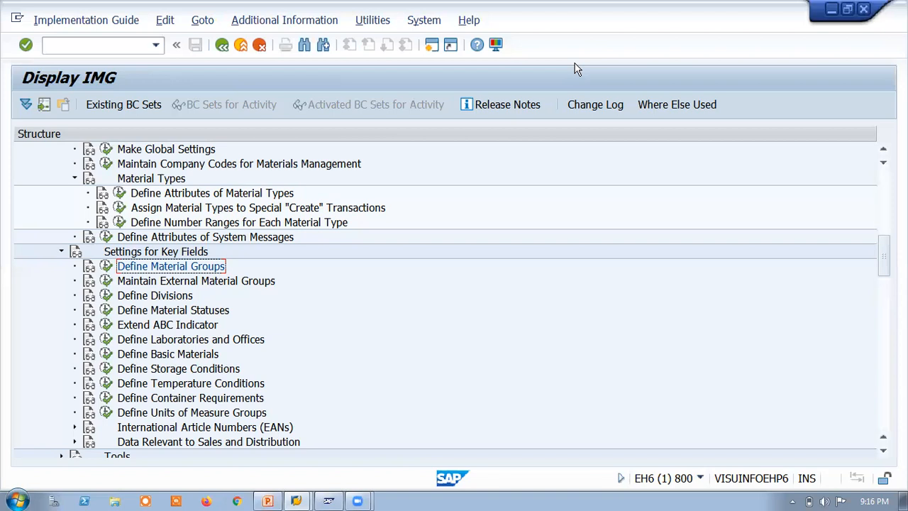
Step: Leave the Implementation Guide for the SAP Easy Access screen and reopen the guide with transaction SPRO
click(241, 45)
click(131, 47)
text(SPRO)
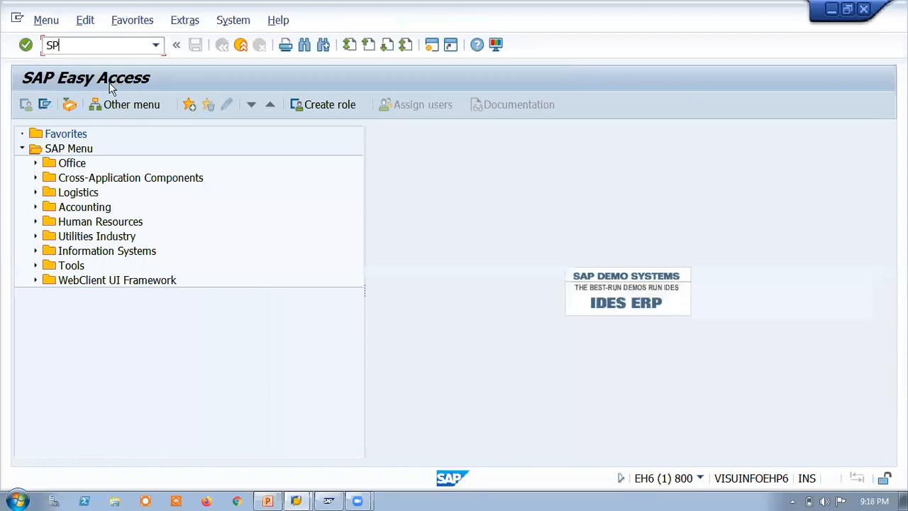
key(Return)
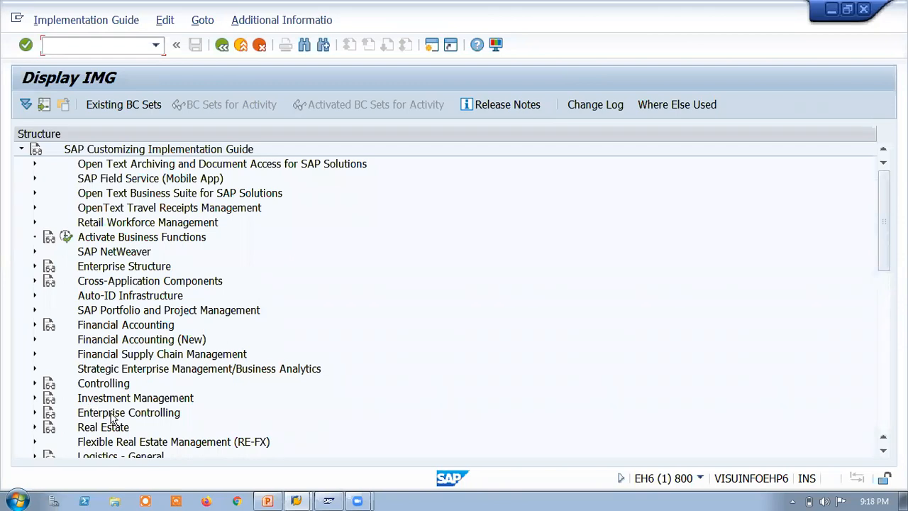
Step: Expand Logistics - General, Material Master and Field Selection, and open Assign Fields to Field Selection Groups
scroll(883, 268, down, 3)
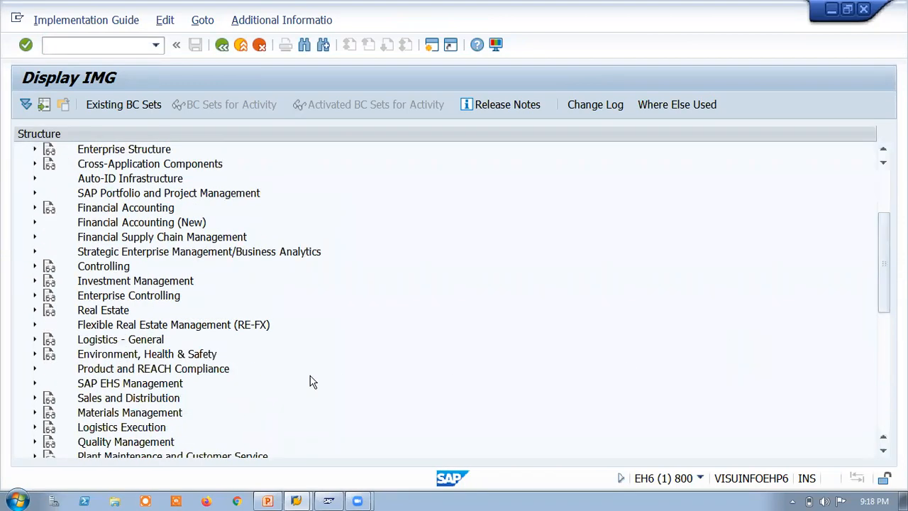
click(35, 339)
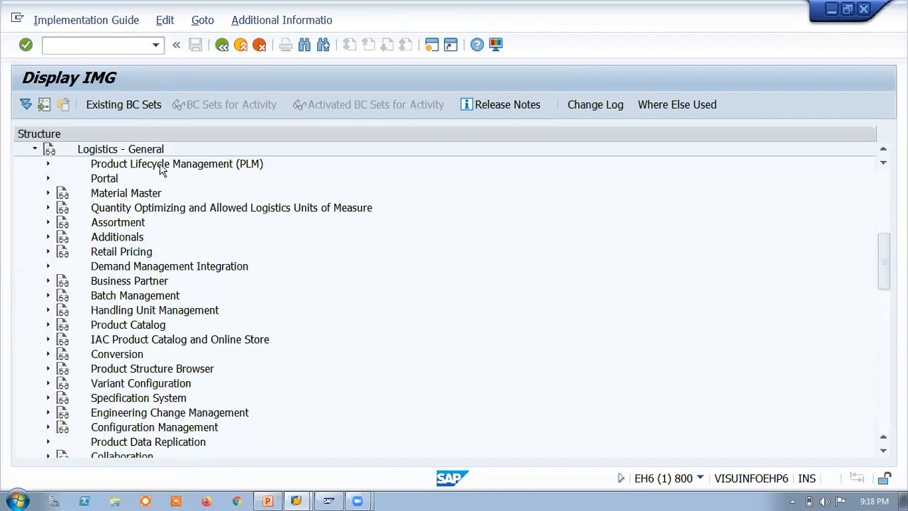
click(49, 193)
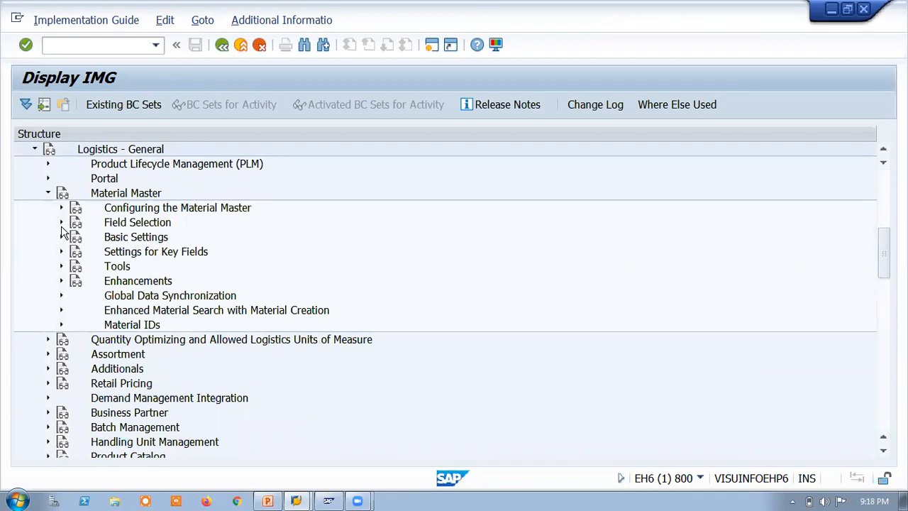
click(61, 222)
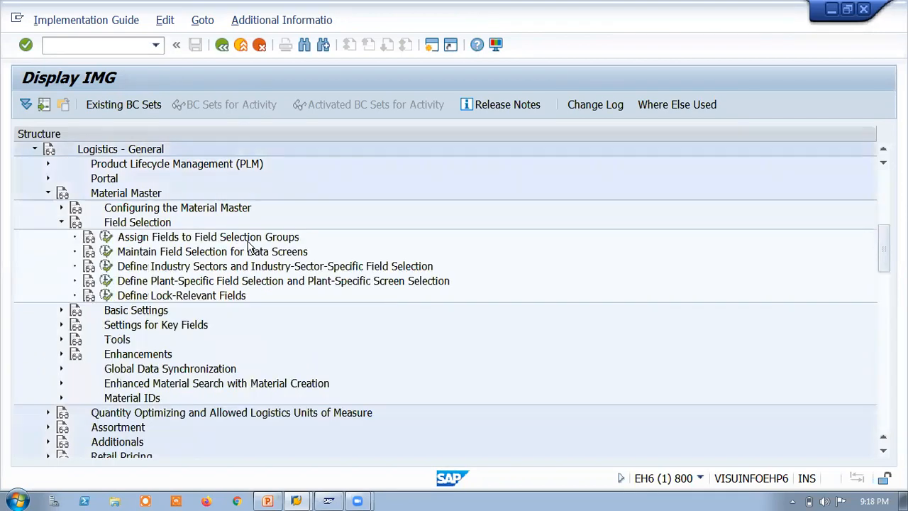
click(112, 239)
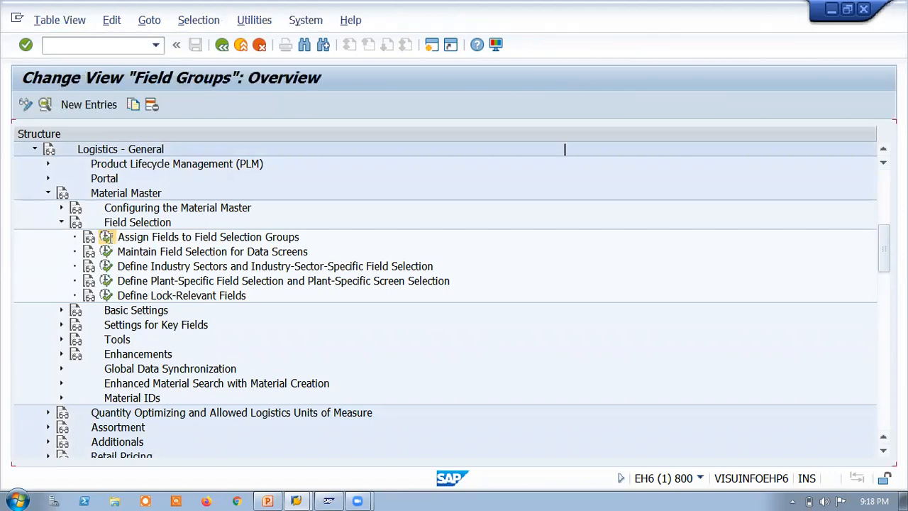
Step: Look up the transaction code of the Field Groups view, then open Maintain Field Selection for Data Screens from the Implementation Guide
click(699, 478)
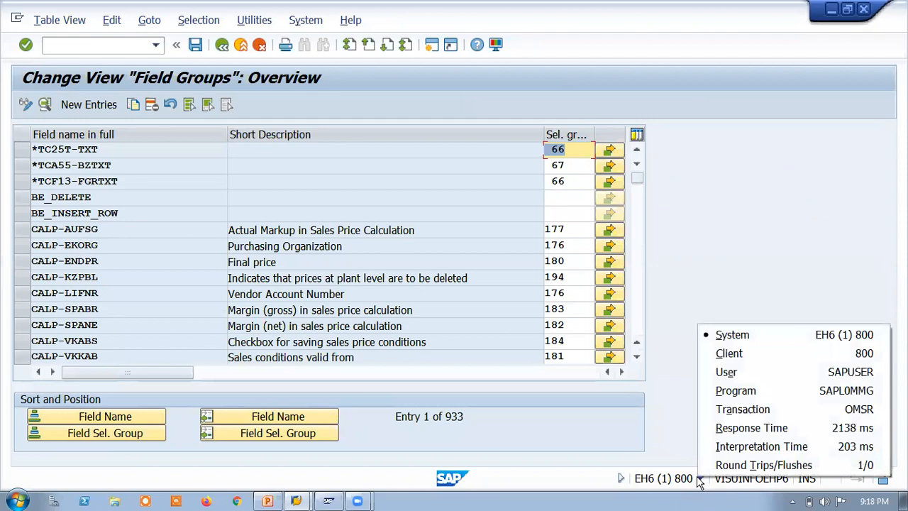
click(221, 45)
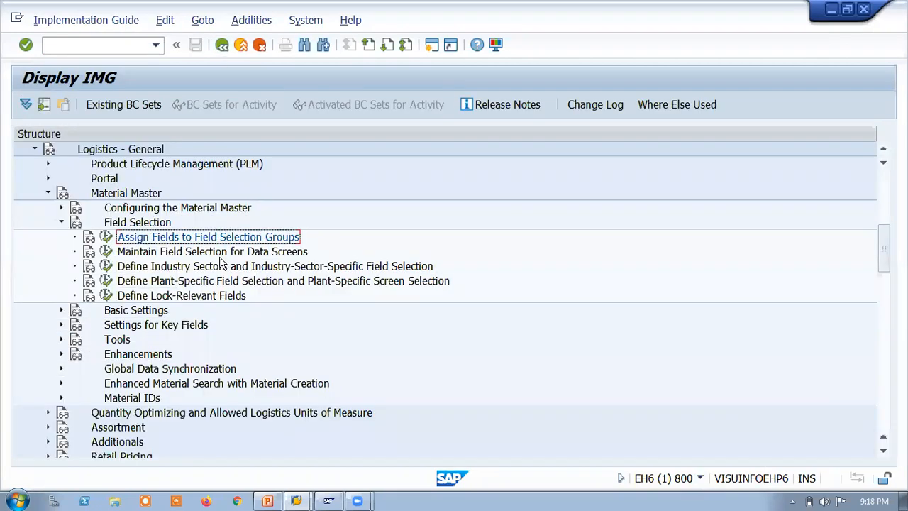
double_click(118, 254)
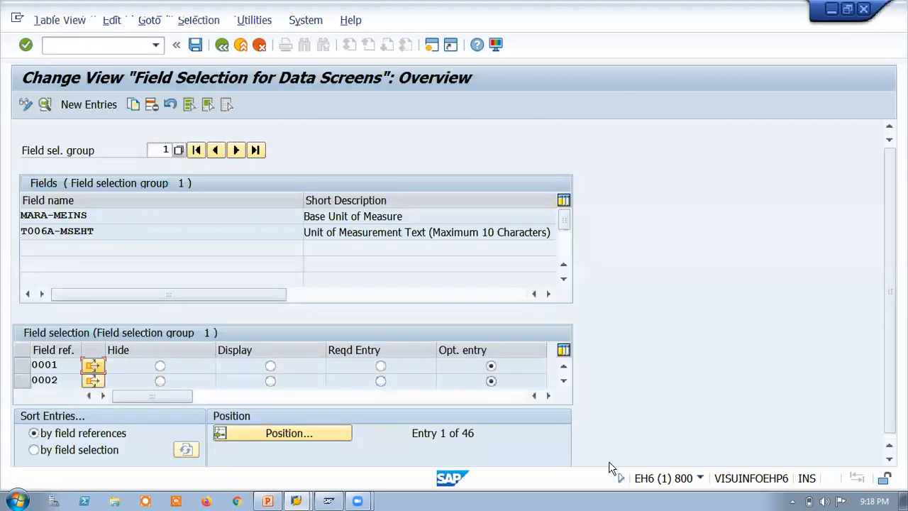
Step: Look up the transaction code of the Field Selection for Data Screens view and return to the Implementation Guide
click(700, 478)
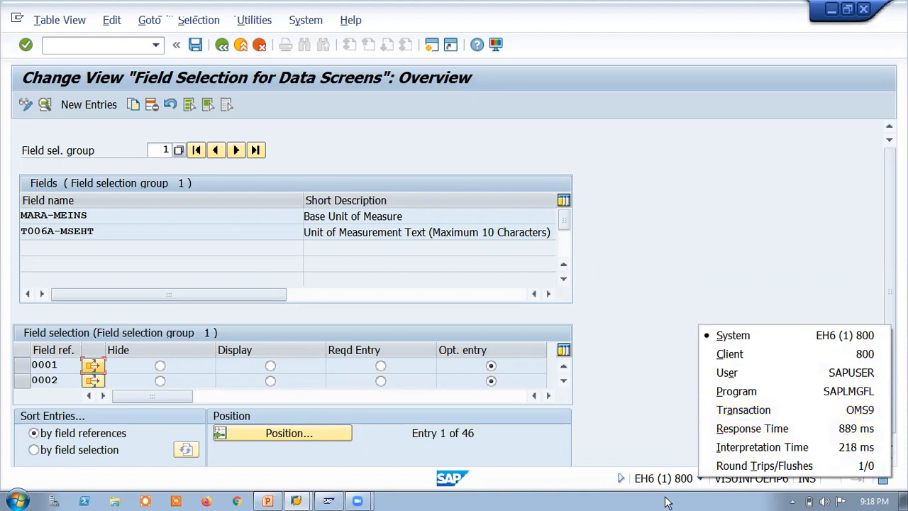
click(672, 248)
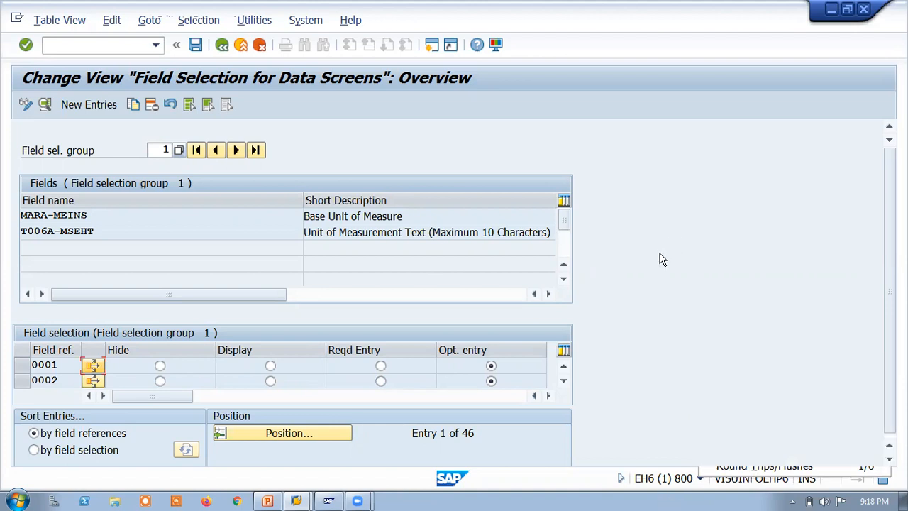
click(222, 44)
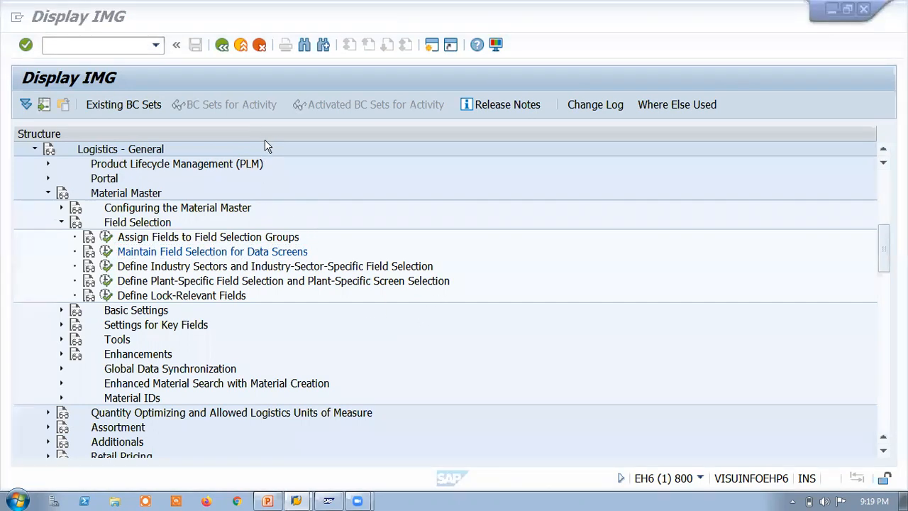
Step: Retrace the guide path through Logistics - General and Material Master, briefly viewing the activities under Basic Settings
click(34, 150)
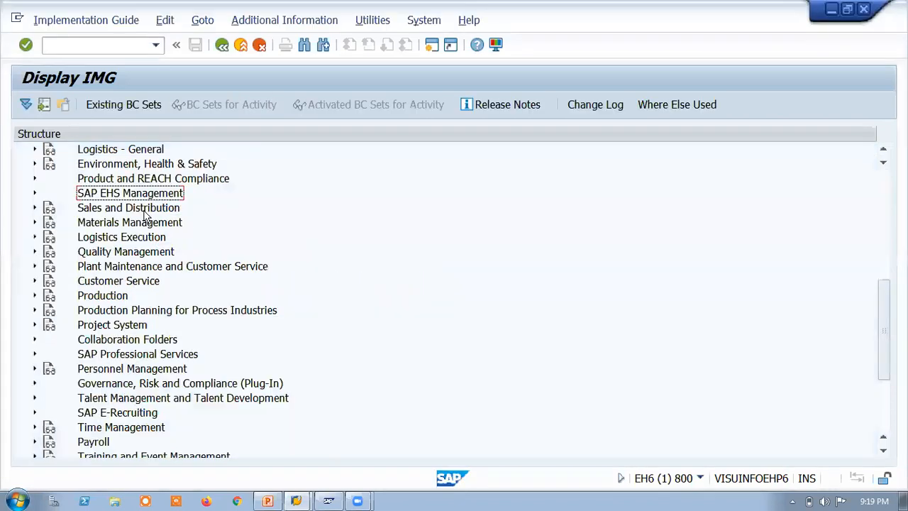
click(35, 150)
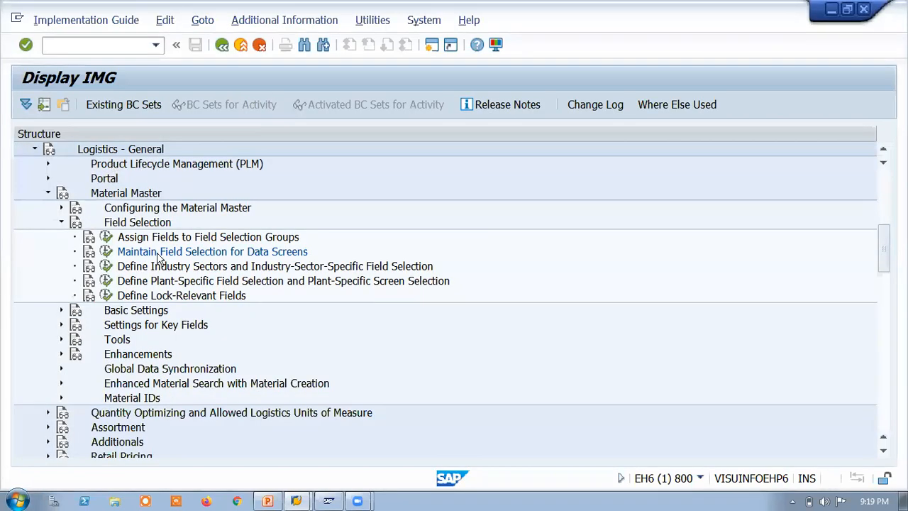
click(49, 193)
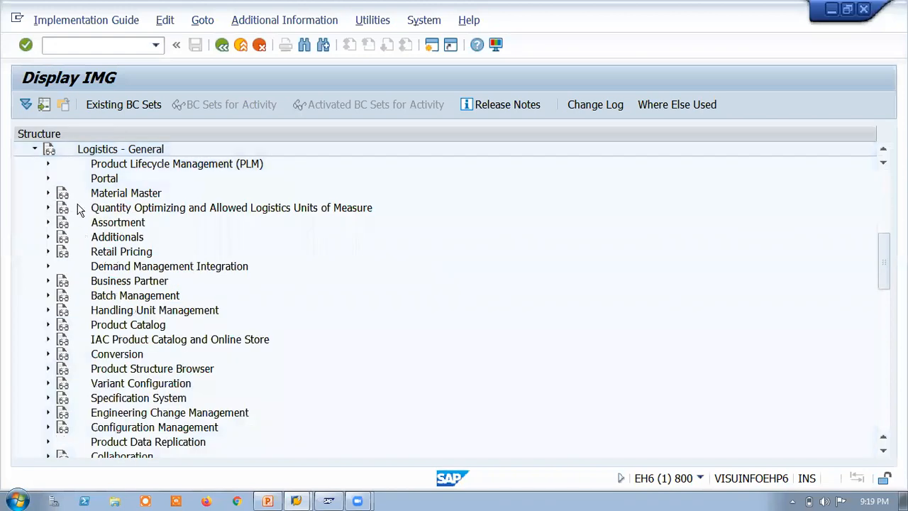
click(48, 193)
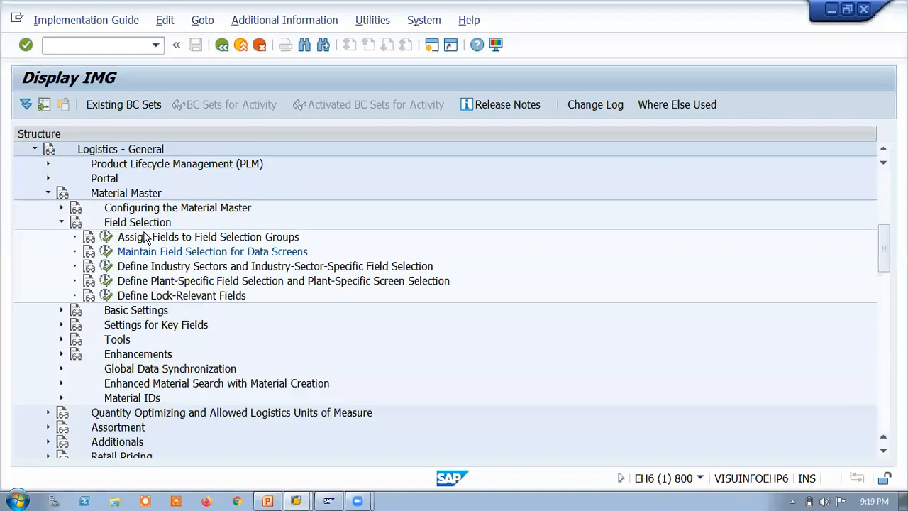
click(61, 222)
click(61, 237)
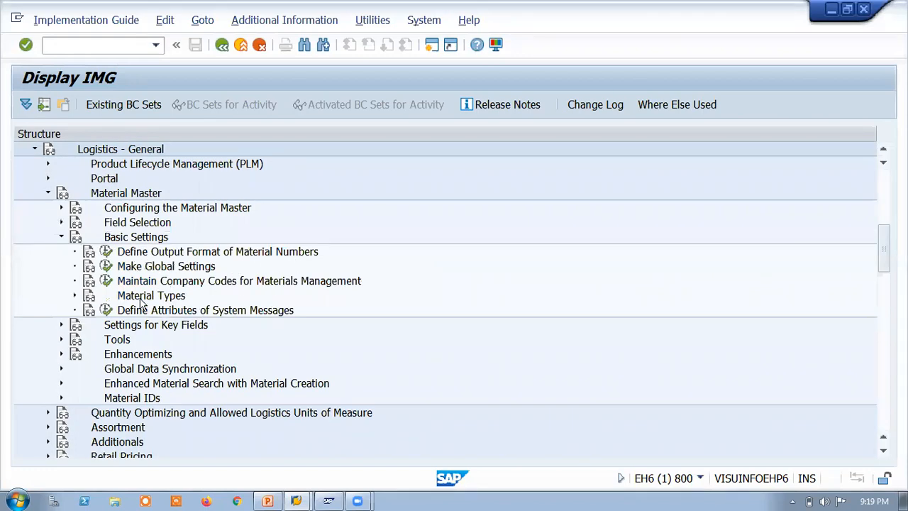
click(61, 237)
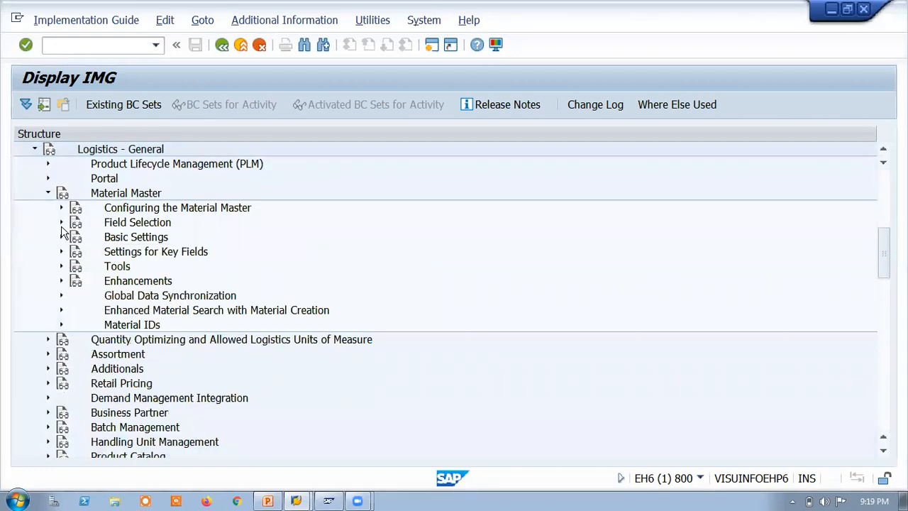
Step: Expand Field Selection, reopen Maintain Field Selection for Data Screens and display its transaction code
click(62, 222)
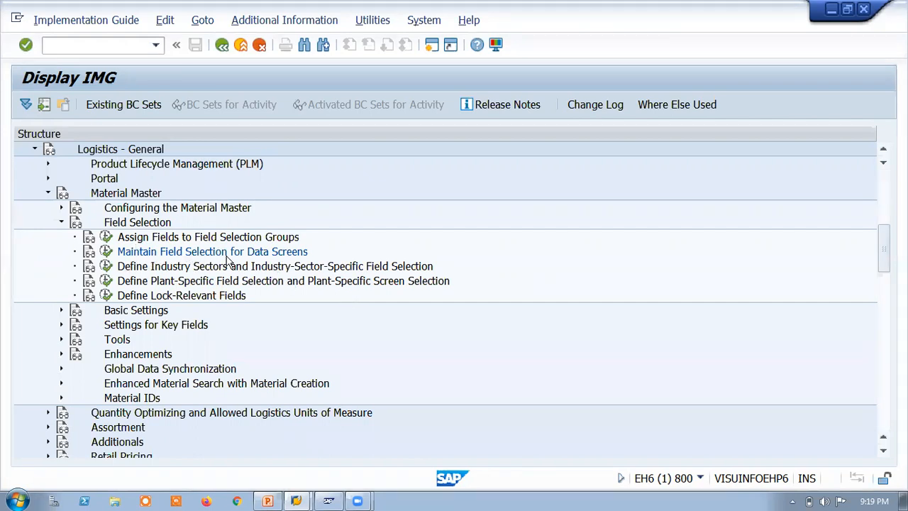
click(107, 252)
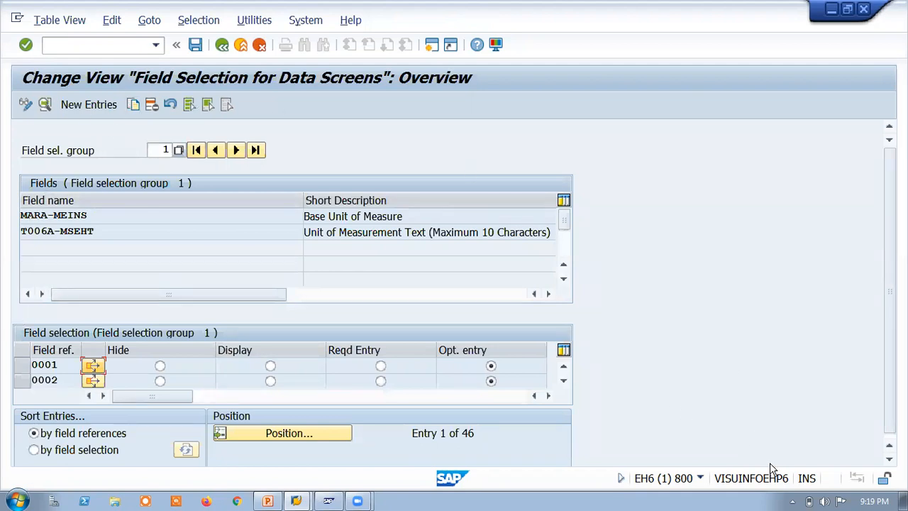
click(699, 478)
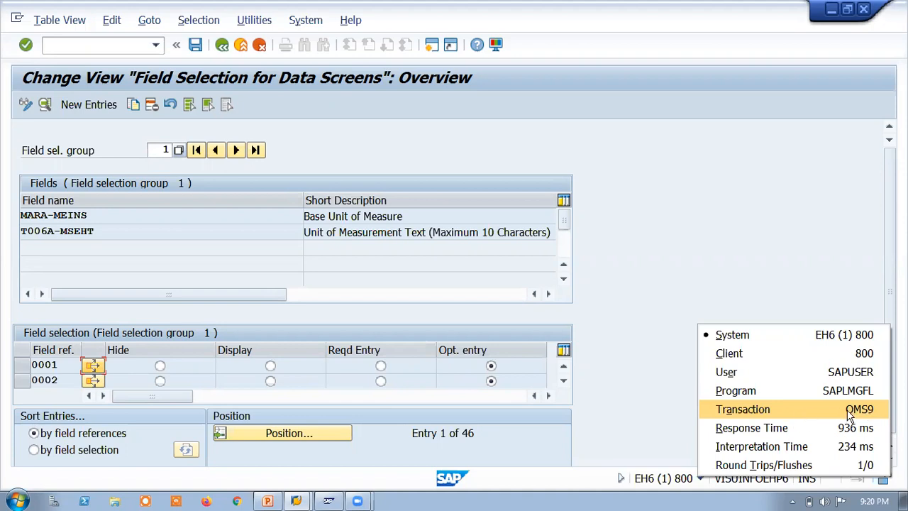
Step: Return to the SAP Easy Access screen and open Field Selection for Data Screens directly with transaction OMS9
click(222, 46)
click(221, 44)
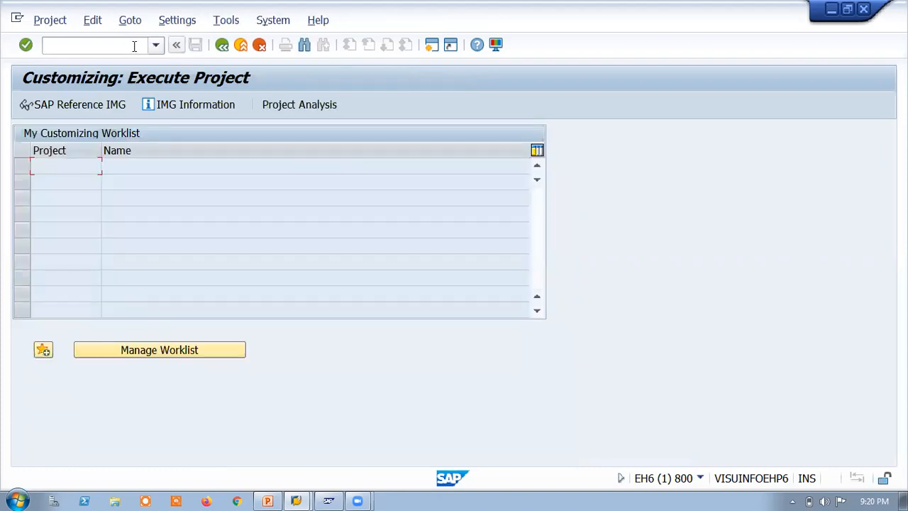
key(F3)
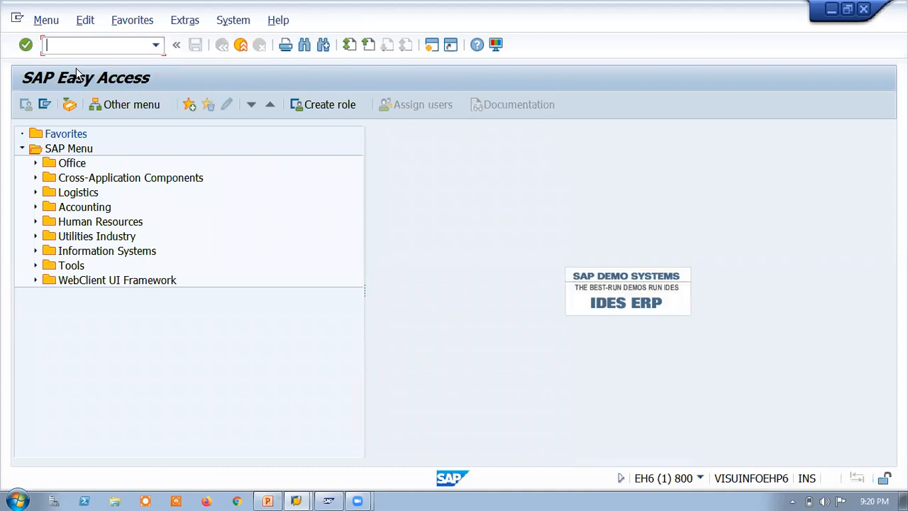
text(MMS9)
key(BackSpace)
key(BackSpace)
key(BackSpace)
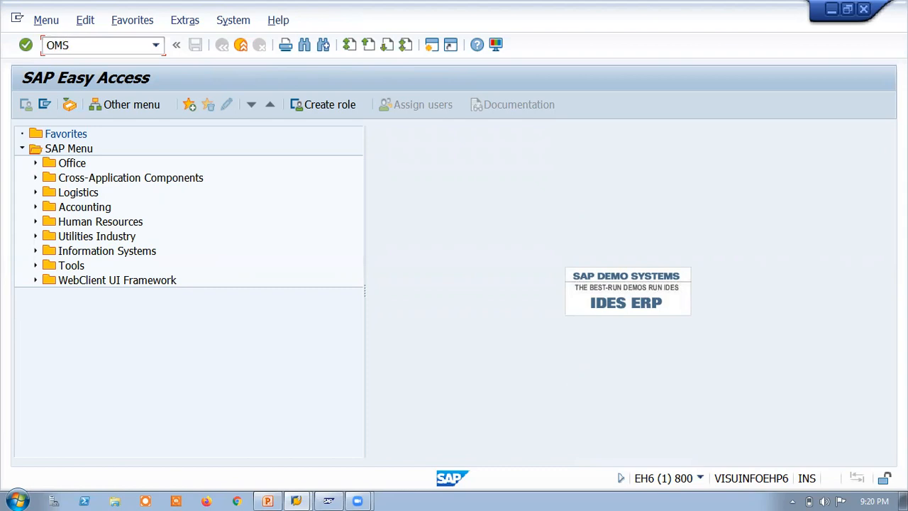
text(OMS)
key(Return)
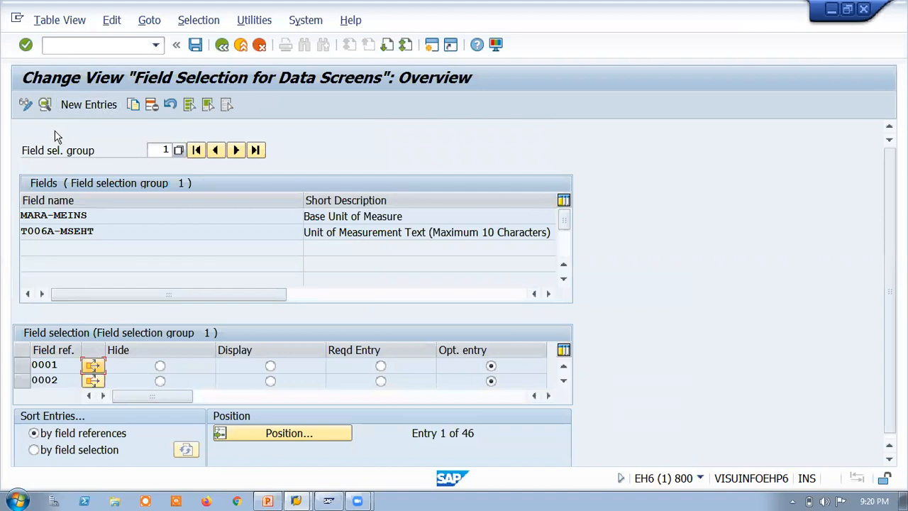
Step: Browse the value list of field selection groups and their fields, and close it without choosing another group
click(178, 151)
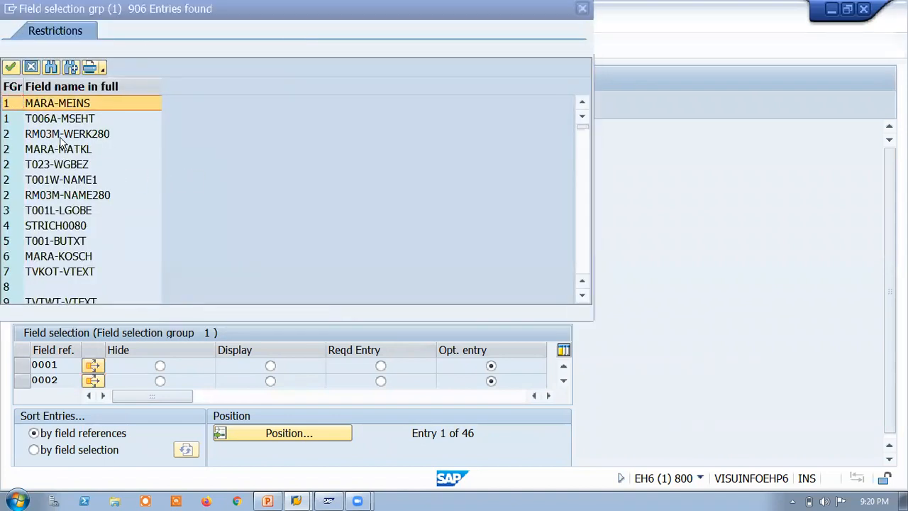
scroll(73, 263, down, 15)
scroll(95, 244, down, 2)
scroll(113, 160, up, 10)
scroll(90, 164, up, 5)
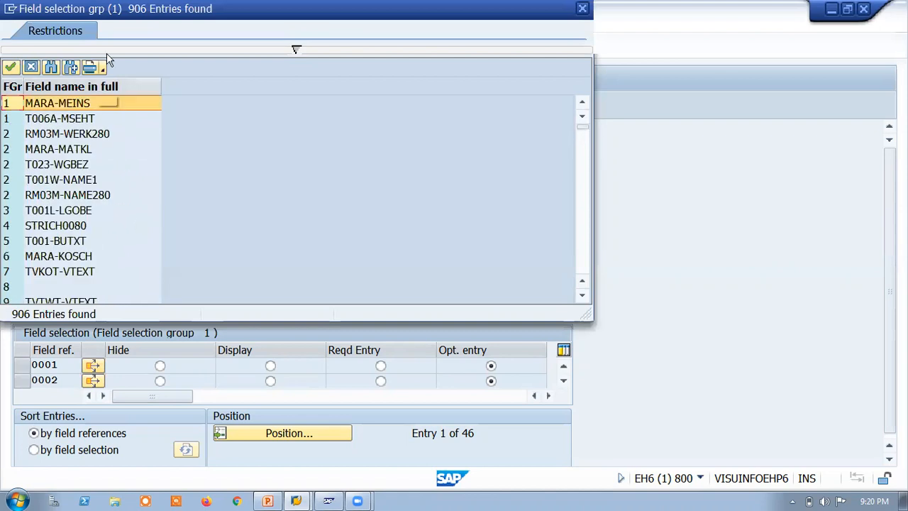
click(582, 9)
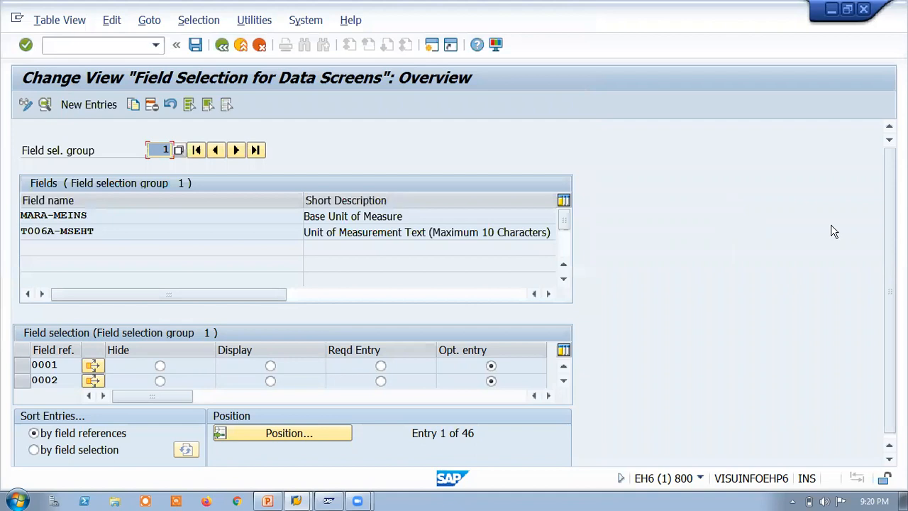
Step: Examine field selection group 1, highlighting the Base Unit of Measure description and the table name in MARA-MEINS
drag(890, 323, 879, 403)
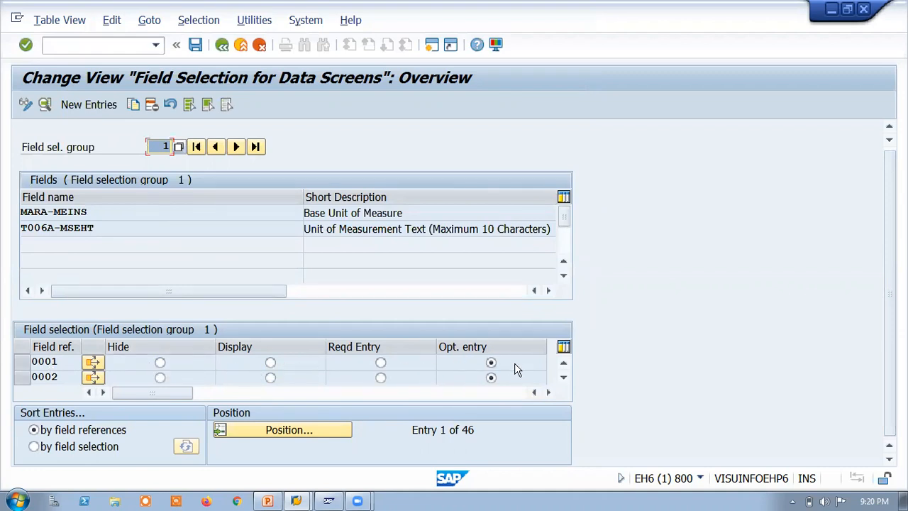
drag(406, 212, 310, 217)
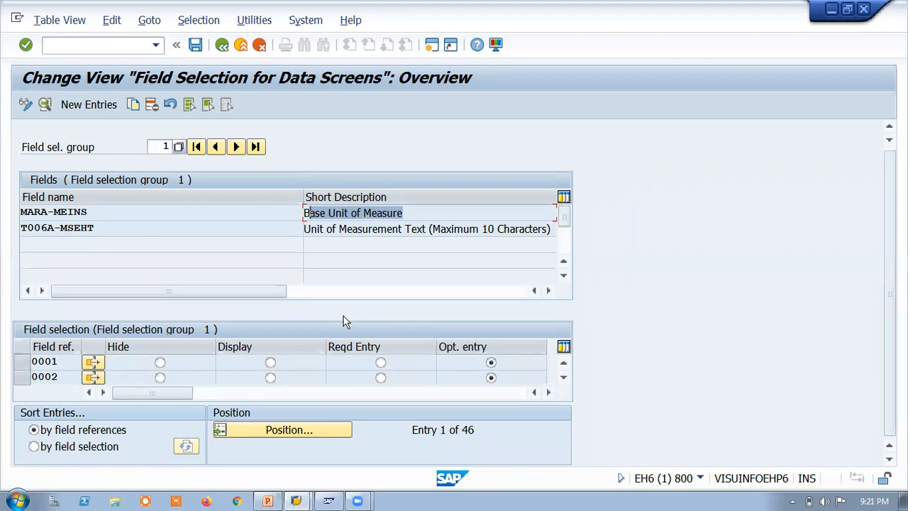
click(406, 213)
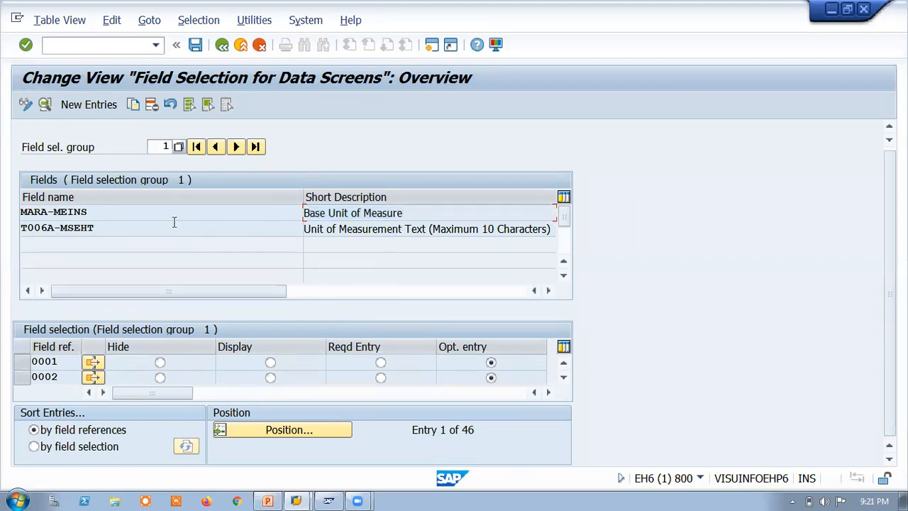
drag(88, 212, 21, 212)
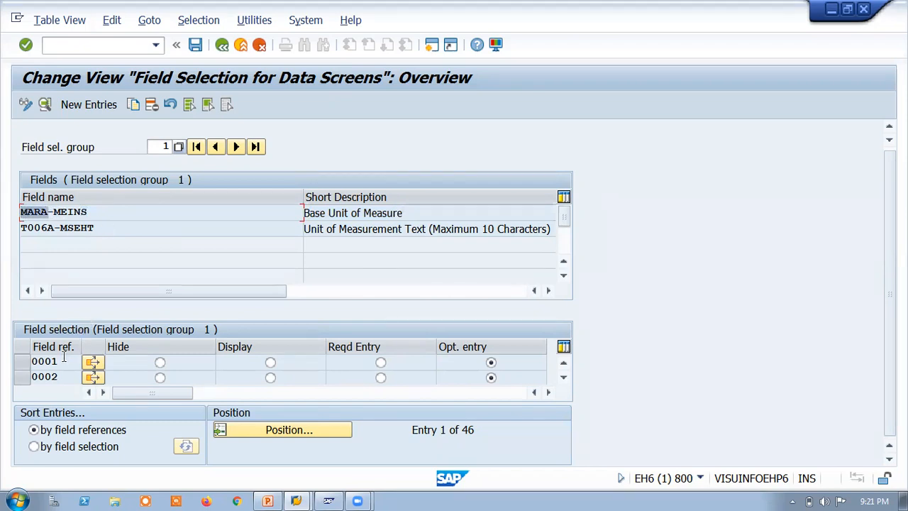
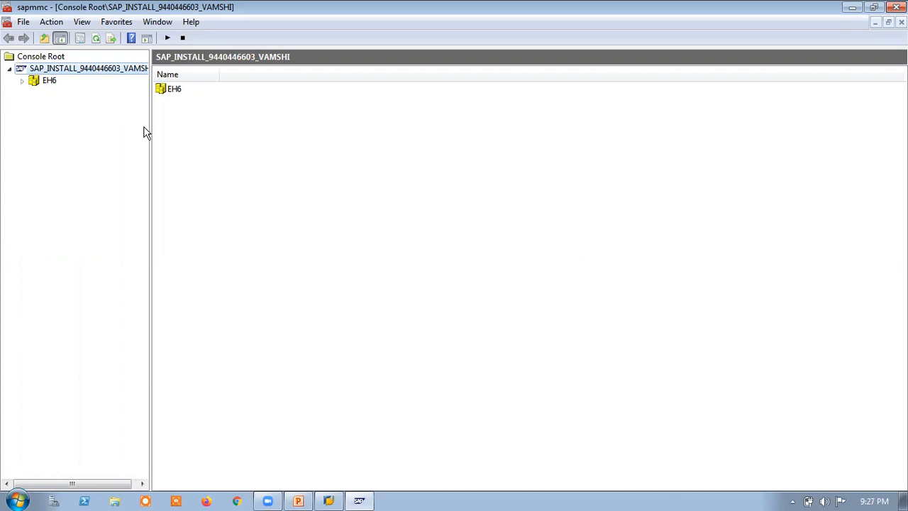
Step: Refresh the SAP management console status and expand the EH6 system node to show its instances
click(97, 42)
click(98, 42)
click(98, 42)
click(95, 38)
click(298, 500)
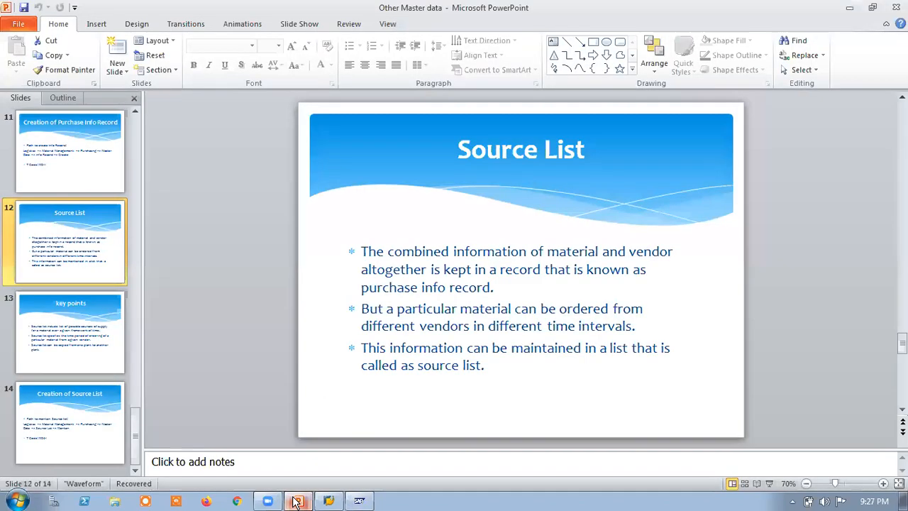
click(298, 501)
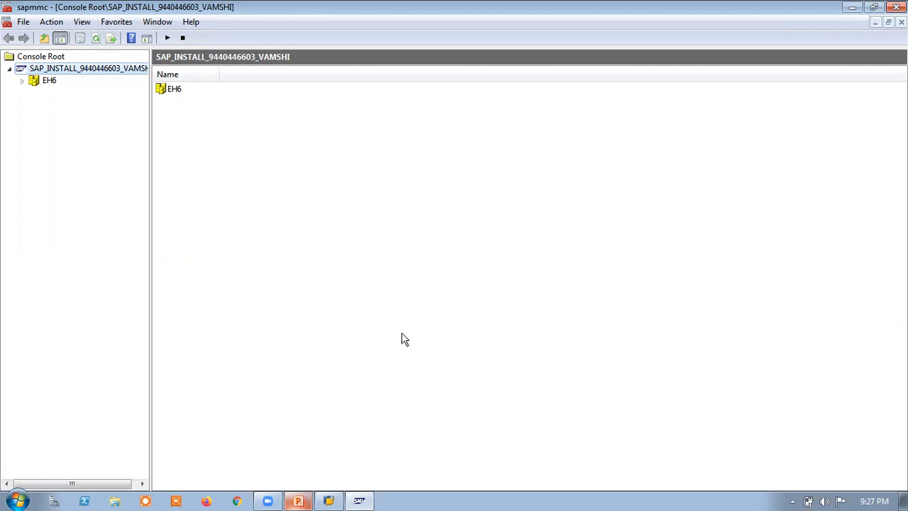
click(22, 81)
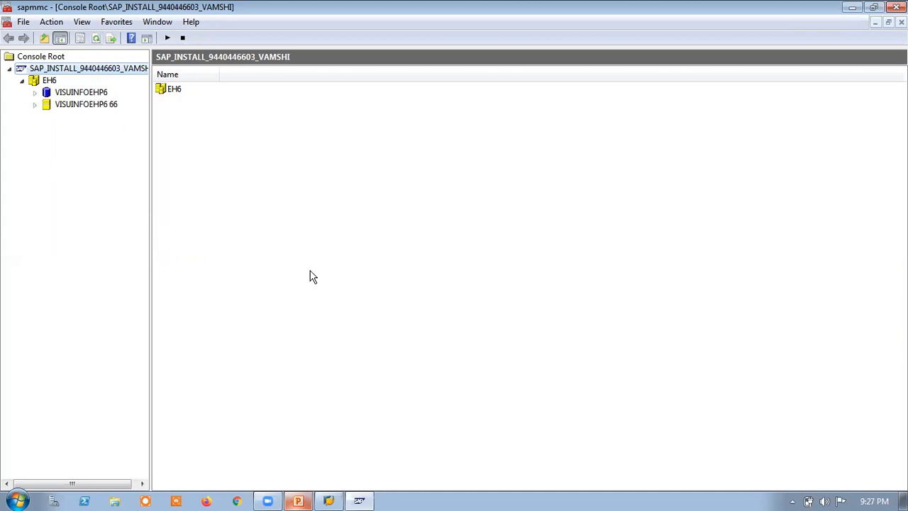
Step: Switch to PowerPoint, show the Source List slide in full-screen slide show and end the show
click(299, 501)
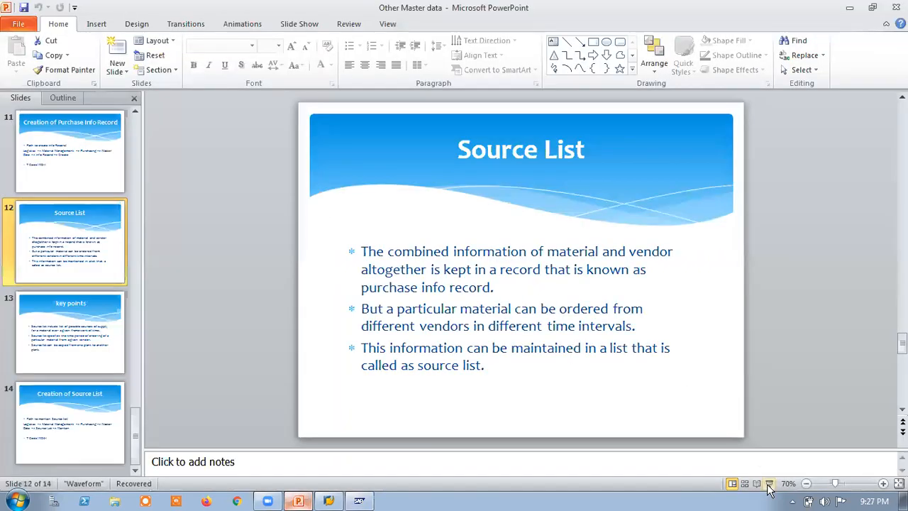
click(770, 483)
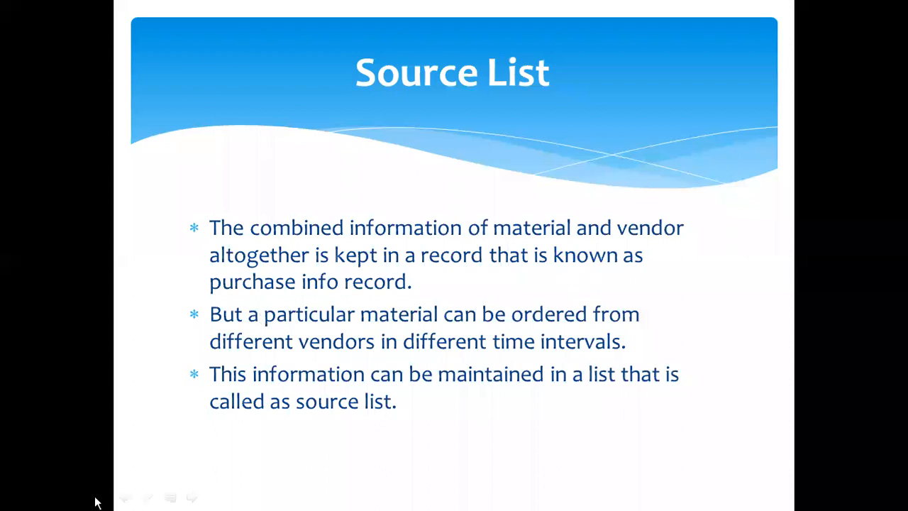
key(Escape)
Step: Check the EH6 system status in the management console and start a logon to ECC EHP6 from SAP Logon
click(328, 500)
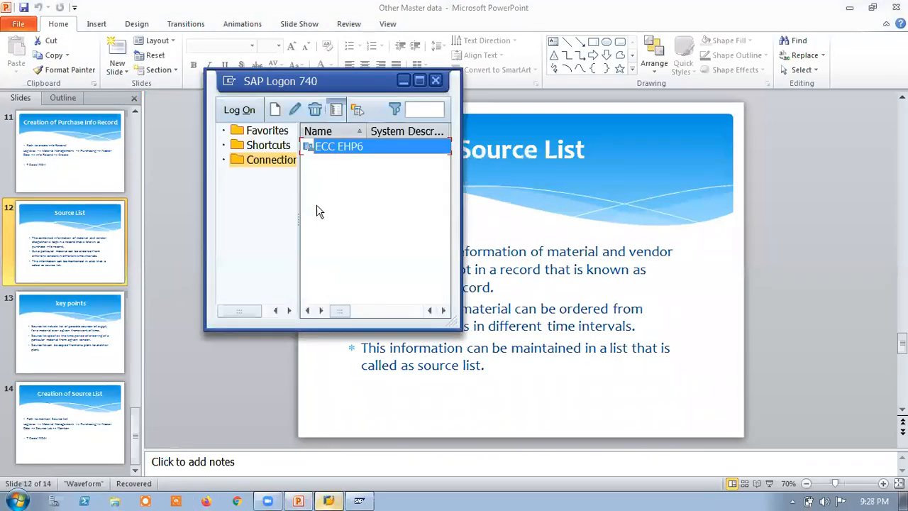
click(359, 500)
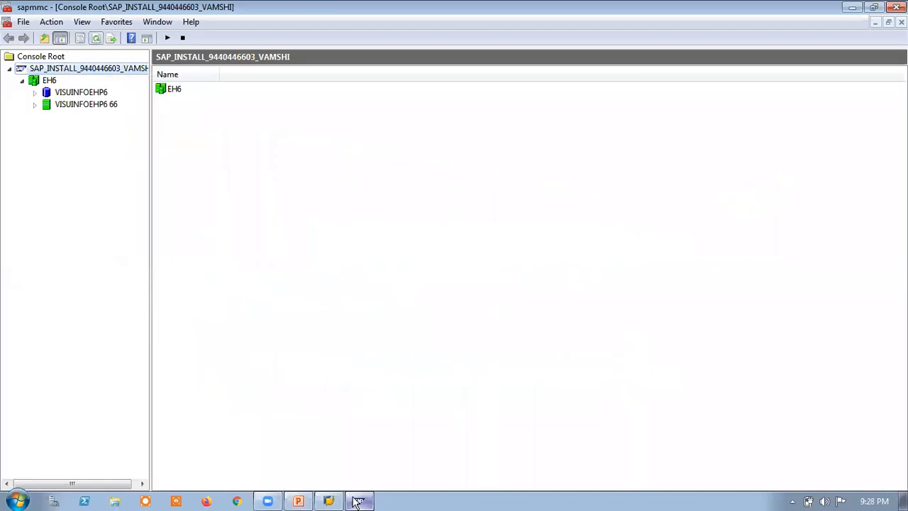
click(329, 501)
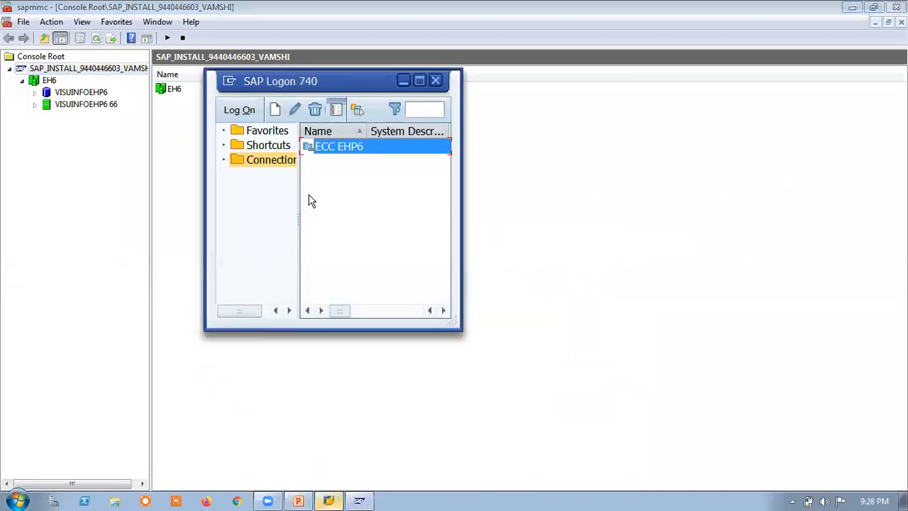
right_click(319, 149)
click(355, 158)
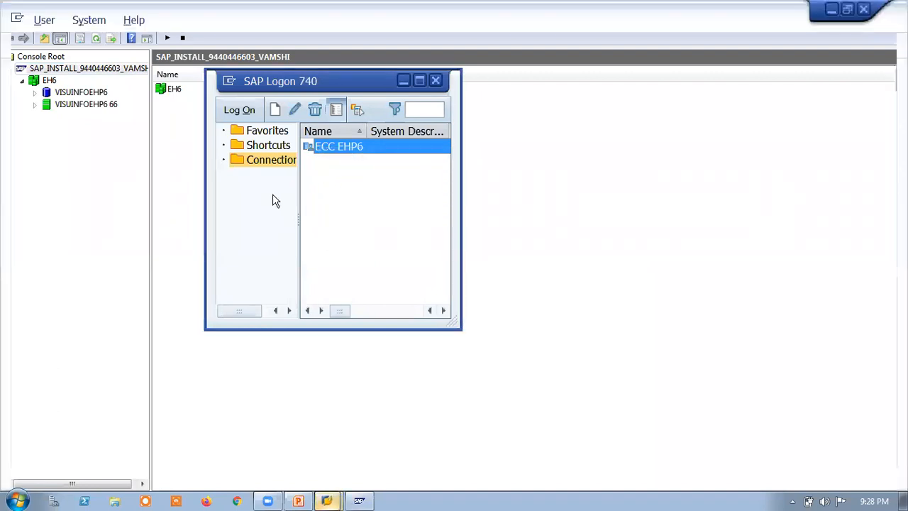
Step: Log on to SAP client 800 with the user name and account password
text(az)
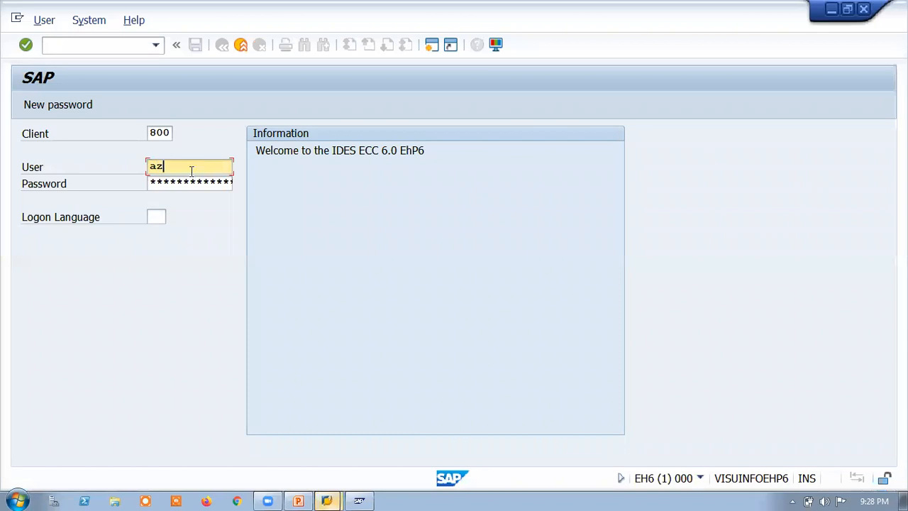
key(BackSpace)
text(sa)
click(165, 183)
click(167, 182)
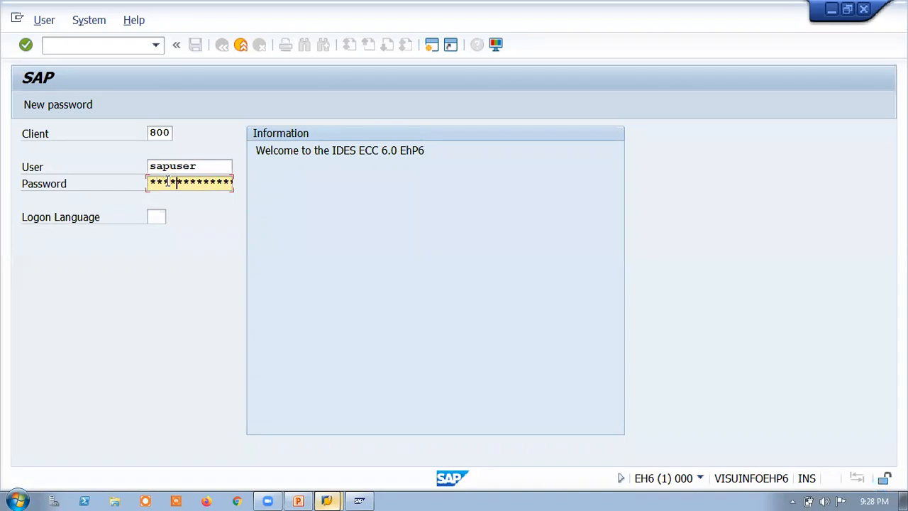
key(Return)
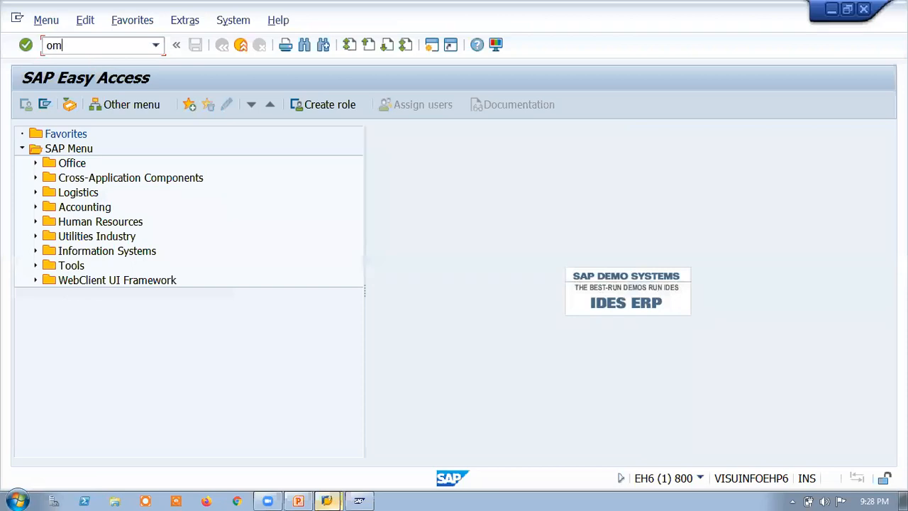
Step: Open Field Selection for Data Screens with transaction OMS9 and highlight the Base Unit of Measure description in group 1
key(Return)
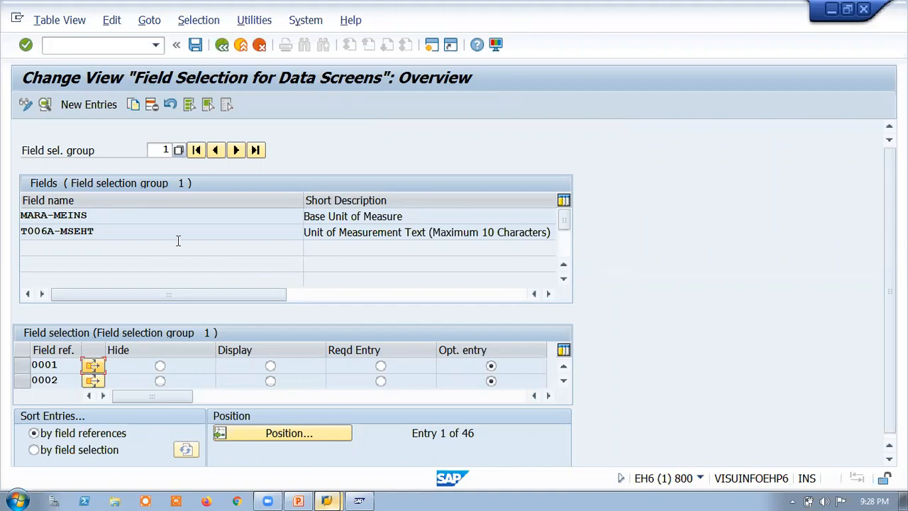
drag(380, 216, 286, 224)
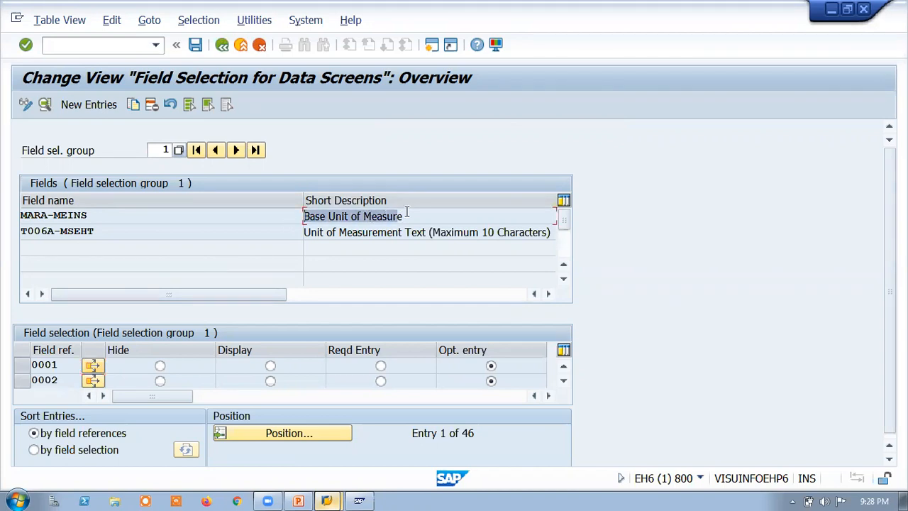
drag(411, 216, 307, 220)
Step: Try Reqd Entry for field reference 0001 in group 1, browse the other references and set it back to Opt. entry
click(380, 366)
click(563, 380)
click(563, 380)
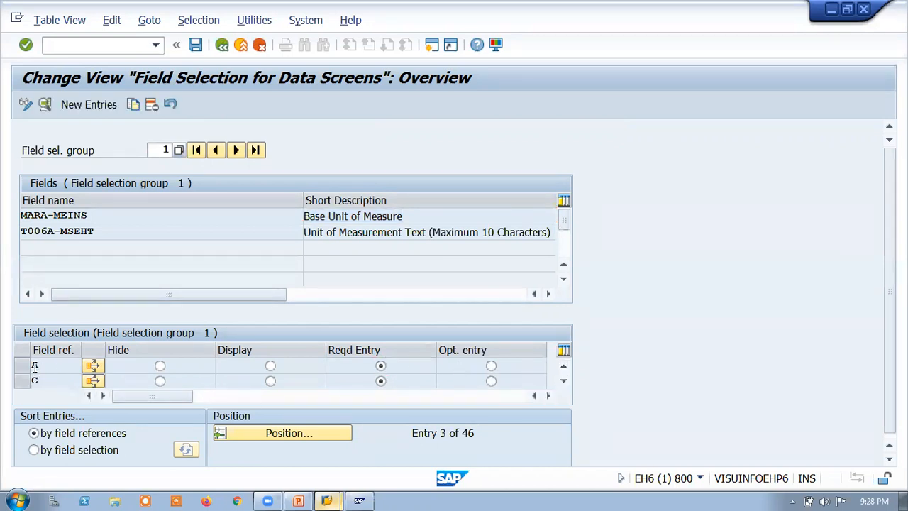
click(563, 381)
click(564, 381)
click(564, 381)
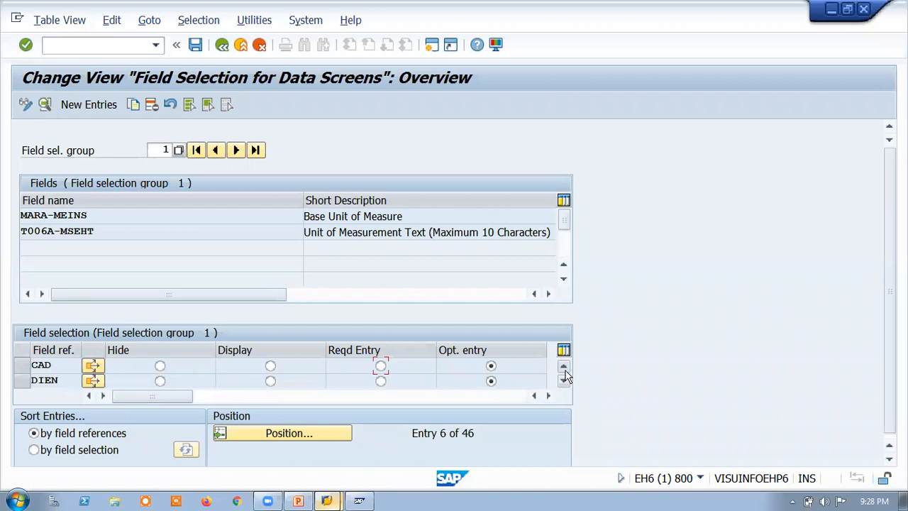
click(563, 366)
click(563, 366)
click(563, 366)
click(563, 366)
click(563, 365)
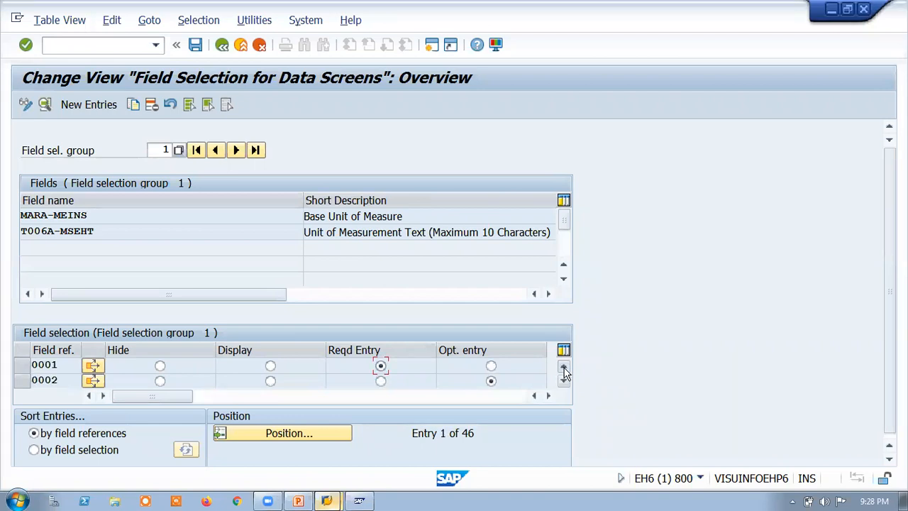
click(490, 365)
Step: Jump between the first and last field selection groups and browse the field references of group 1
click(255, 149)
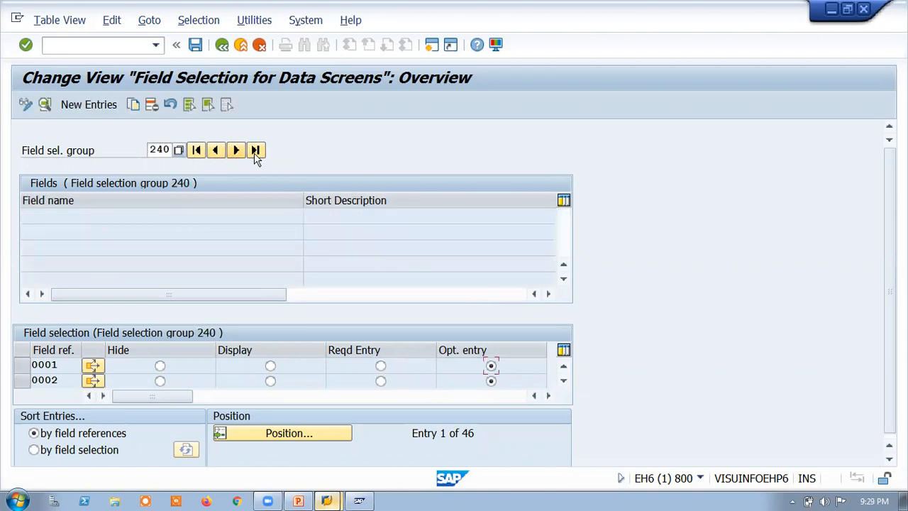
click(197, 150)
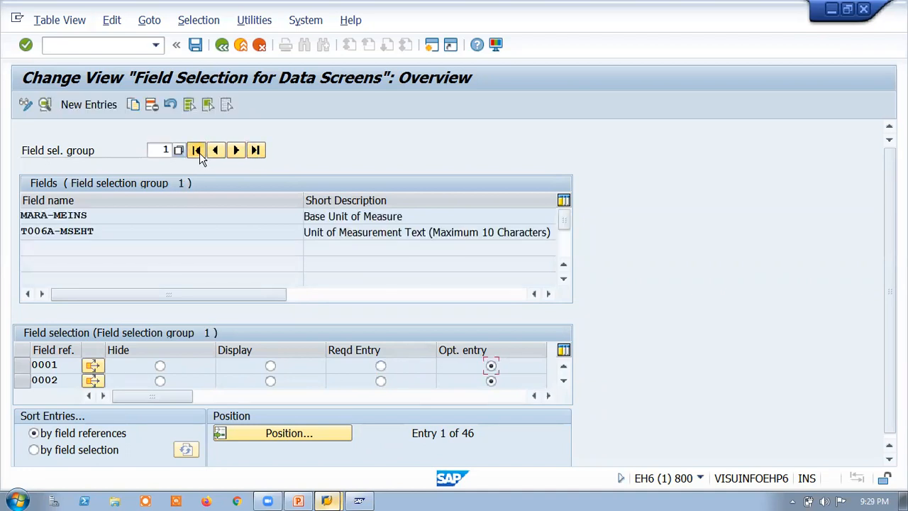
scroll(222, 371, down, 4)
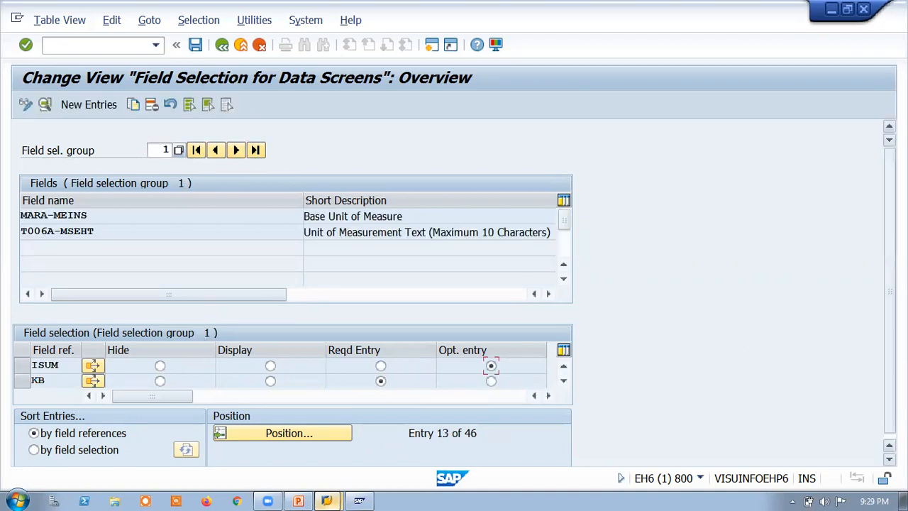
click(256, 150)
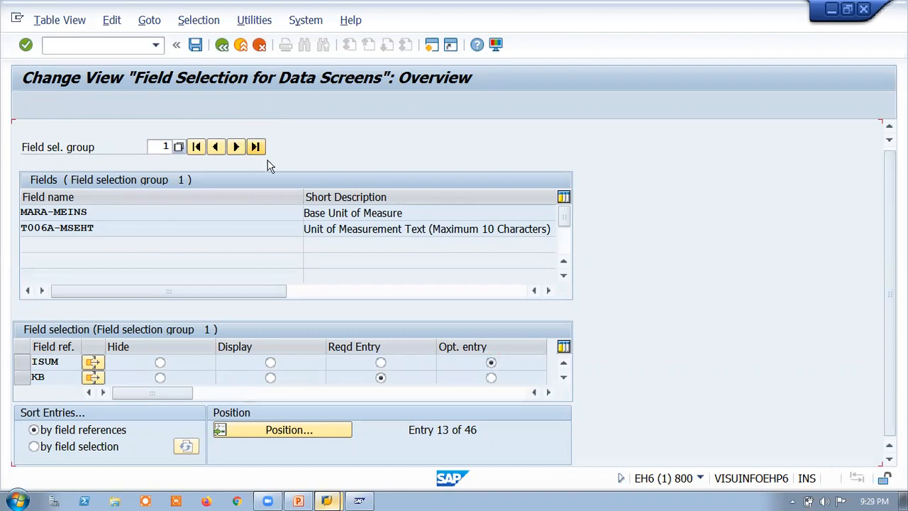
click(256, 150)
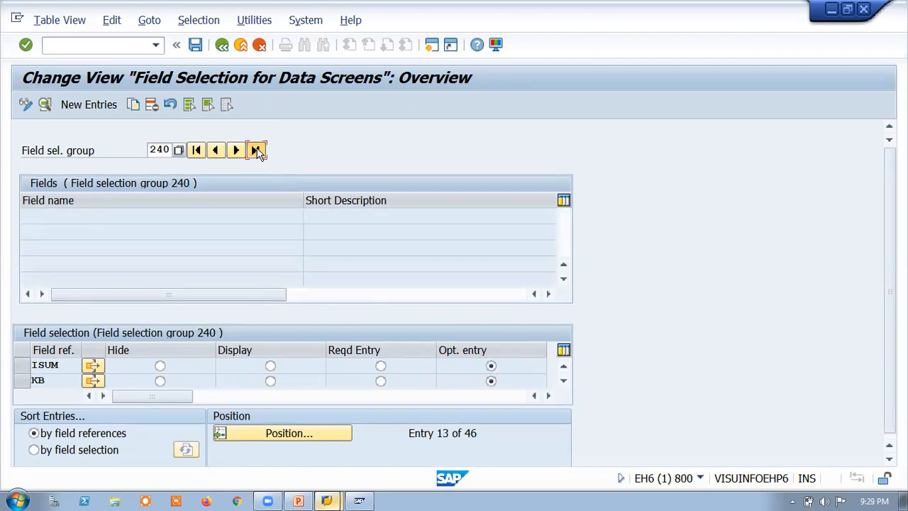
click(259, 153)
click(260, 154)
Step: Position the field reference list of field selection group 240 at reference ROH
click(282, 431)
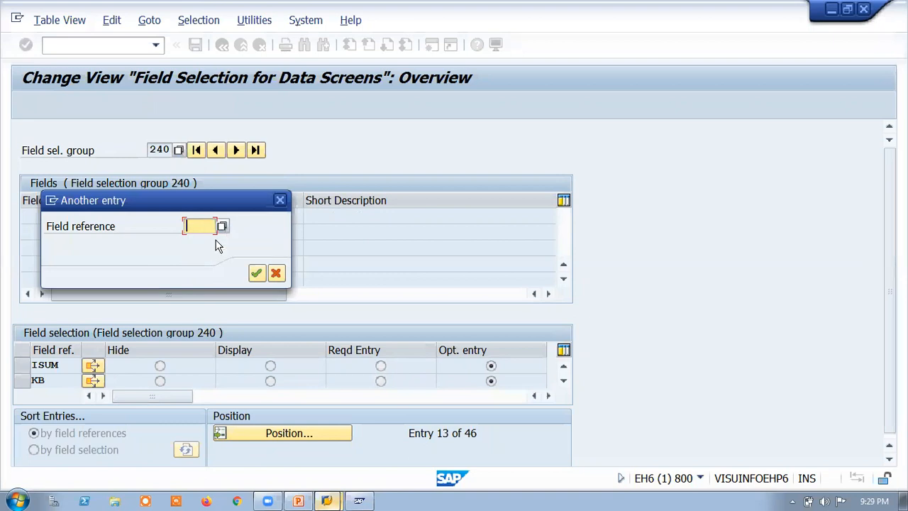
text(roh)
key(Return)
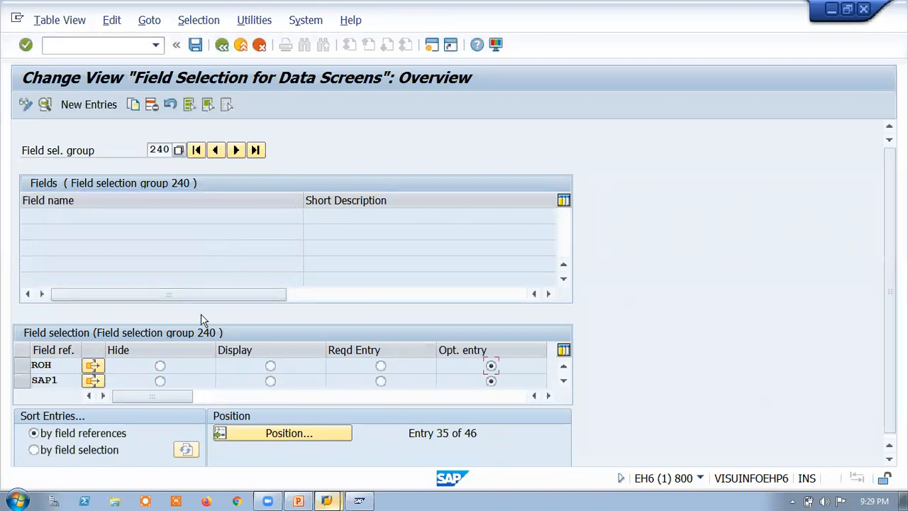
Step: Exit the field selection maintenance and reopen Field Selection for Data Screens with transaction OMS9
click(35, 449)
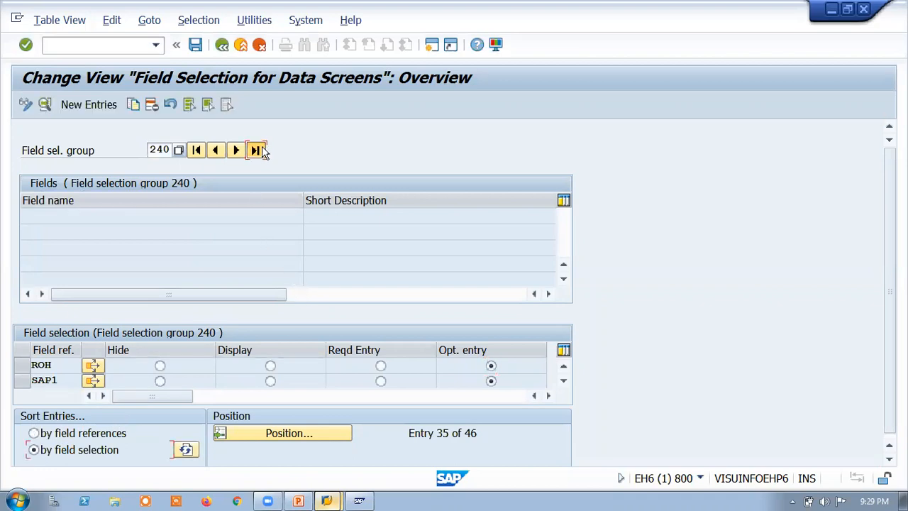
click(241, 45)
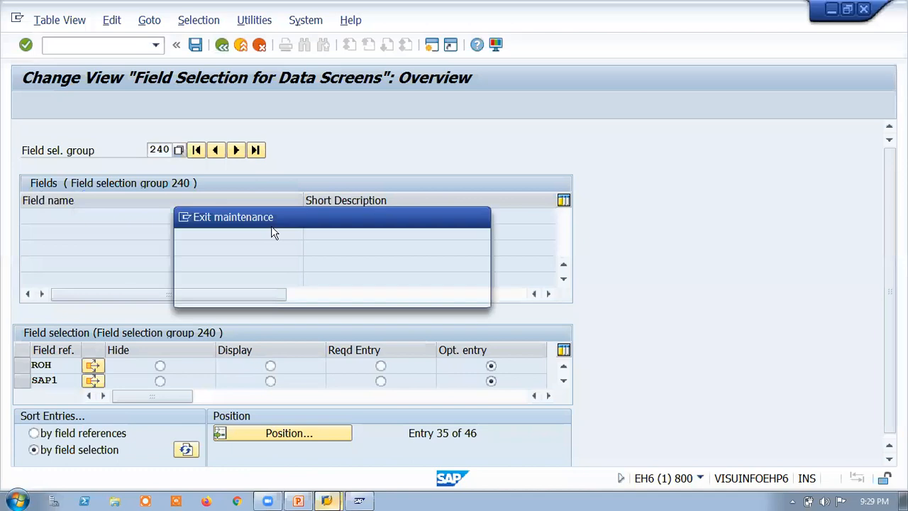
click(330, 294)
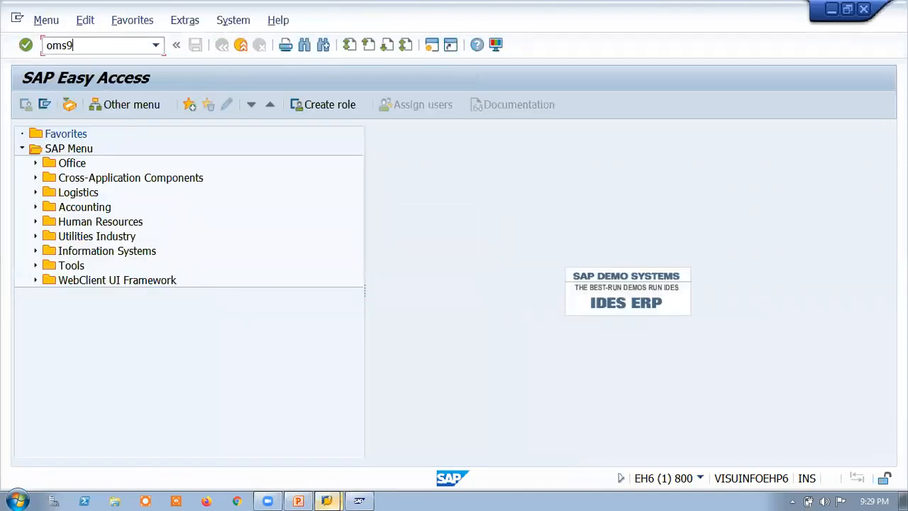
text(oms9)
key(Return)
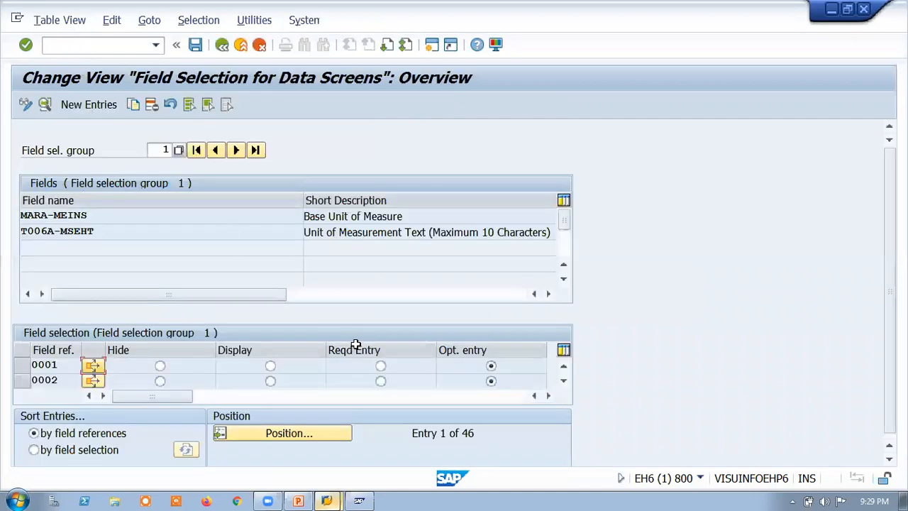
Step: View the last field selection group, 240, and return to field selection group 1
click(255, 150)
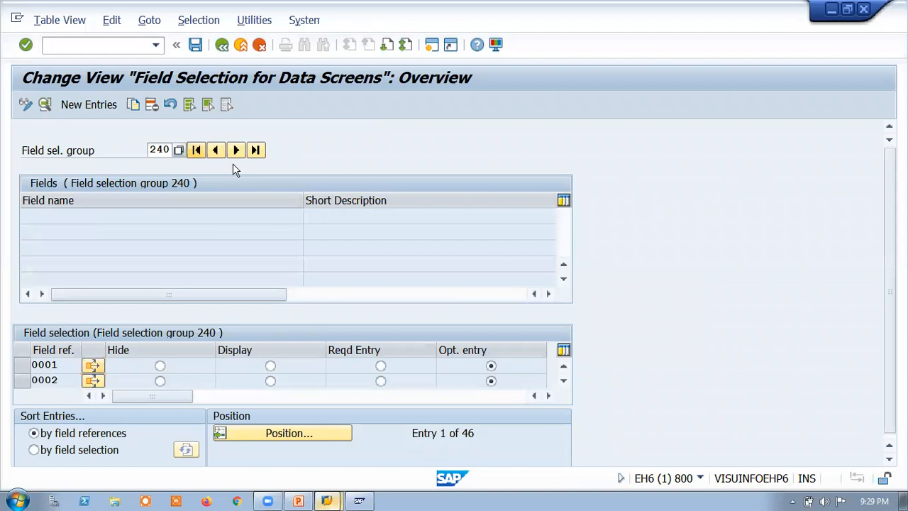
click(235, 152)
click(235, 155)
click(236, 152)
click(209, 153)
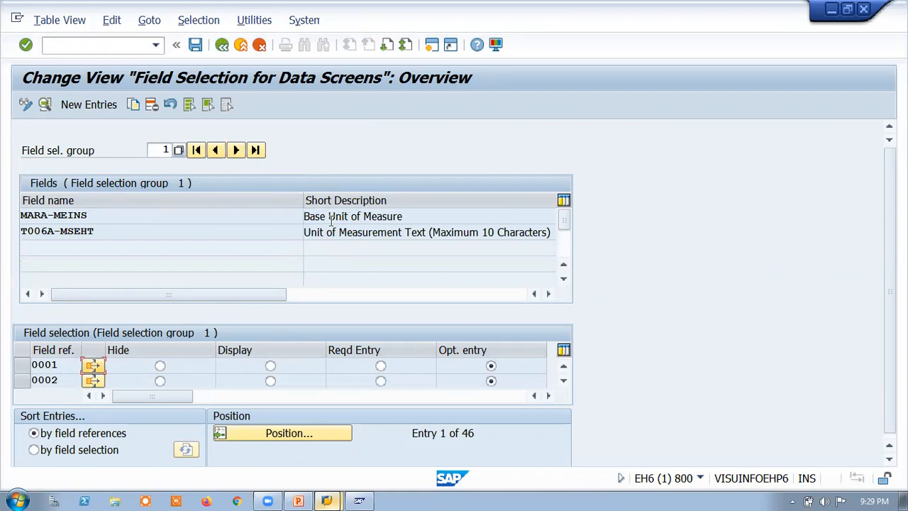
Step: Try Reqd Entry for field references 0001 and 0002 in group 1 and set both back to Opt. entry
click(379, 371)
click(380, 381)
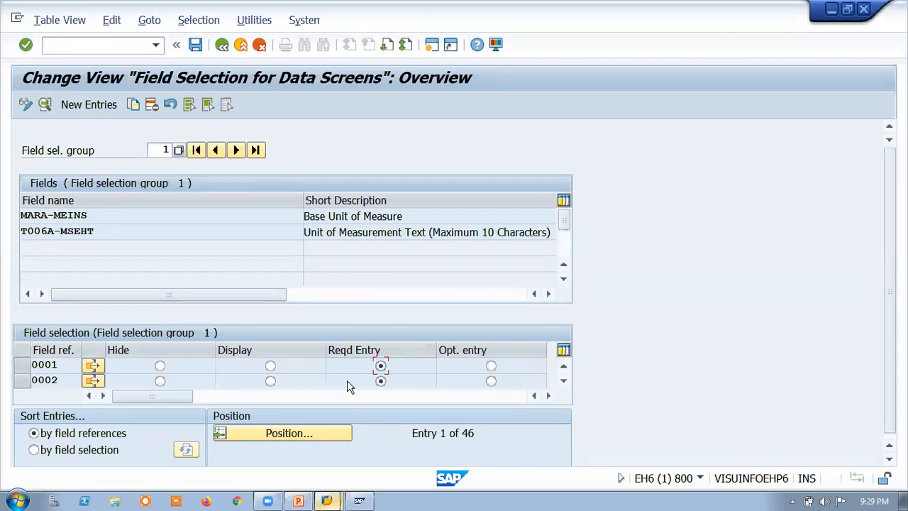
click(491, 366)
click(491, 367)
click(491, 381)
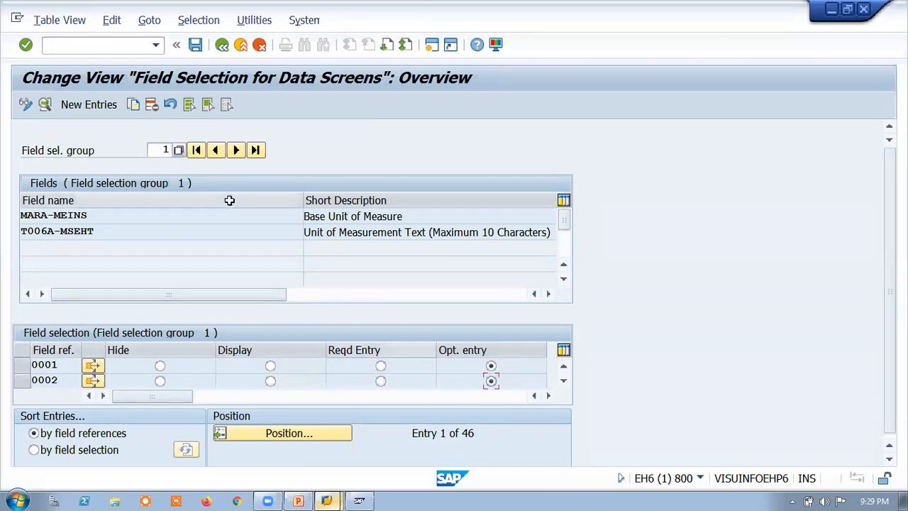
Step: Go through field selection groups 2 to 9 and examine the field names and short descriptions in each
click(236, 150)
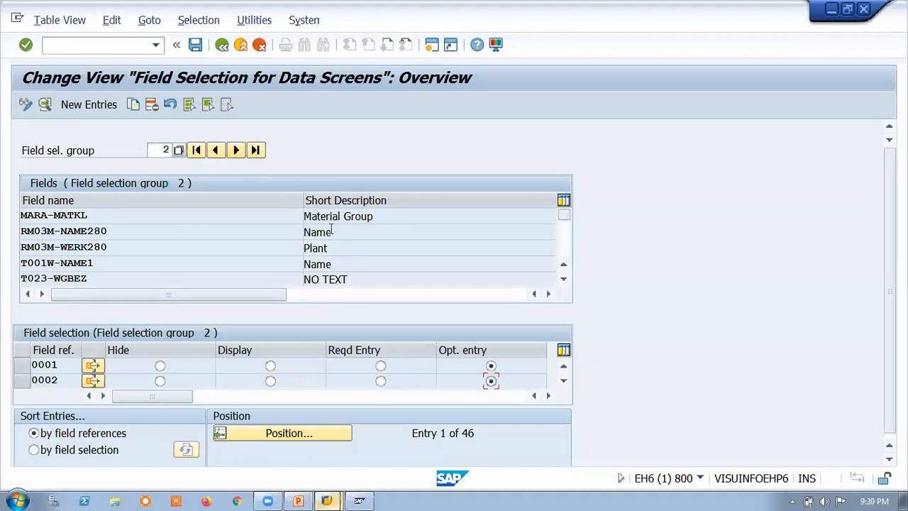
click(54, 215)
click(326, 248)
click(236, 150)
click(236, 150)
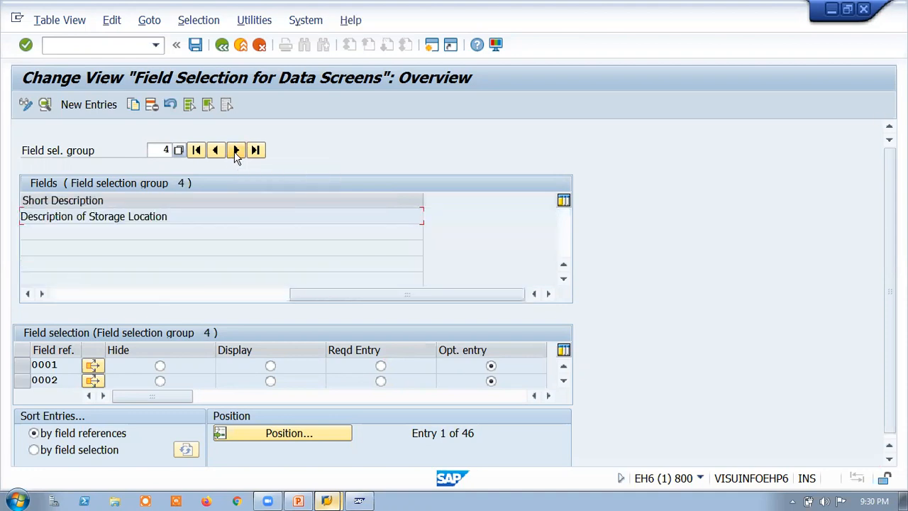
click(236, 151)
click(236, 150)
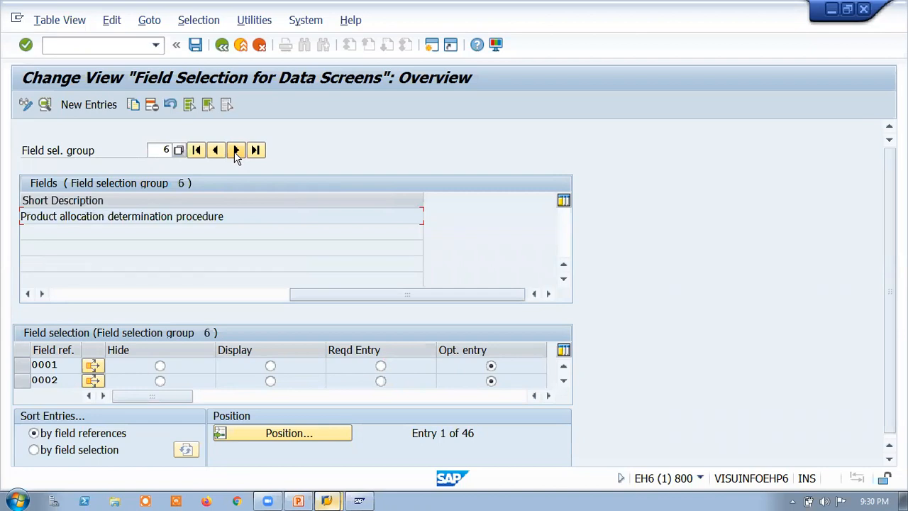
click(236, 150)
click(237, 150)
click(236, 150)
Step: Try Display for field reference 0001 in field selection group 9 and set it back to Opt. entry
click(270, 365)
click(490, 366)
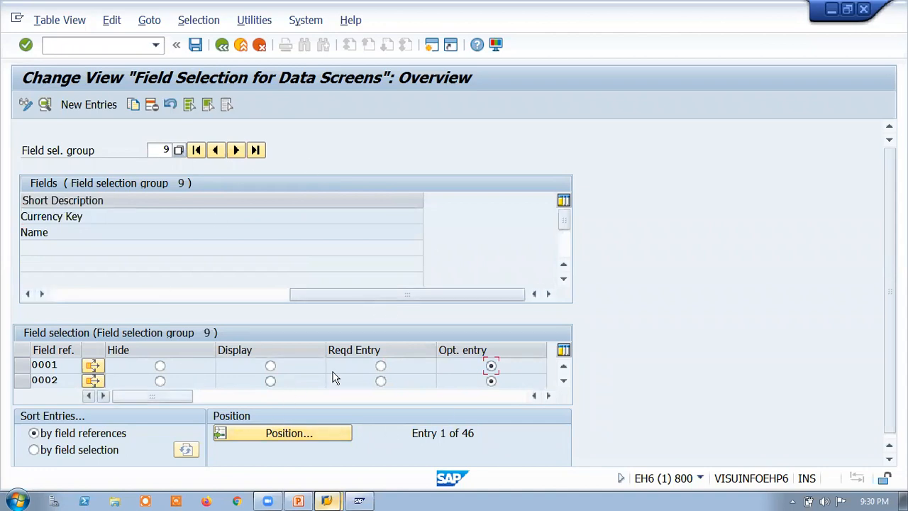
Step: Exit the field selection maintenance and open the Material types overview for change
click(222, 44)
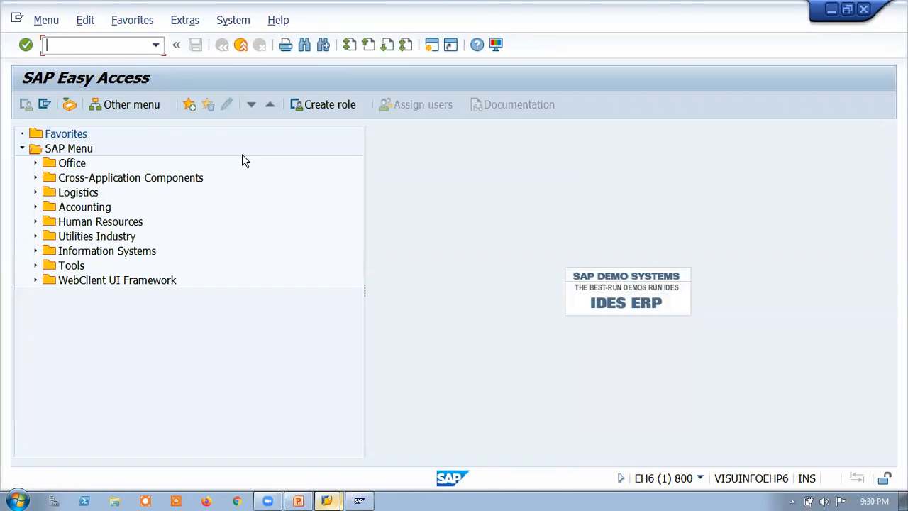
click(84, 49)
key(Return)
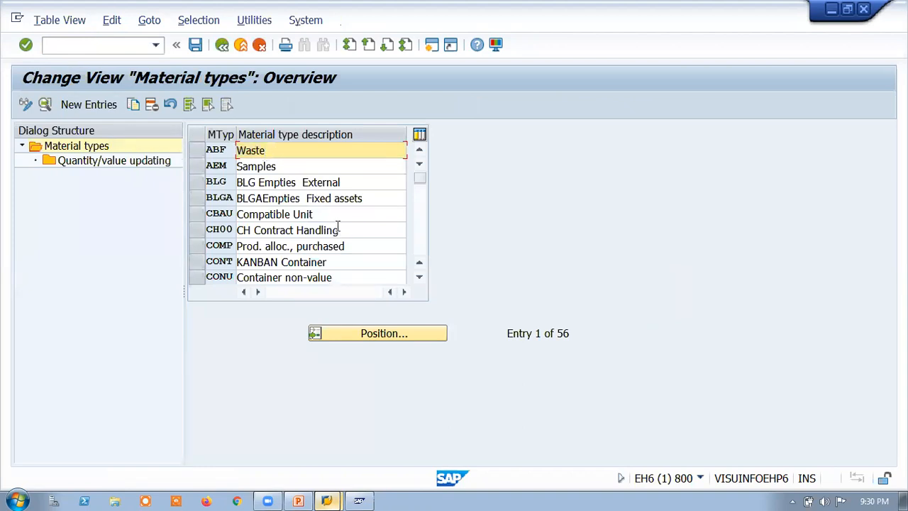
Step: Select material type HAWA (Trading goods) in the overview and start copying it as a new material type
click(408, 211)
scroll(426, 196, down, 5)
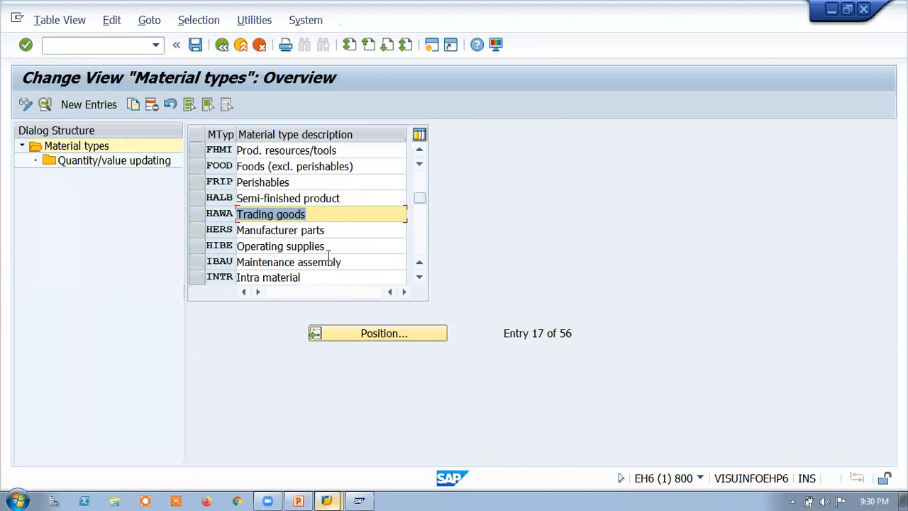
click(353, 246)
click(327, 230)
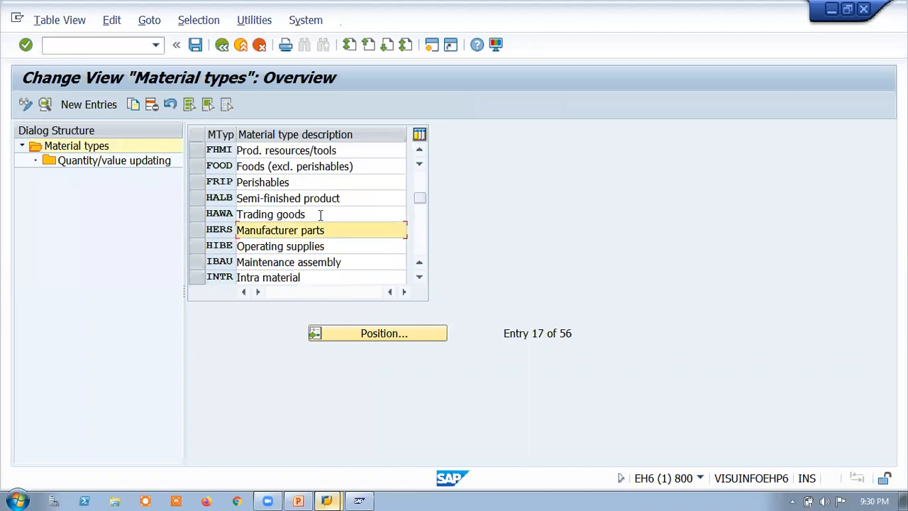
click(317, 215)
click(313, 183)
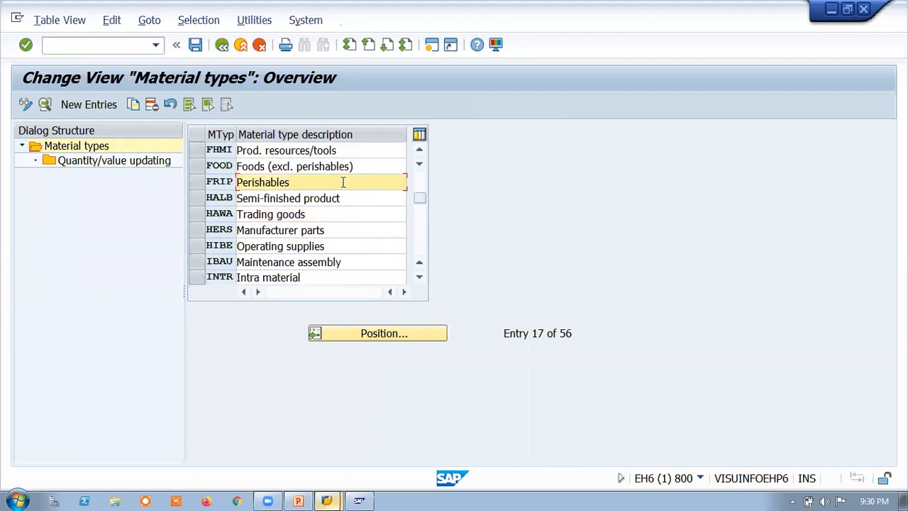
drag(317, 214, 200, 217)
click(199, 217)
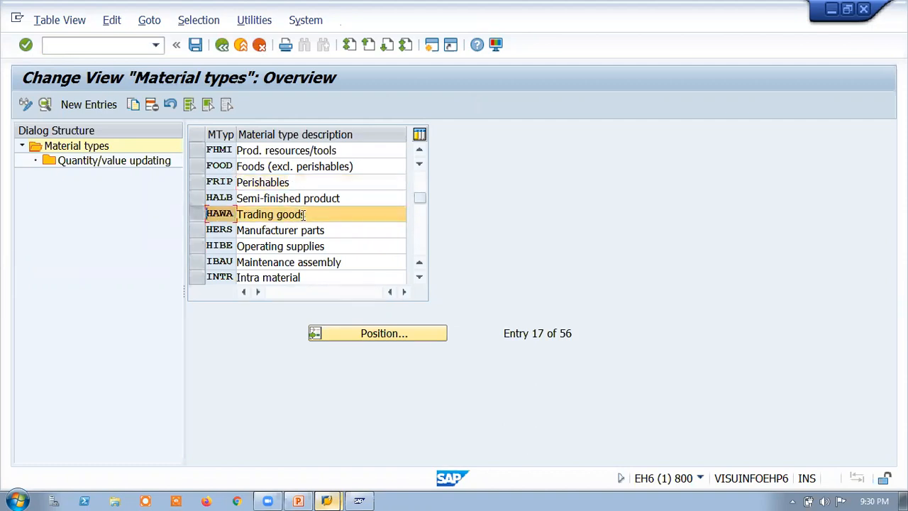
click(134, 106)
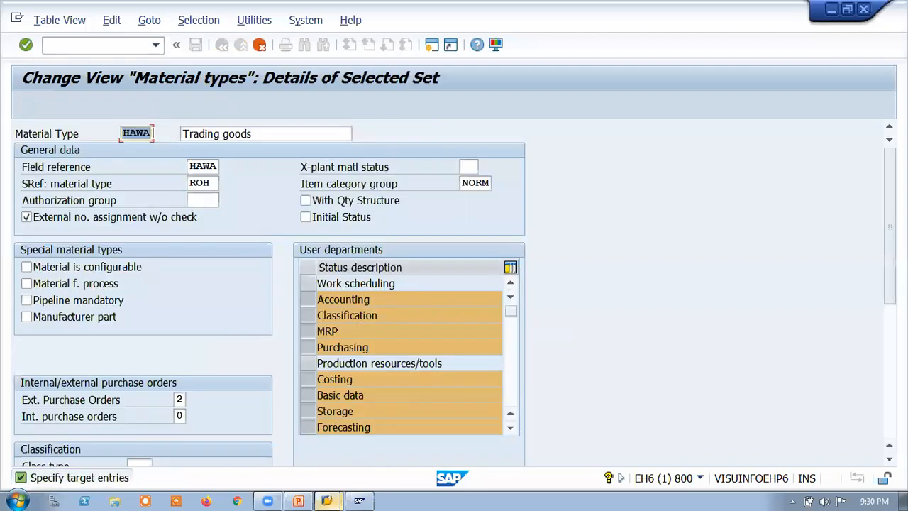
Step: Enter TAWA as the copied material type and TATA Trading goods as its description
text(ZAWA)
key(BackSpace)
key(BackSpace)
key(BackSpace)
key(BackSpace)
text(TAWA)
click(183, 133)
text(TATA)
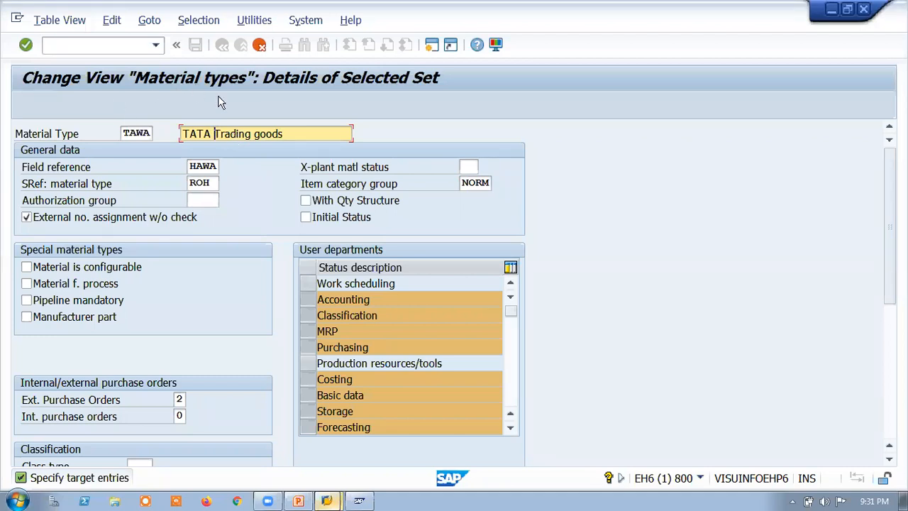
Step: Cancel the entry maintenance of the copied material type TAWA and discard its changes
click(259, 45)
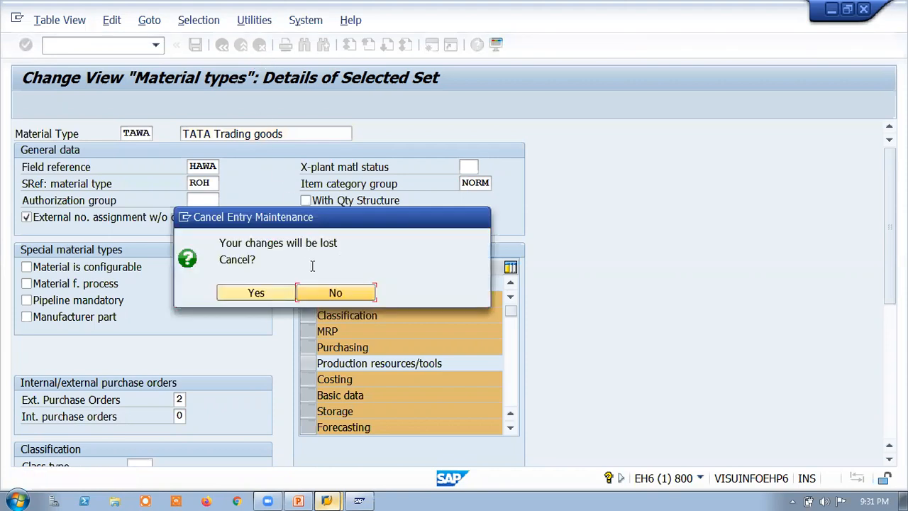
click(262, 51)
click(241, 292)
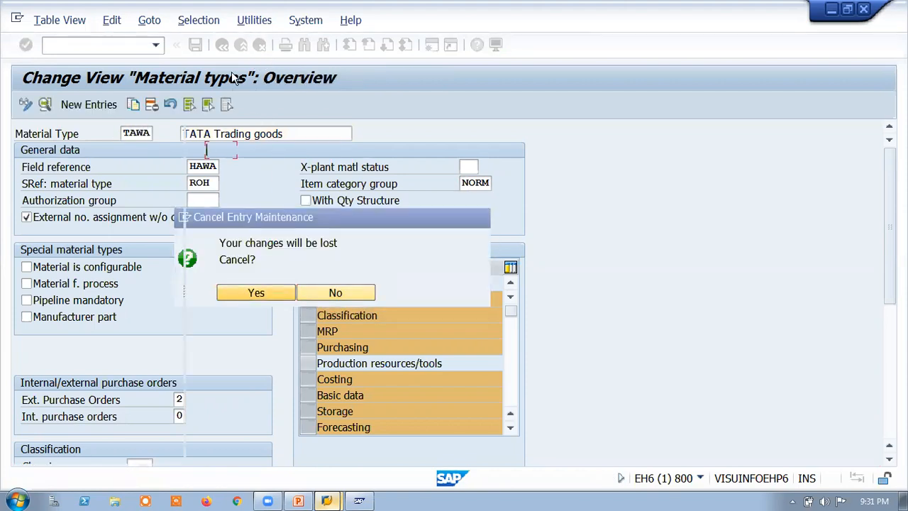
Step: Exit the material types maintenance and minimize the SAP Easy Access window
click(227, 51)
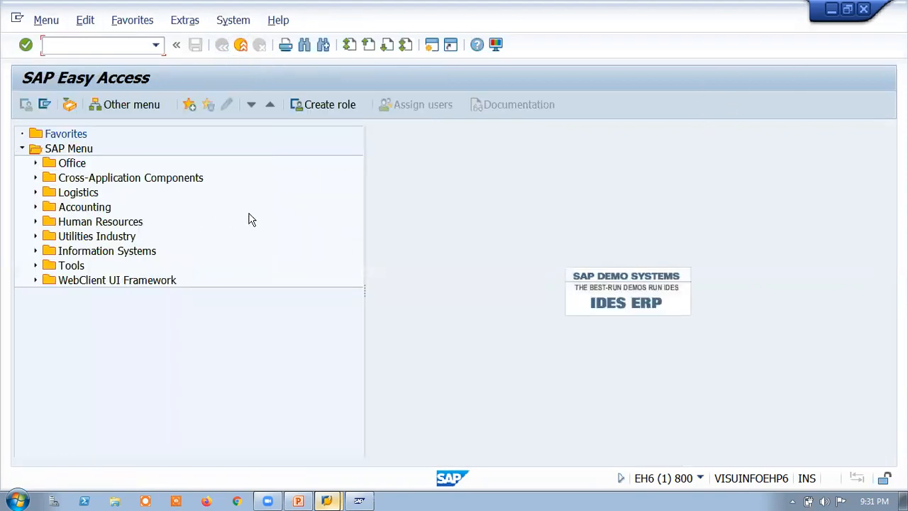
click(831, 10)
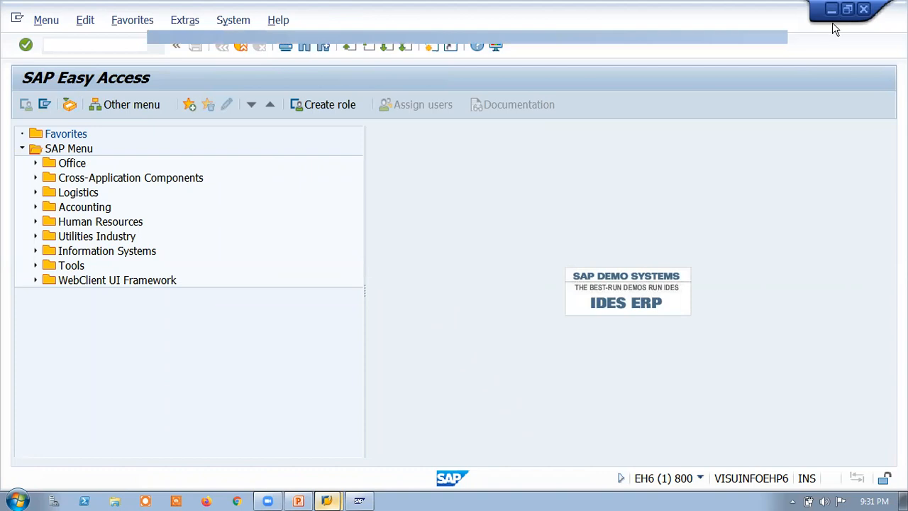
click(403, 81)
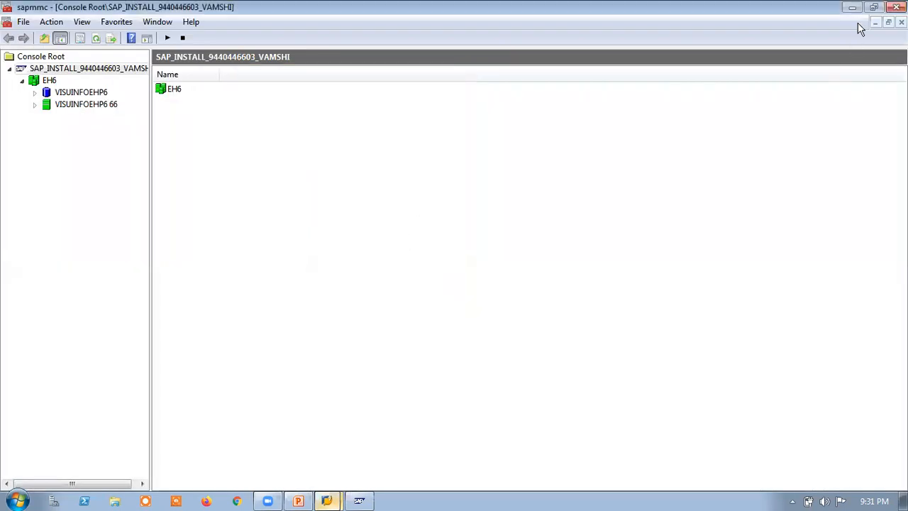
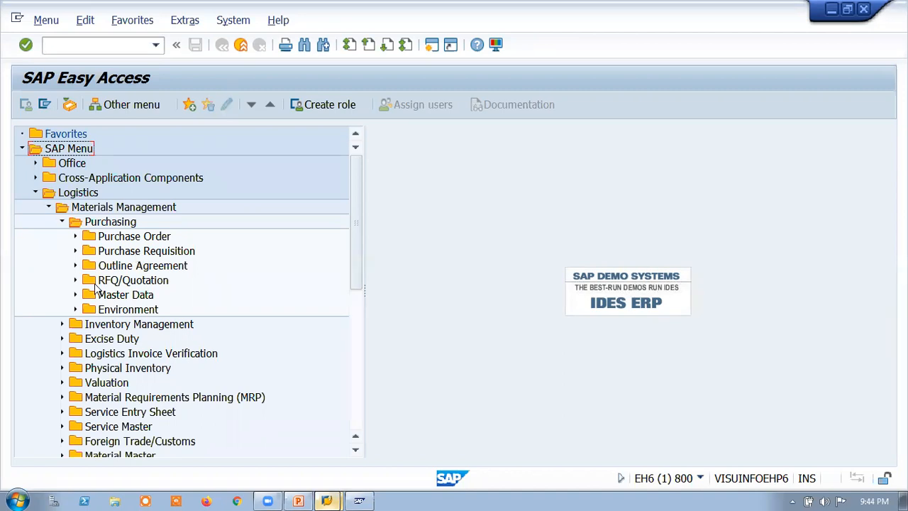
Step: Expand the Purchasing master data and review the transactions for info records and source lists
click(75, 295)
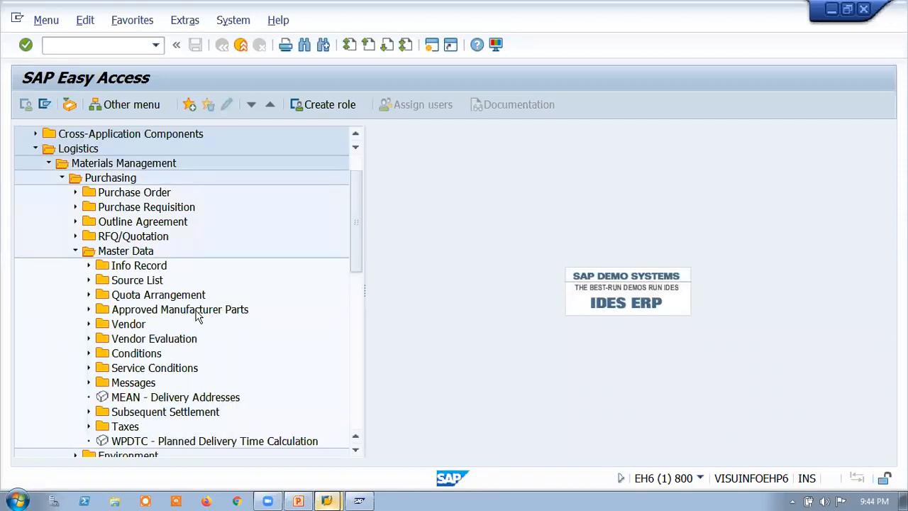
click(88, 280)
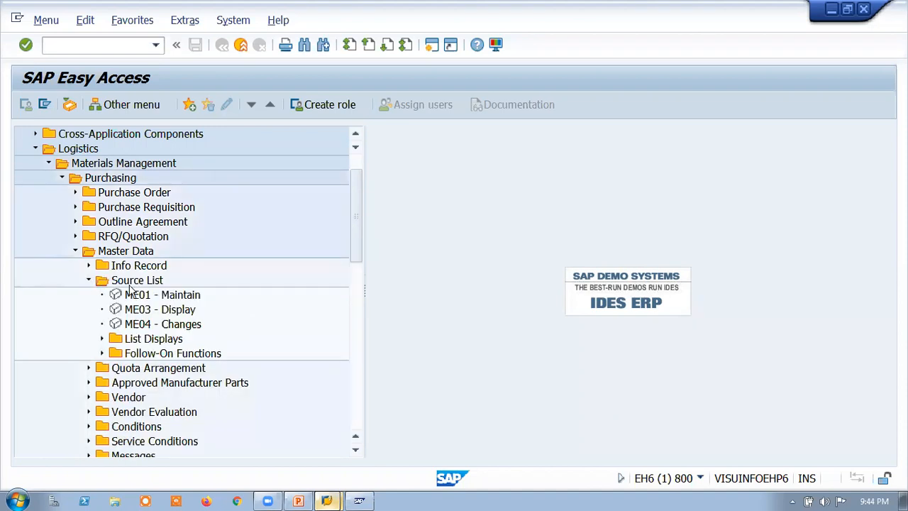
click(89, 265)
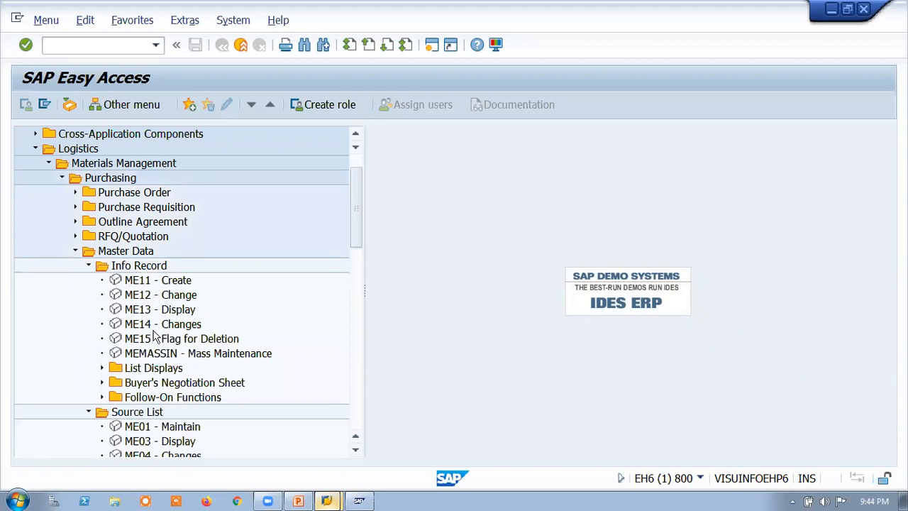
click(88, 266)
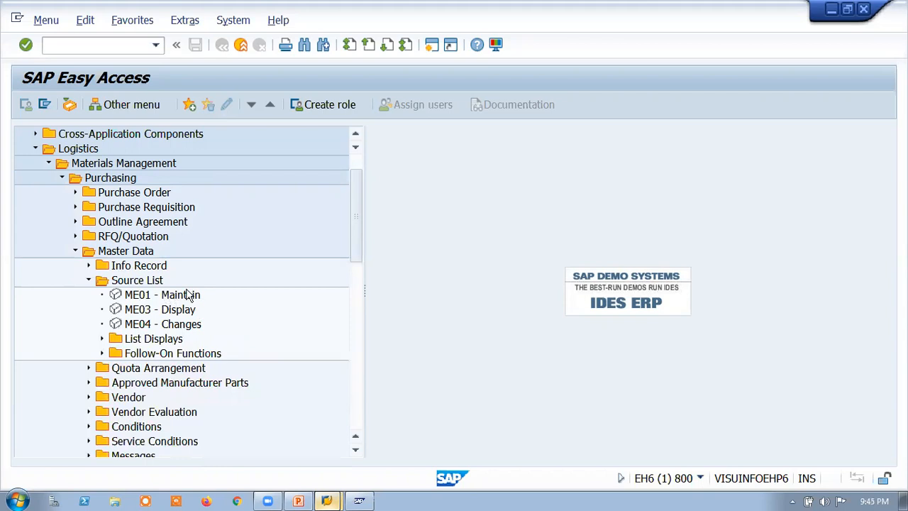
click(88, 267)
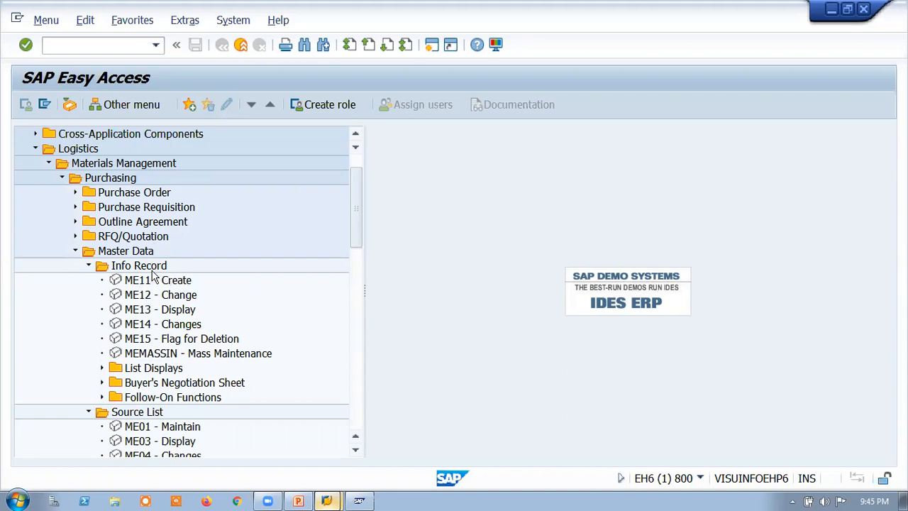
click(88, 267)
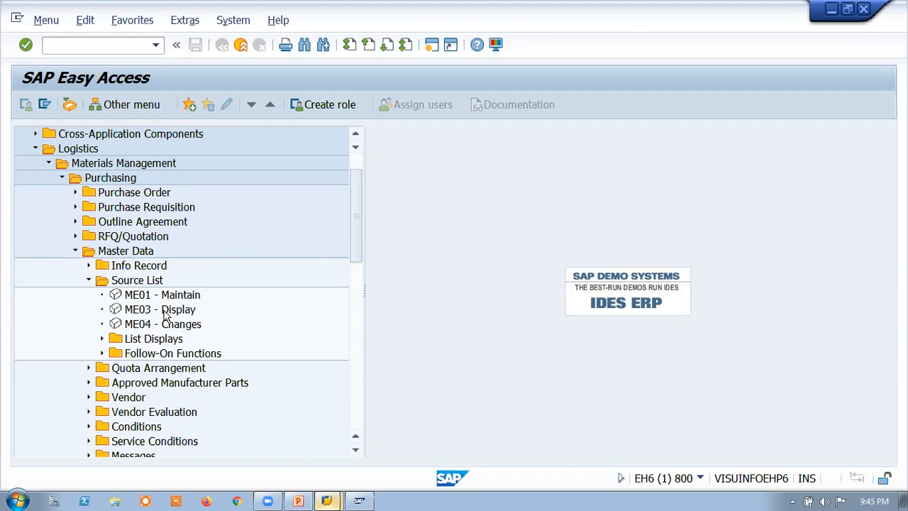
Step: Compare the Source List and Quota Arrangement transactions within the Purchasing master data
click(88, 280)
click(89, 294)
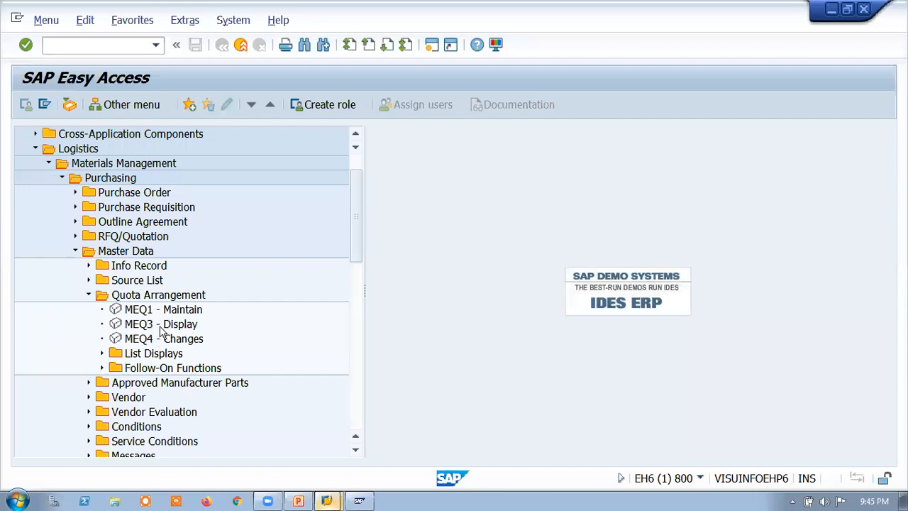
click(89, 295)
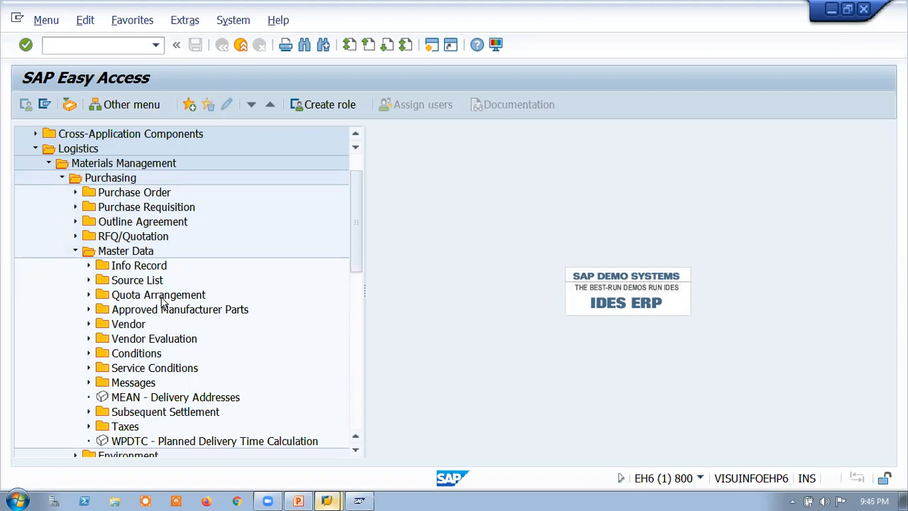
click(89, 280)
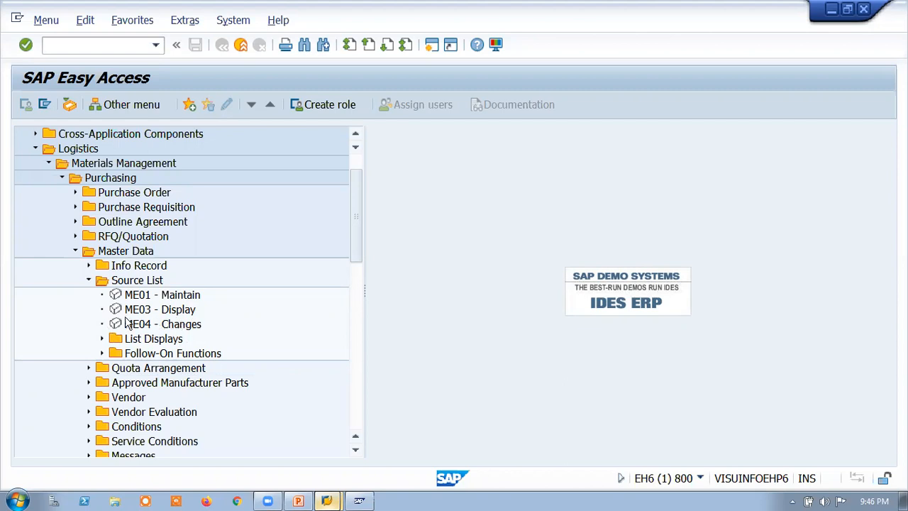
click(89, 281)
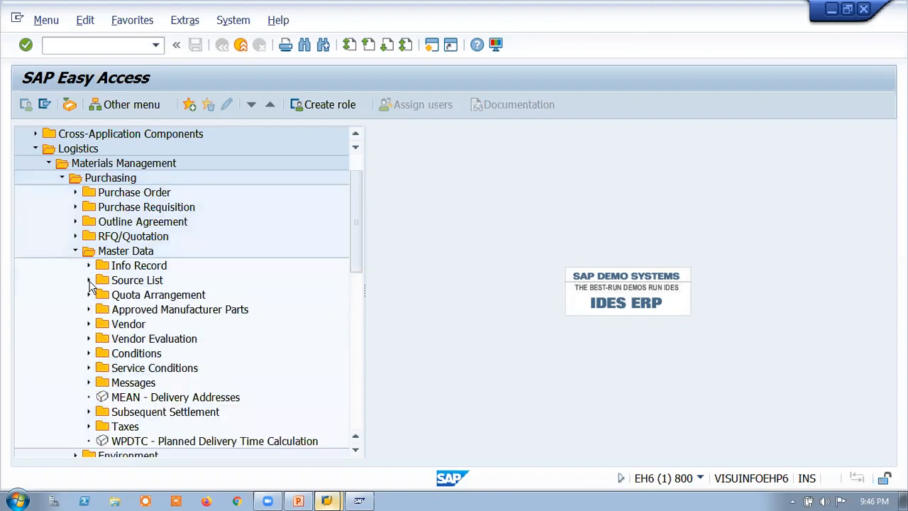
click(88, 294)
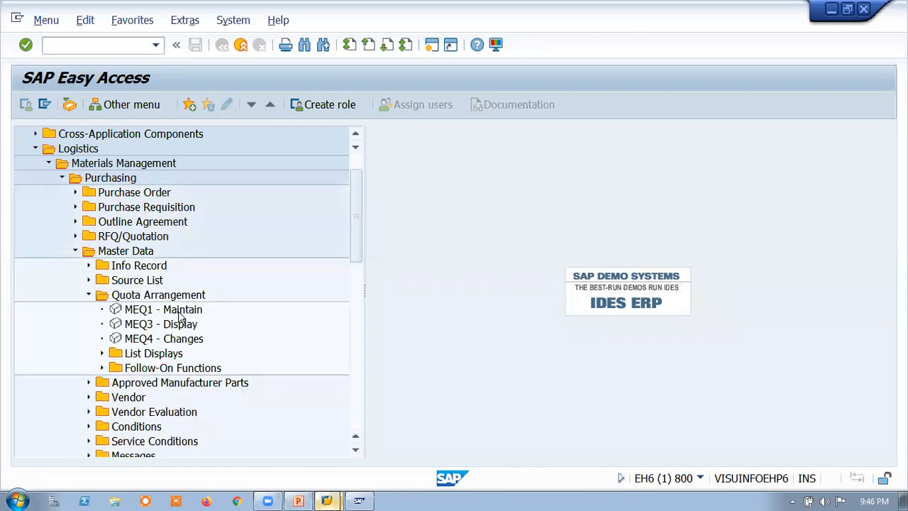
click(88, 295)
click(89, 280)
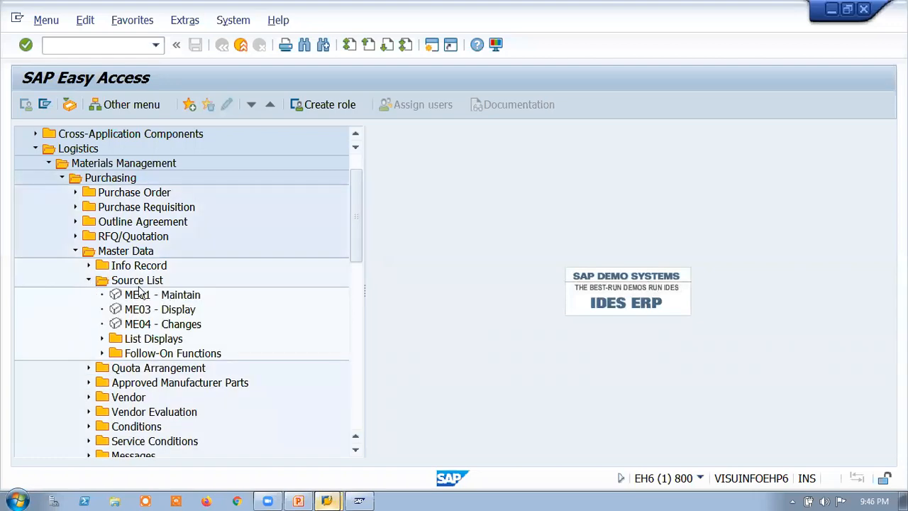
Step: View the initial screen of ME01 for maintaining source lists, return to the SAP menu and collapse the Master Data folder
double_click(148, 296)
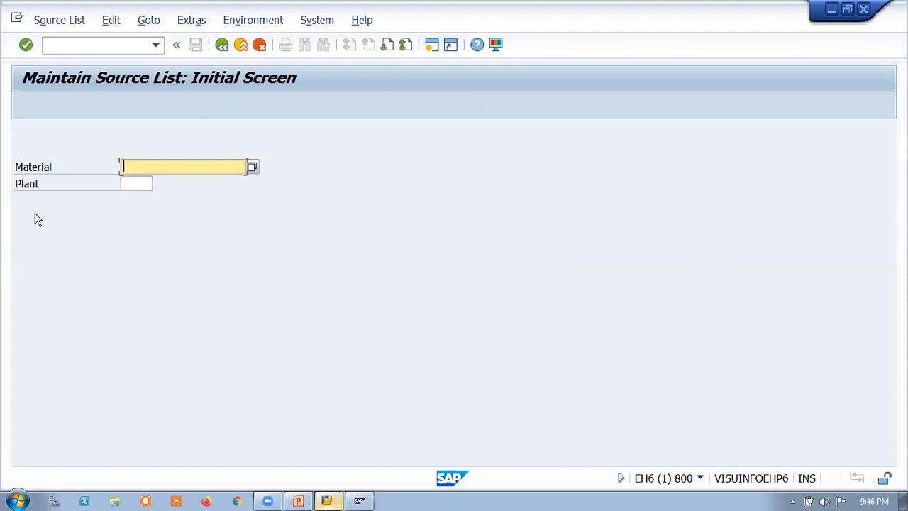
click(220, 52)
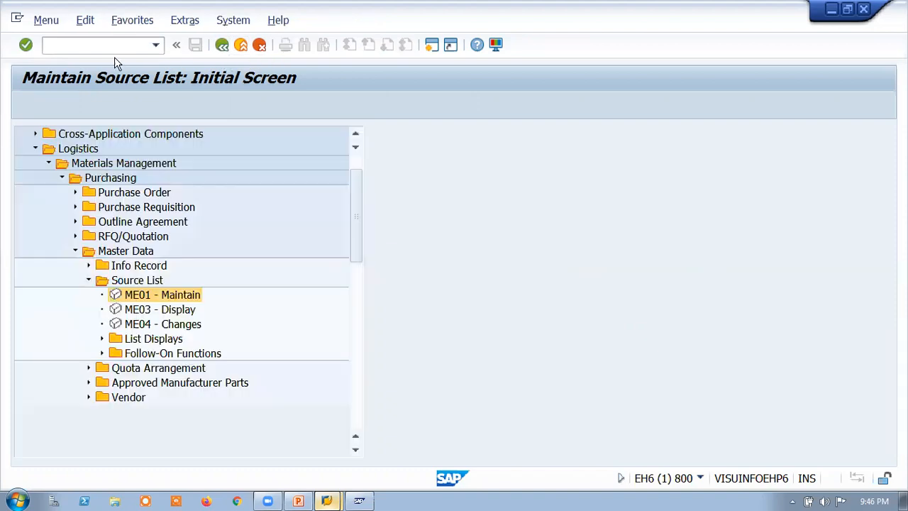
click(75, 249)
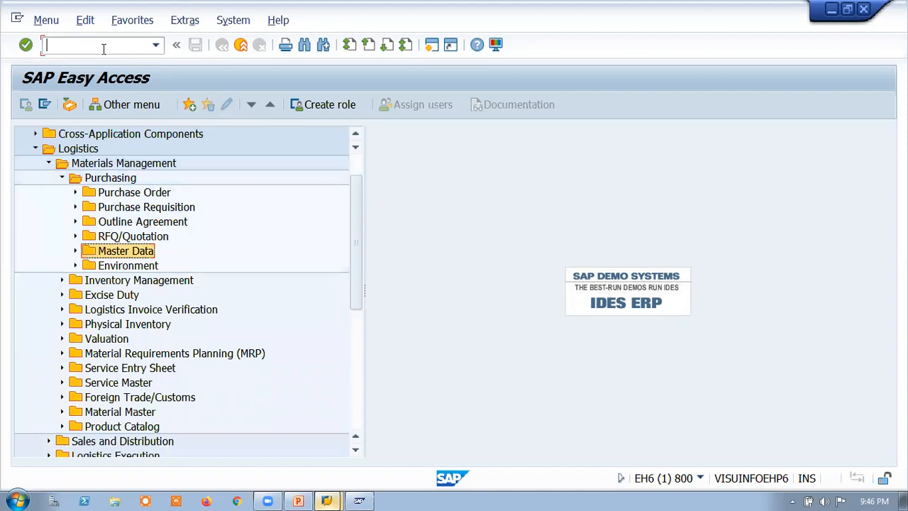
Step: Start transaction MM02 and search for materials of material type TROH (TATA Raw material)
text(MM02)
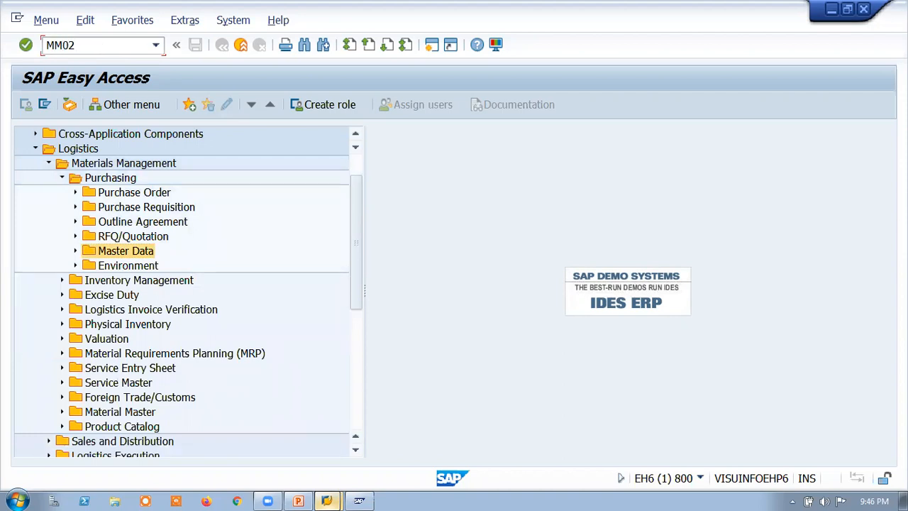
key(Return)
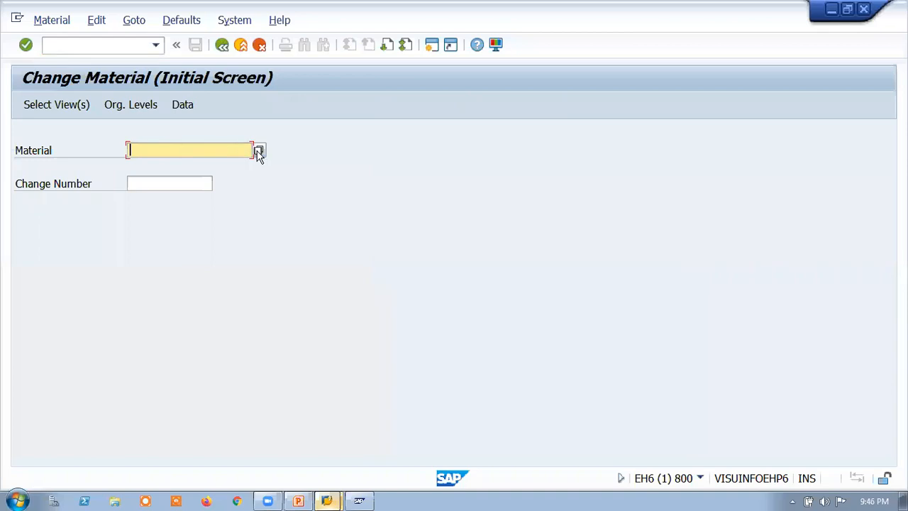
click(258, 151)
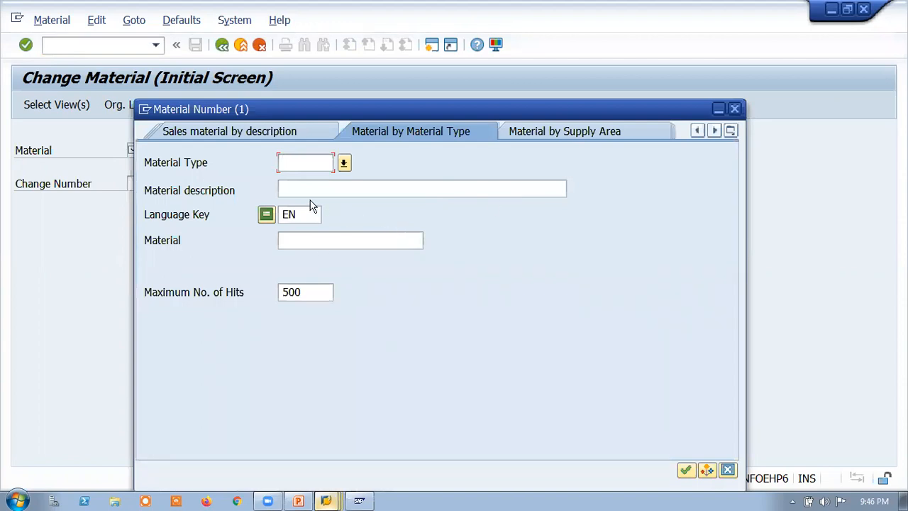
click(344, 162)
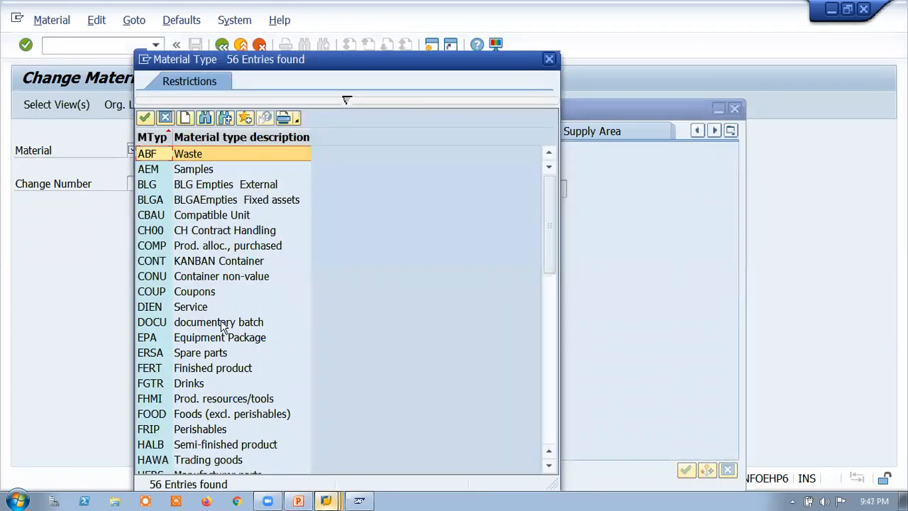
scroll(238, 398, down, 6)
scroll(237, 399, down, 7)
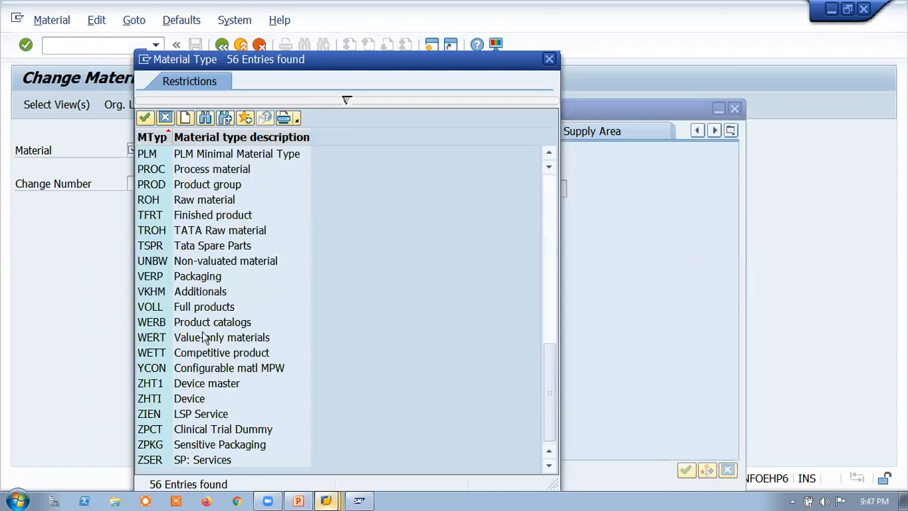
double_click(224, 230)
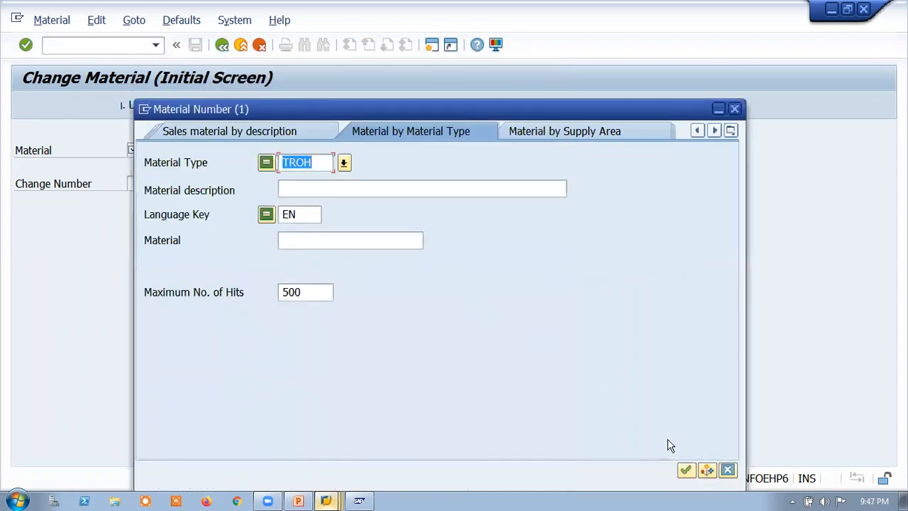
click(685, 470)
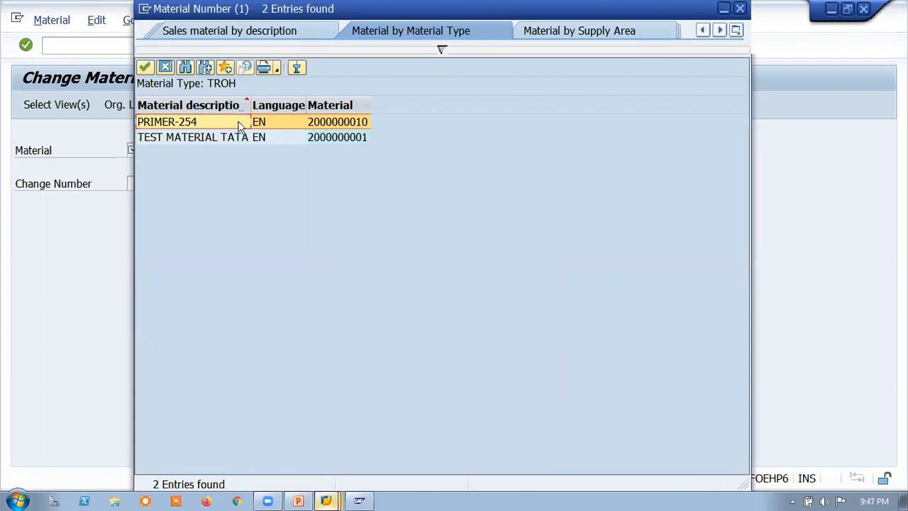
double_click(198, 122)
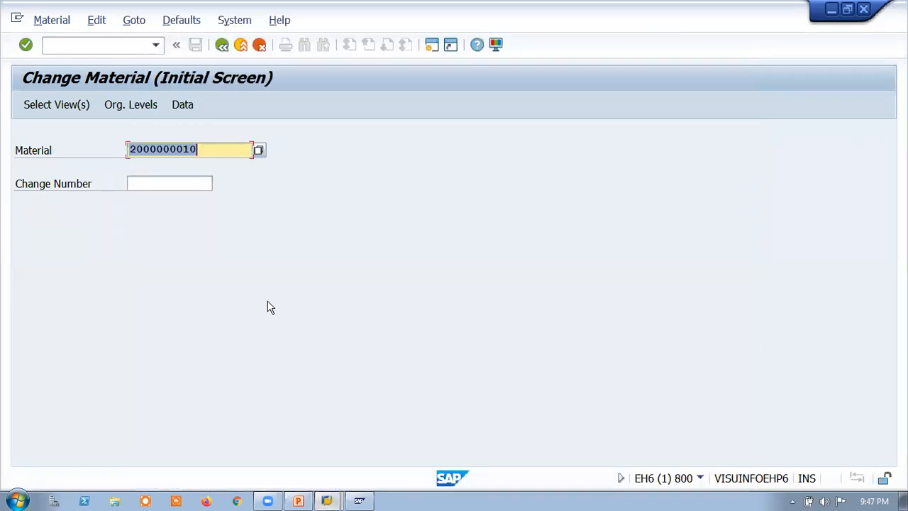
key(Return)
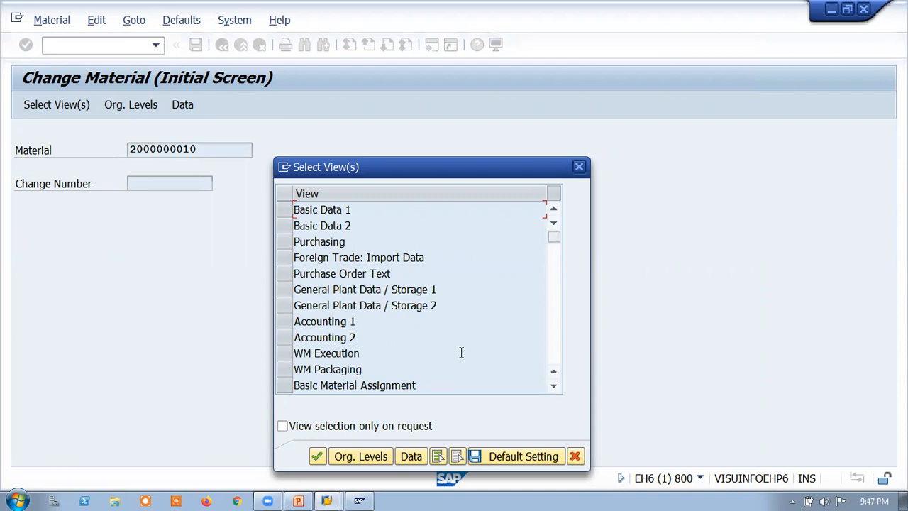
click(288, 242)
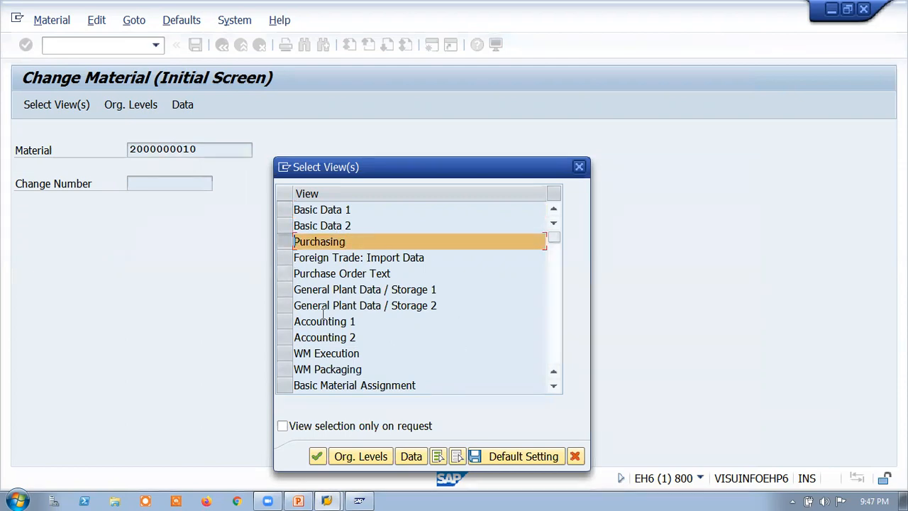
click(321, 455)
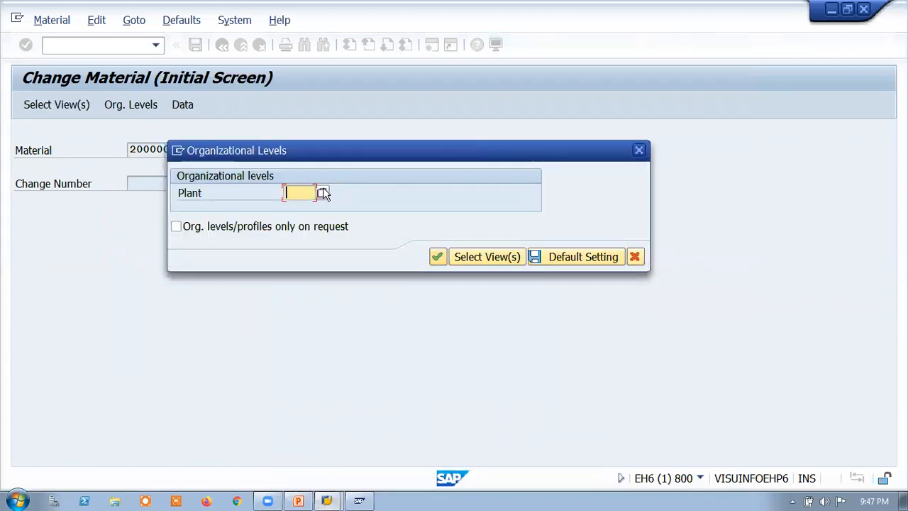
click(295, 206)
key(Return)
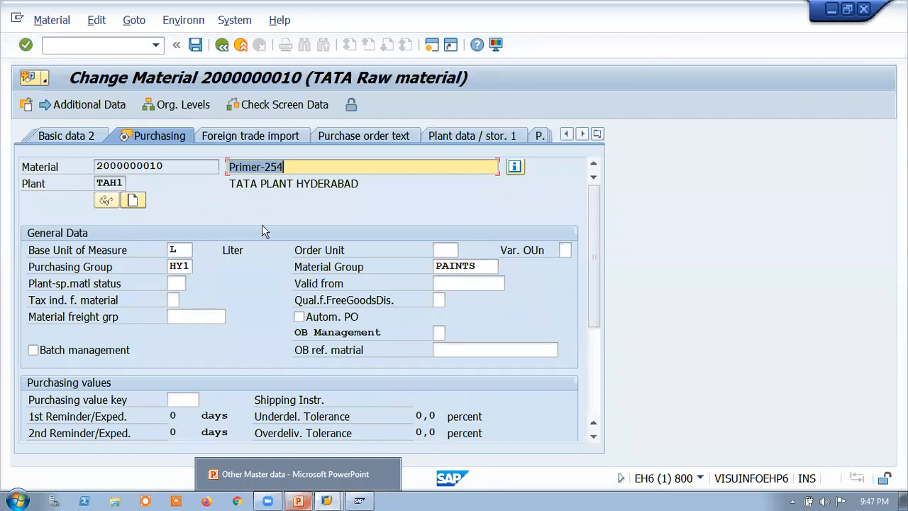
Step: Activate the Source list indicator under Other data / manufacturer data and save the material
drag(593, 257, 594, 364)
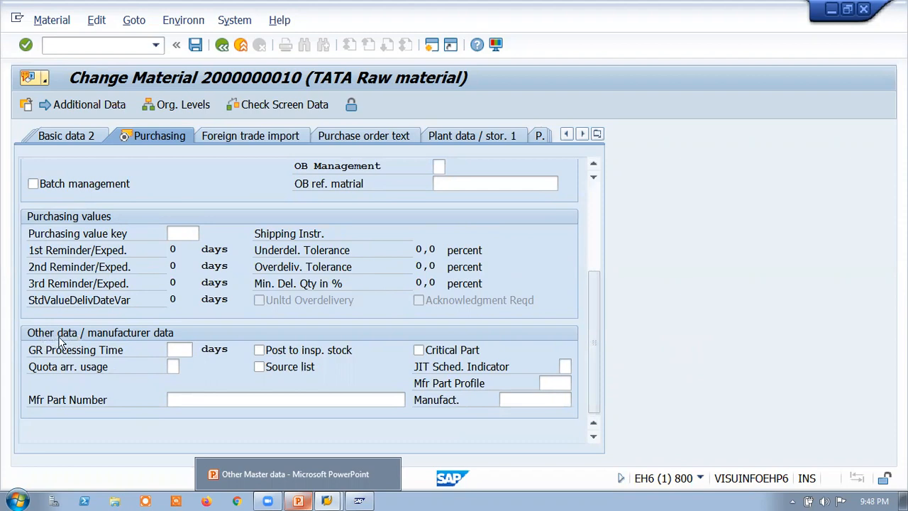
click(187, 350)
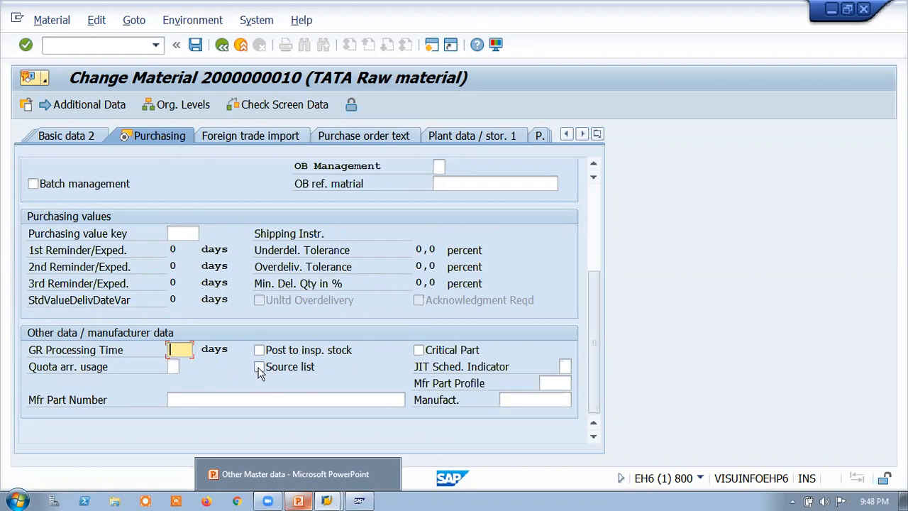
click(260, 368)
click(259, 367)
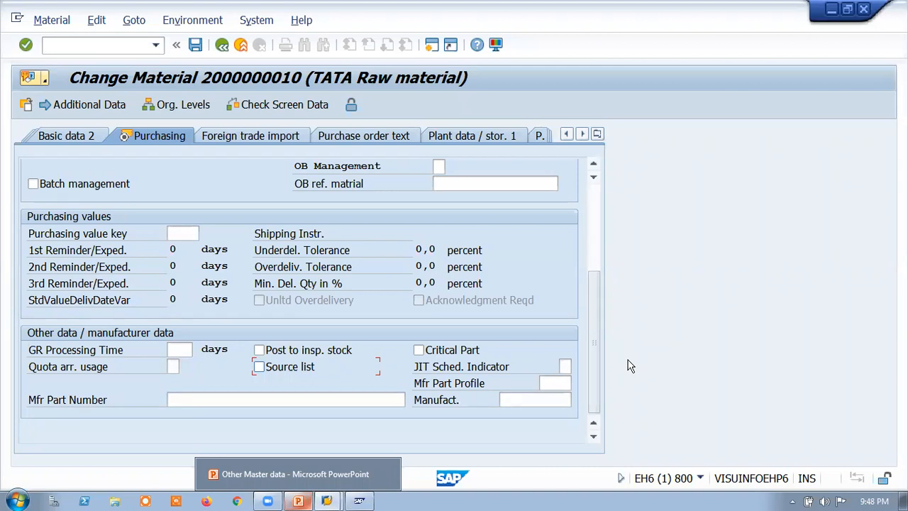
click(259, 367)
key(ctrl+s)
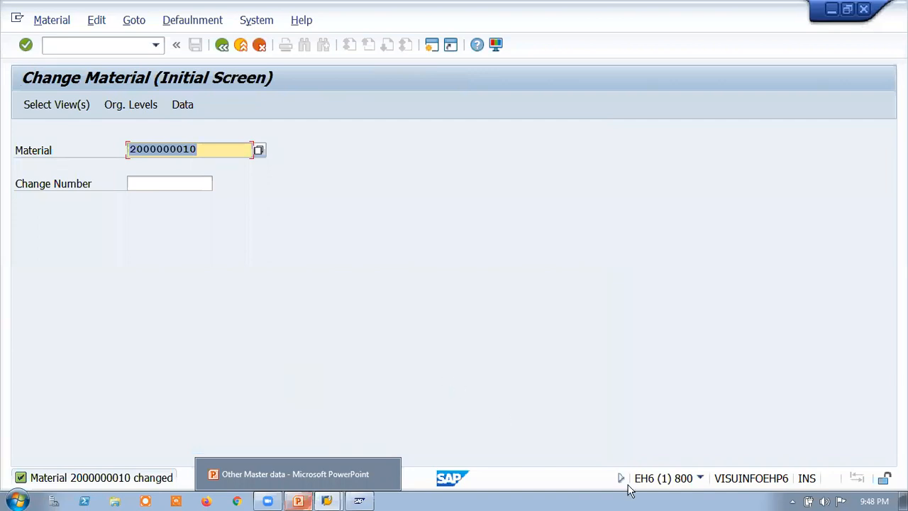
Step: Check the current transaction code in the system information, return to SAP Easy Access and collapse the Materials Management folder
click(699, 480)
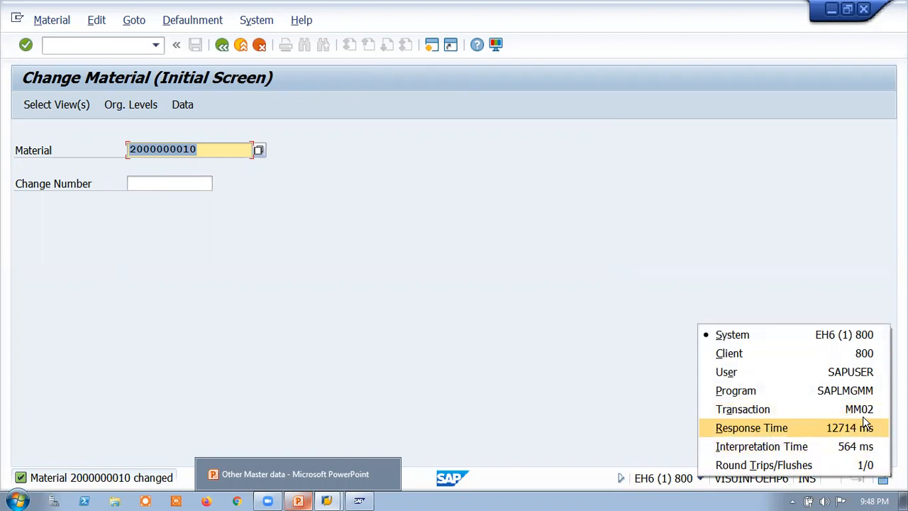
click(290, 242)
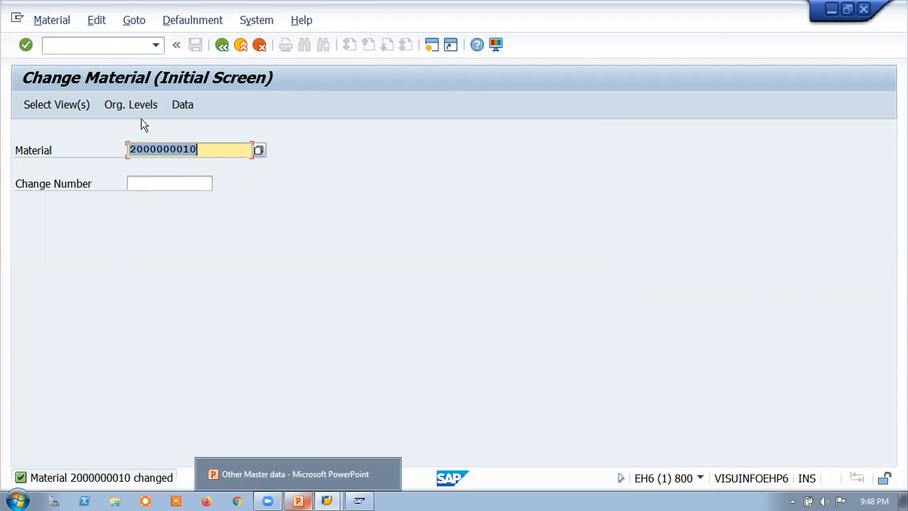
click(220, 46)
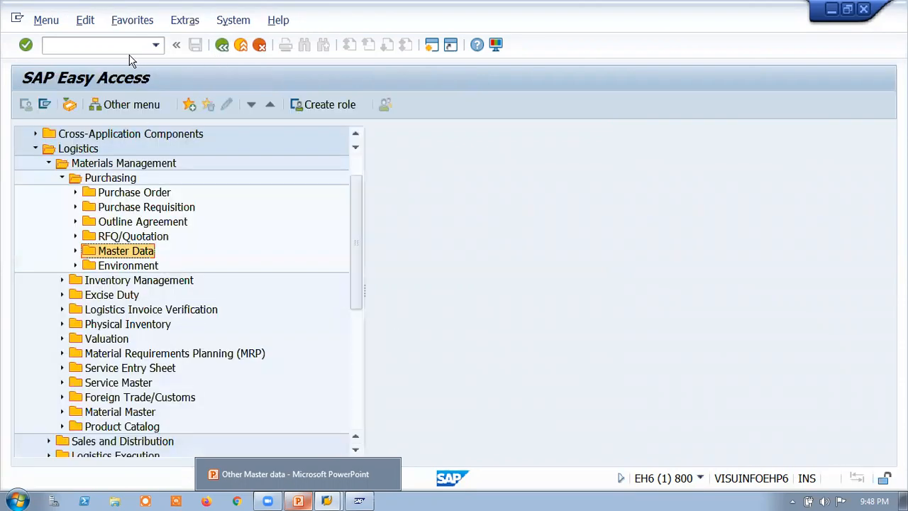
click(46, 164)
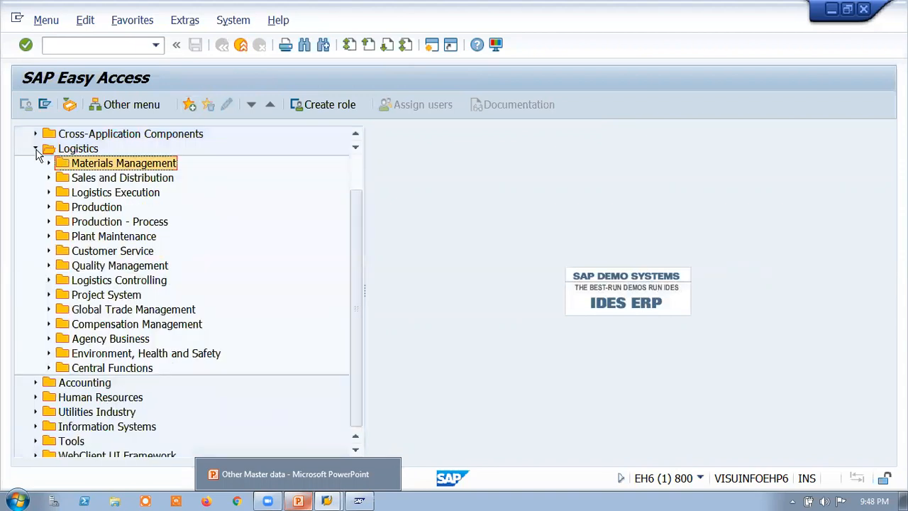
Step: Collapse the Logistics folder and start transaction ME01 to maintain a source list
click(36, 149)
click(80, 43)
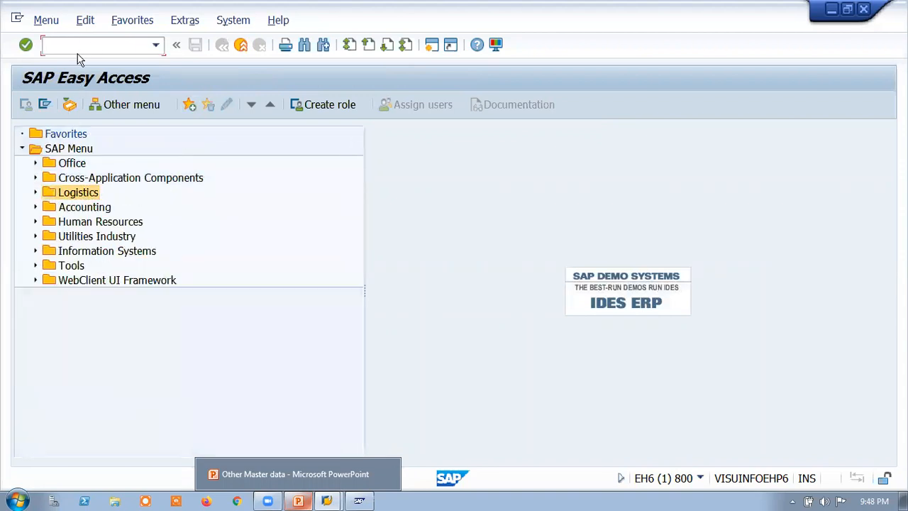
text(ME01)
key(Return)
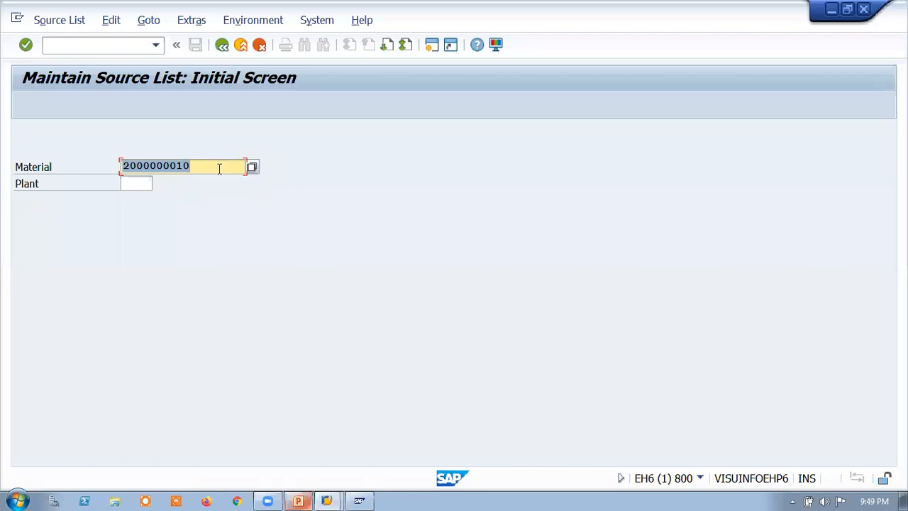
click(138, 184)
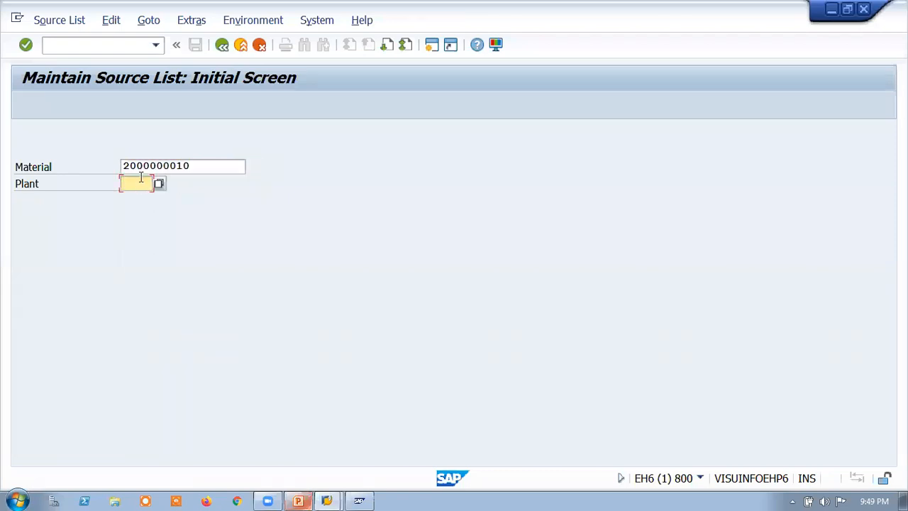
text(T)
key(Return)
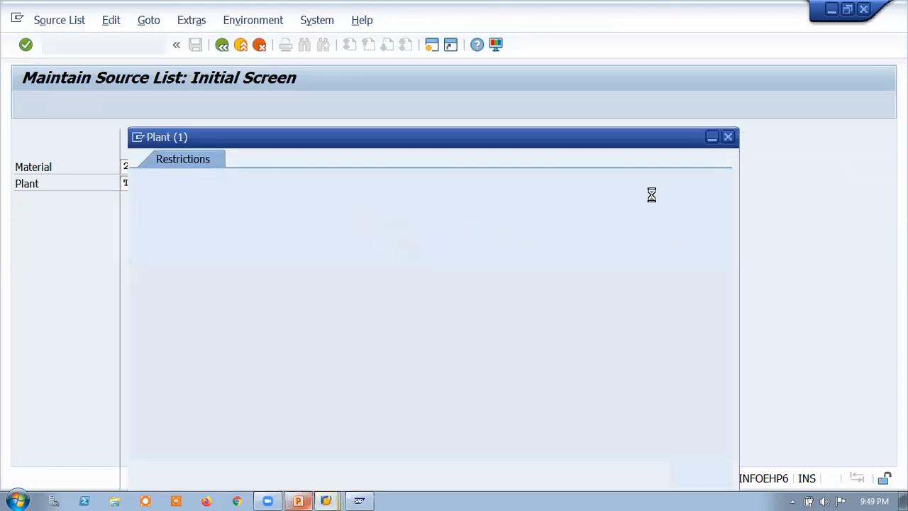
click(727, 136)
text(TAH1)
key(Return)
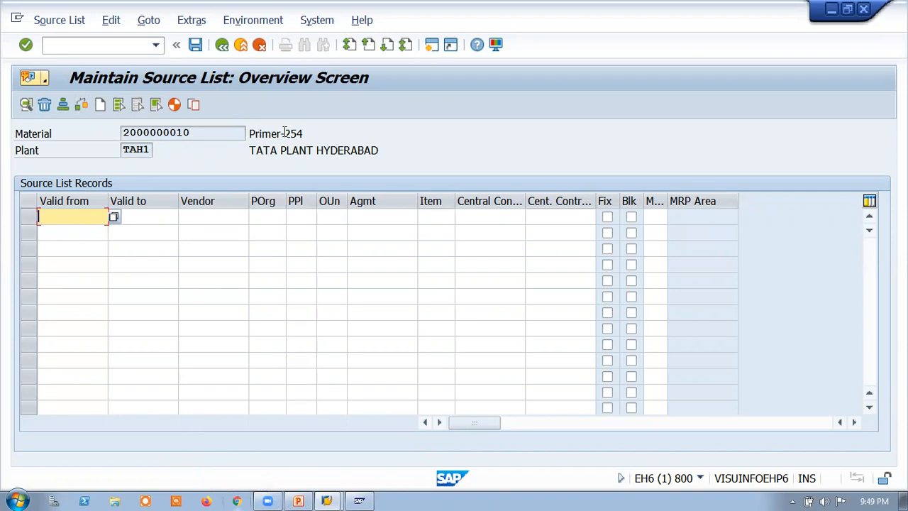
drag(305, 132, 247, 133)
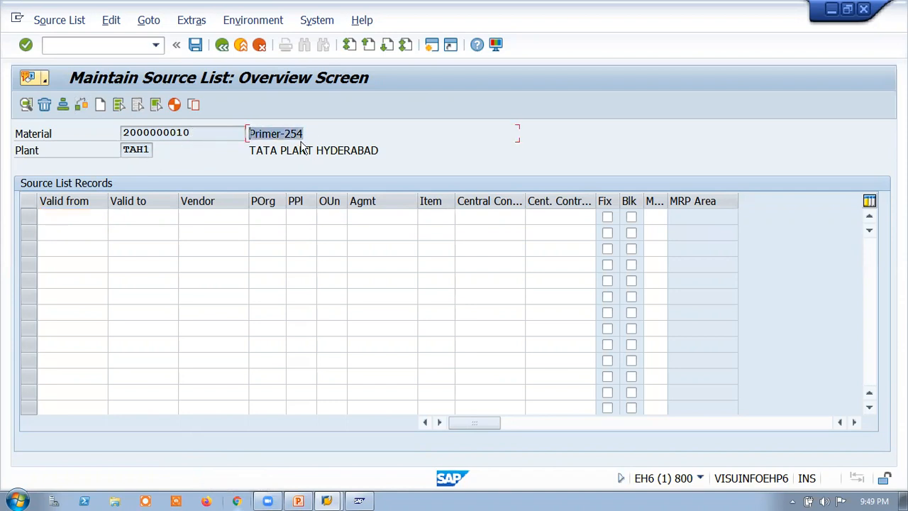
drag(385, 149, 264, 158)
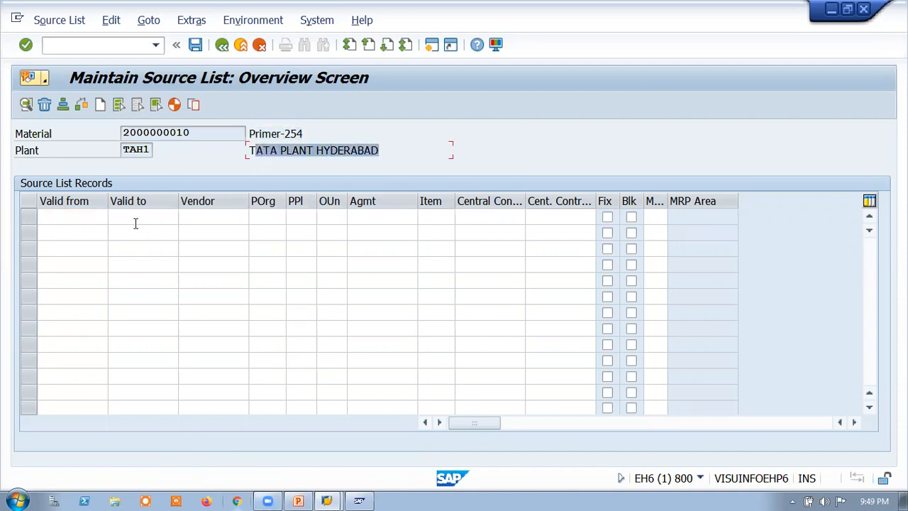
Step: Set the first source list record's validity from 21.10.2021 to 21.11.2021
click(76, 217)
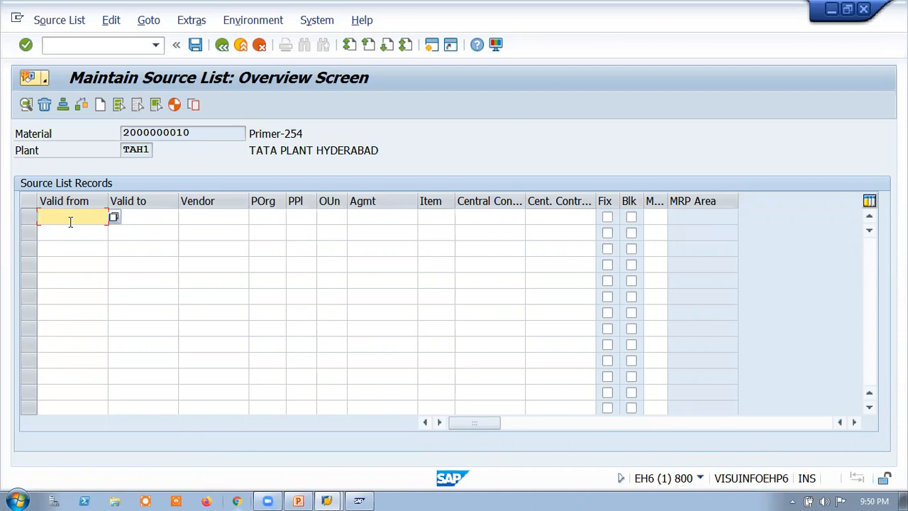
click(204, 218)
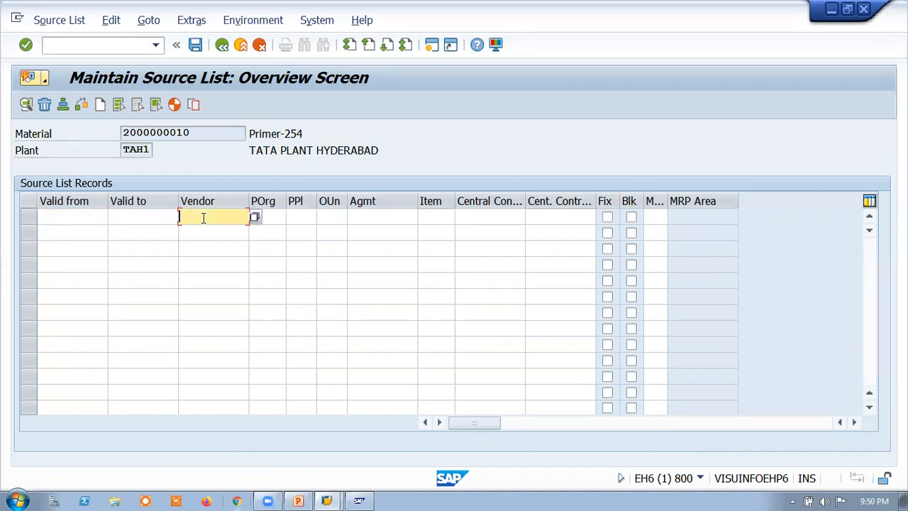
click(68, 219)
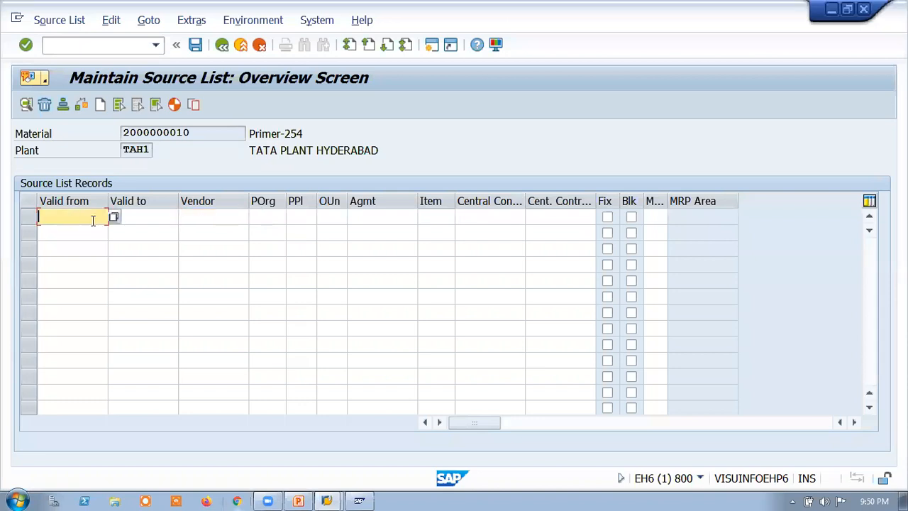
click(117, 219)
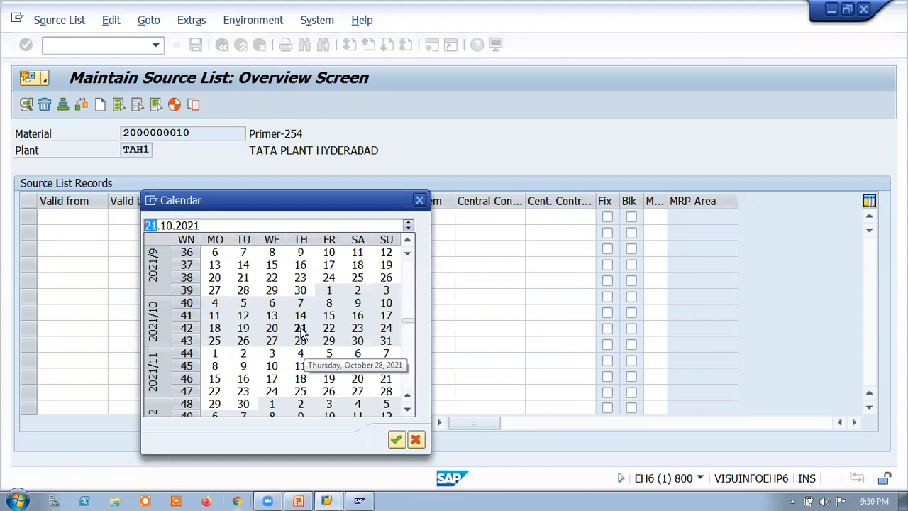
double_click(301, 328)
click(183, 219)
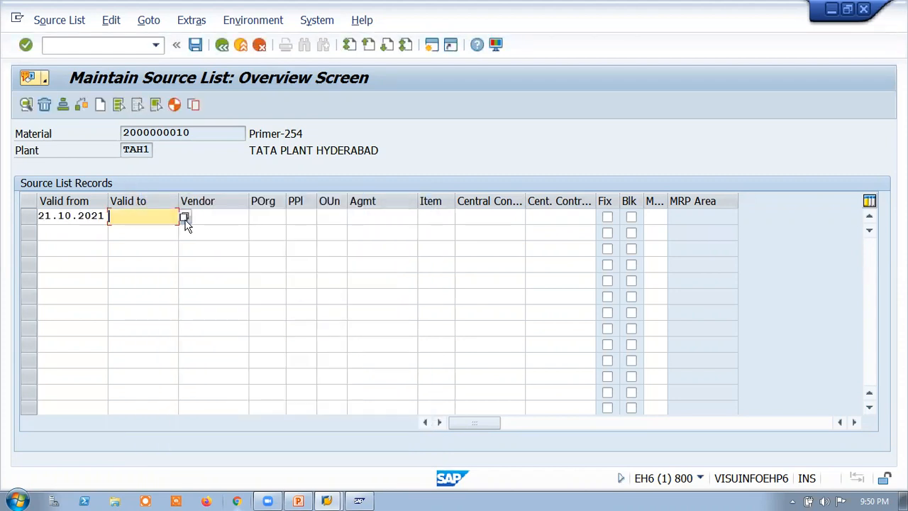
key(F4)
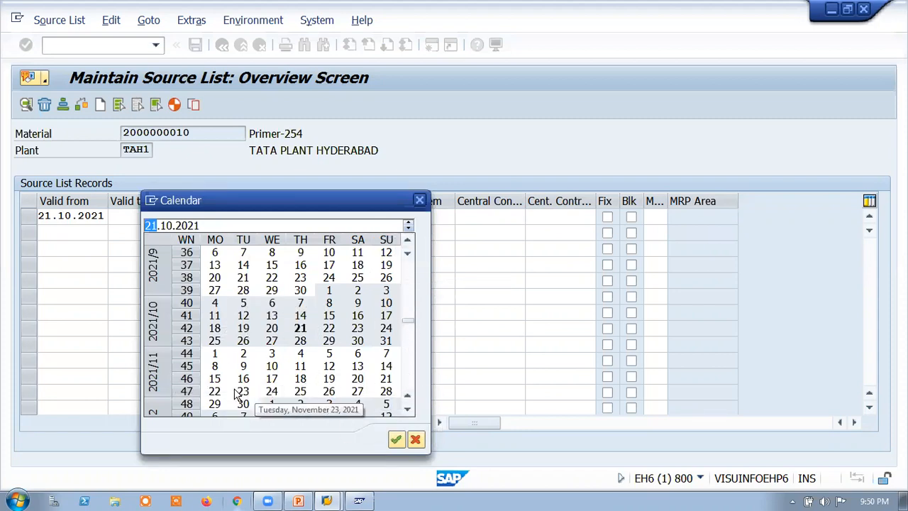
double_click(386, 379)
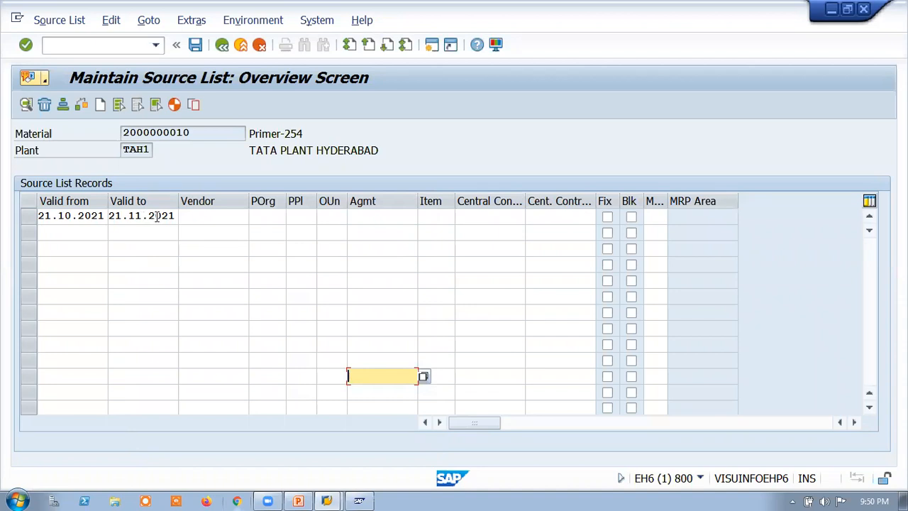
Step: Search for purchasing vendors in the city HYDERABAD for the first record, and close the results without choosing one
click(205, 216)
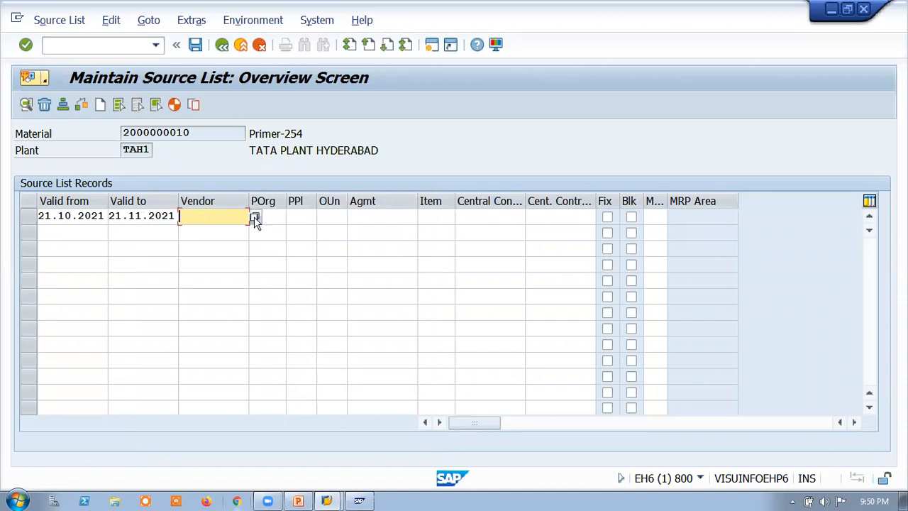
key(F4)
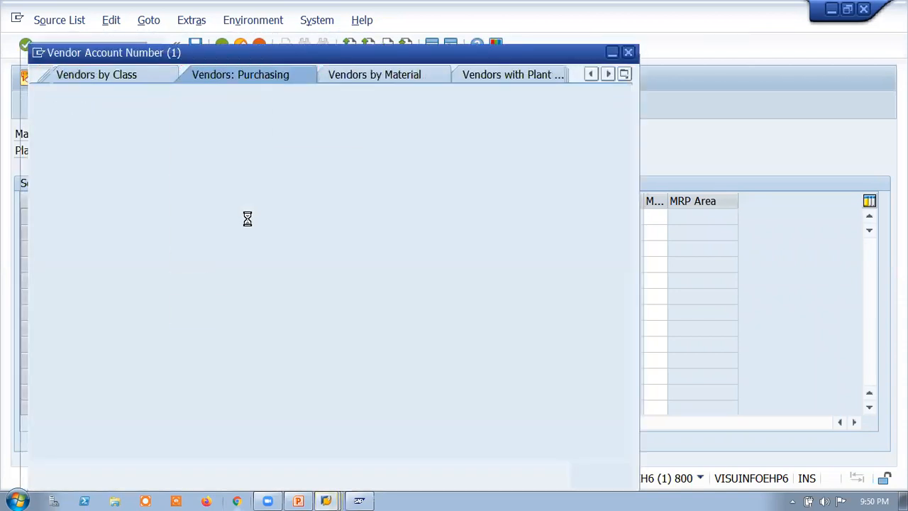
click(192, 159)
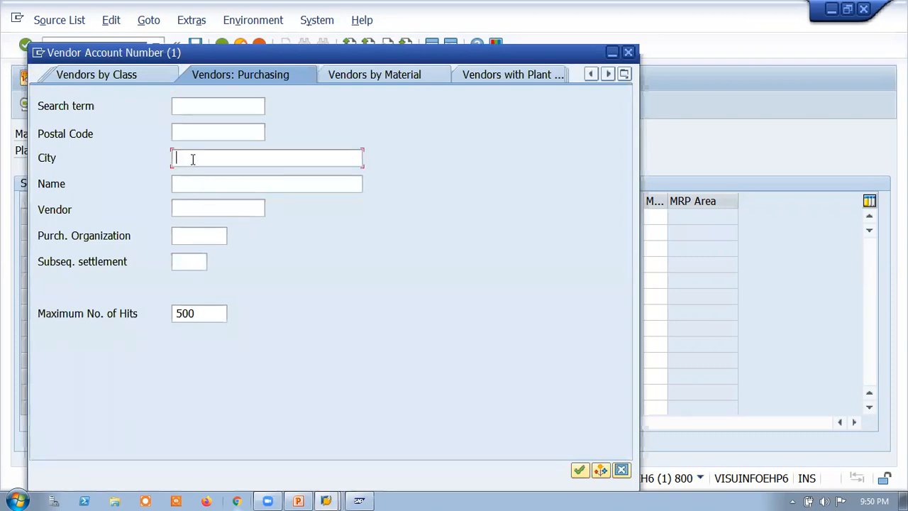
text(HYDERABAD)
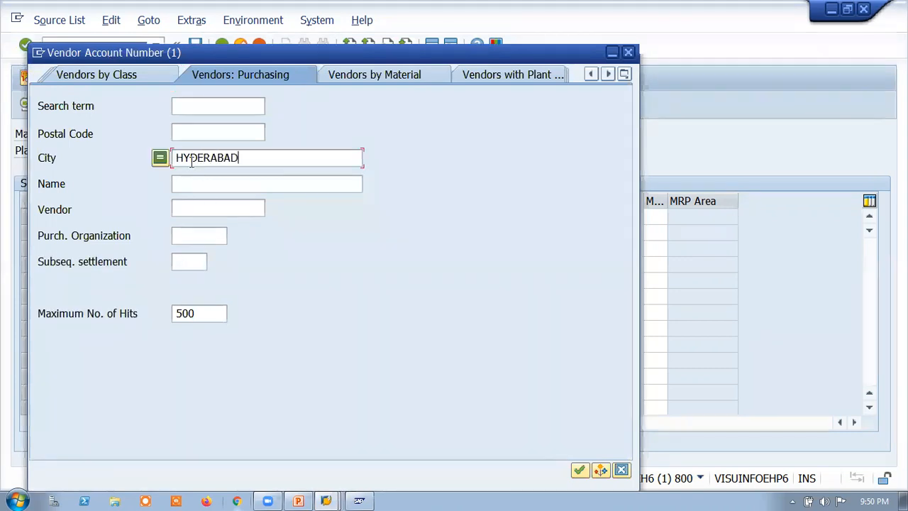
key(Return)
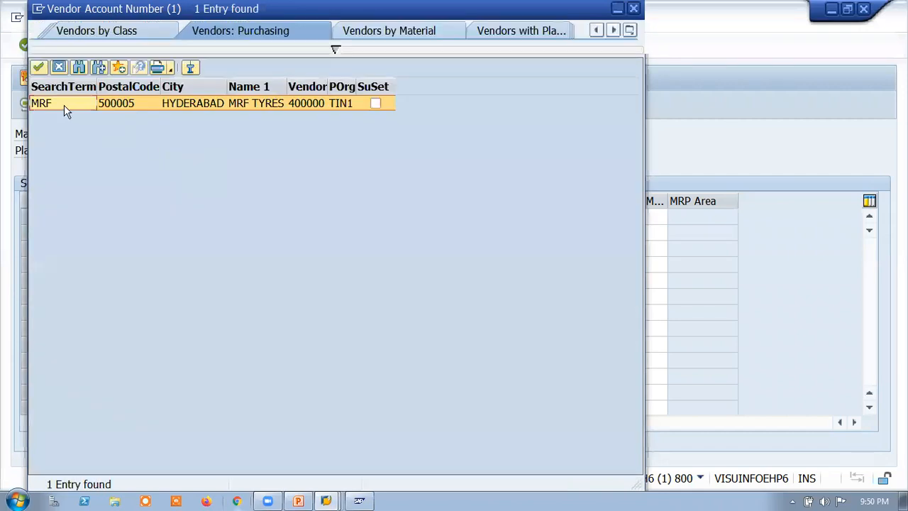
drag(92, 10, 171, 115)
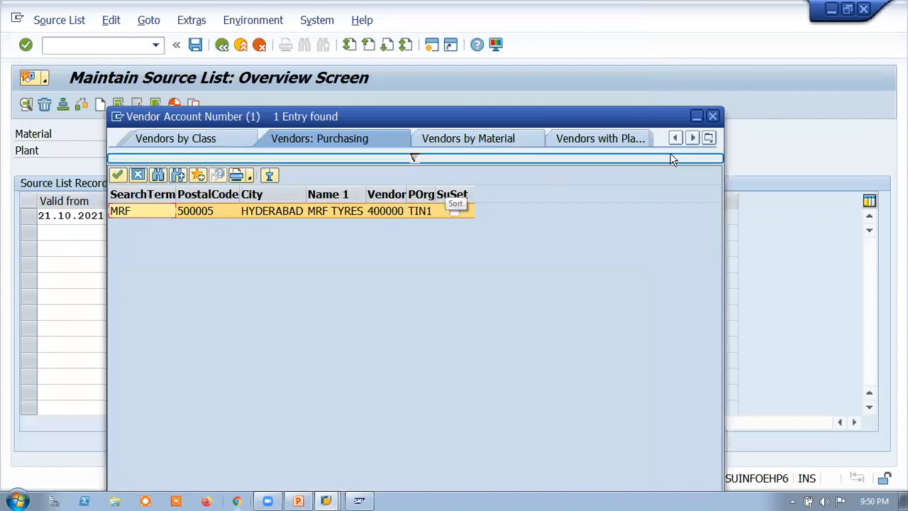
click(713, 117)
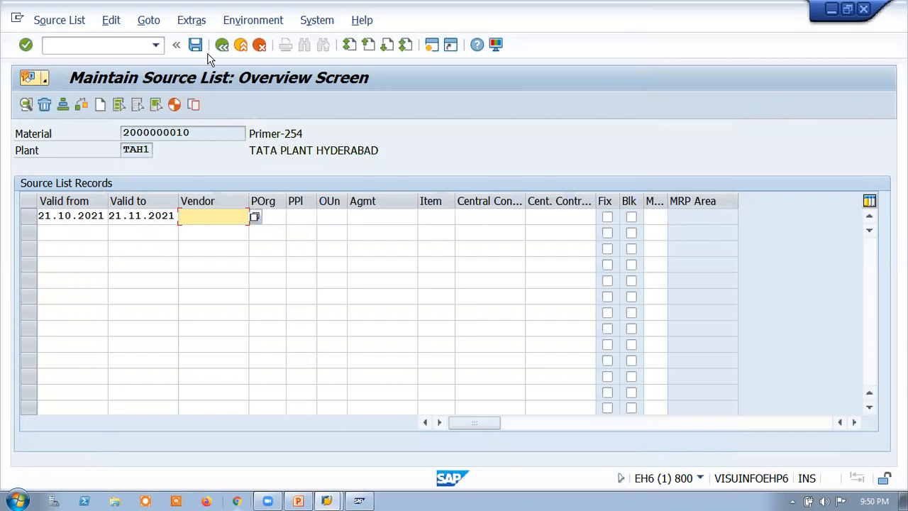
Step: Leave the Primer-254 source list without saving and return to the initial screen of source list maintenance
click(212, 53)
click(241, 45)
click(88, 49)
text(ME01)
key(Return)
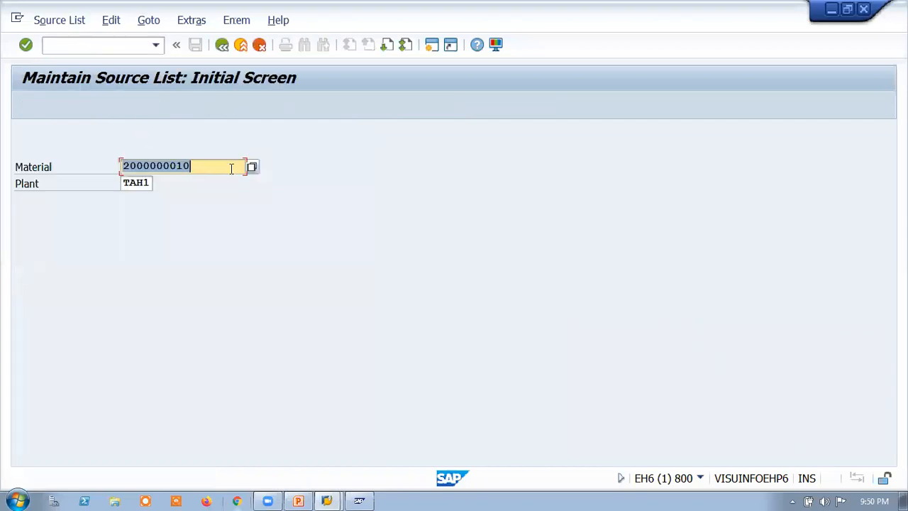
Step: Clear the material number and search for a material with the description TYRE
key(BackSpace)
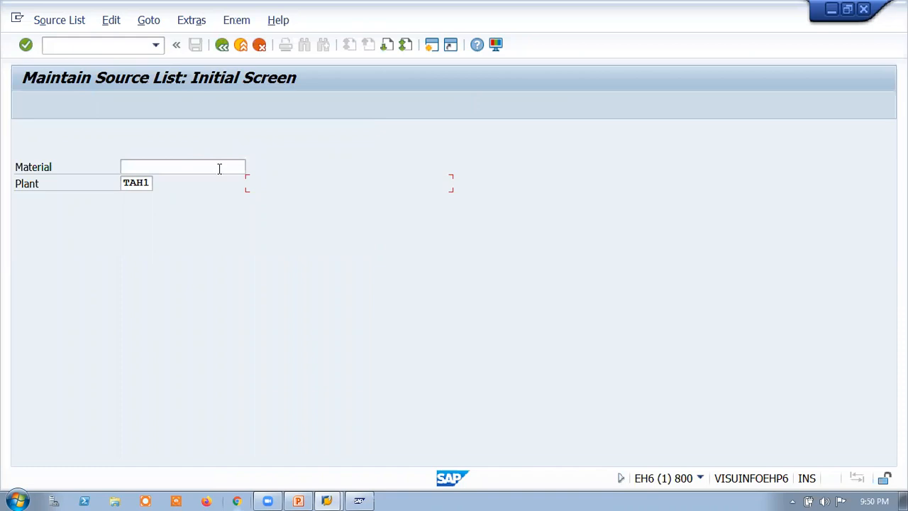
click(219, 168)
click(252, 168)
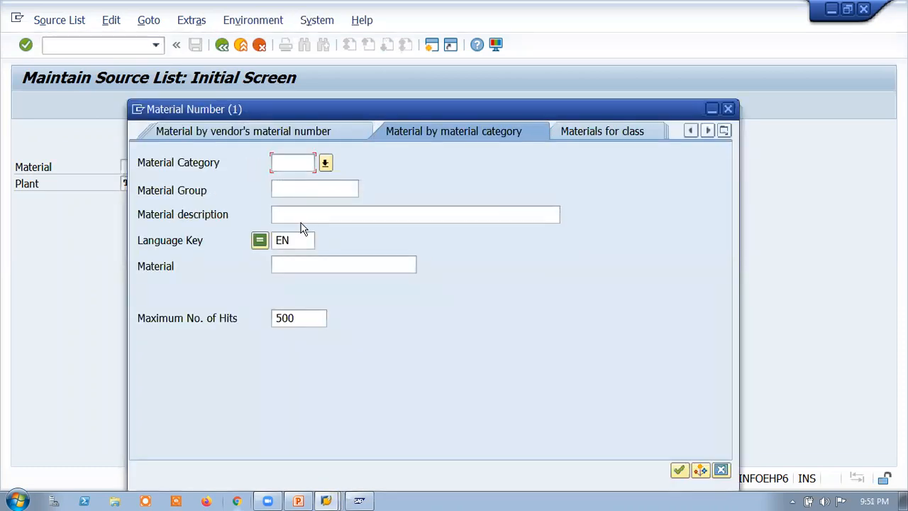
click(295, 216)
text(TYRE)
key(Return)
click(343, 215)
key(BackSpace)
key(Return)
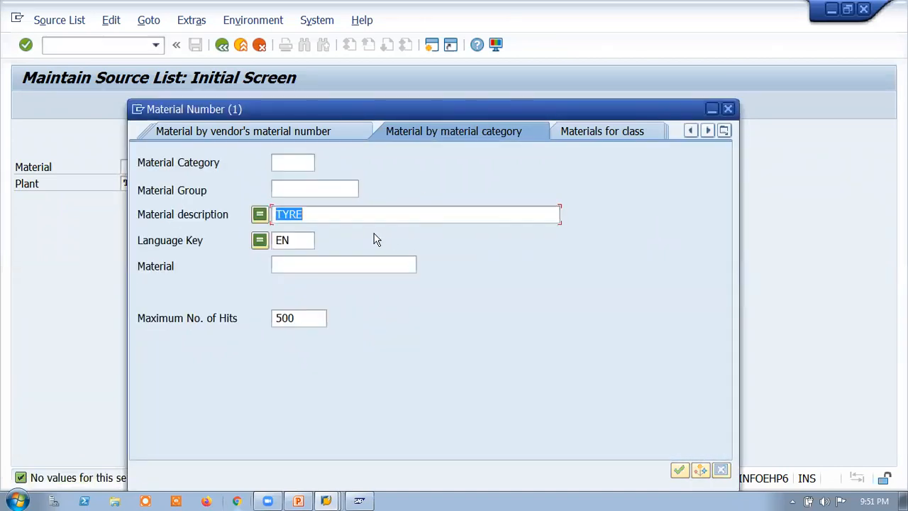
click(324, 215)
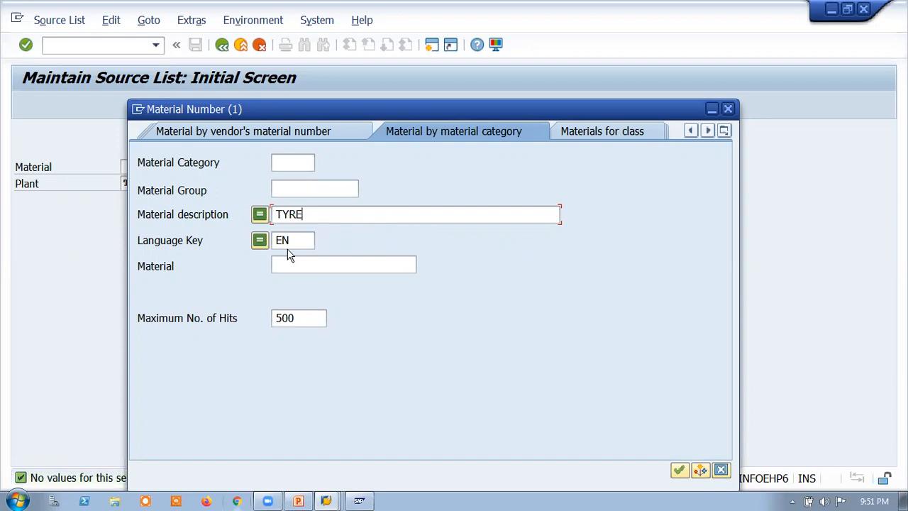
text(*)
key(Return)
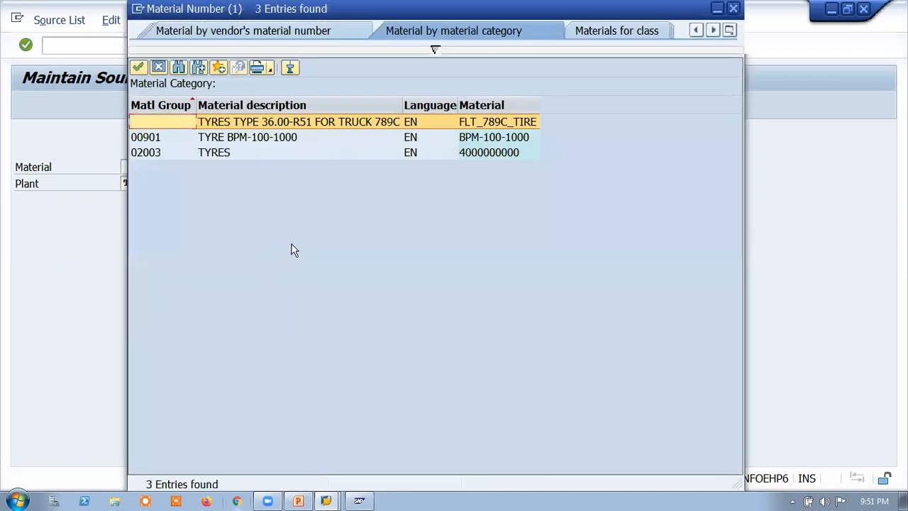
double_click(475, 155)
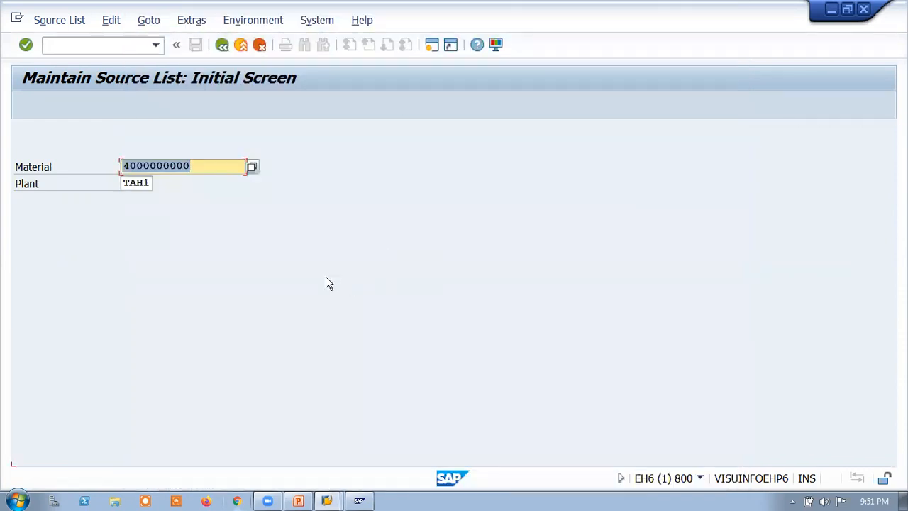
key(Return)
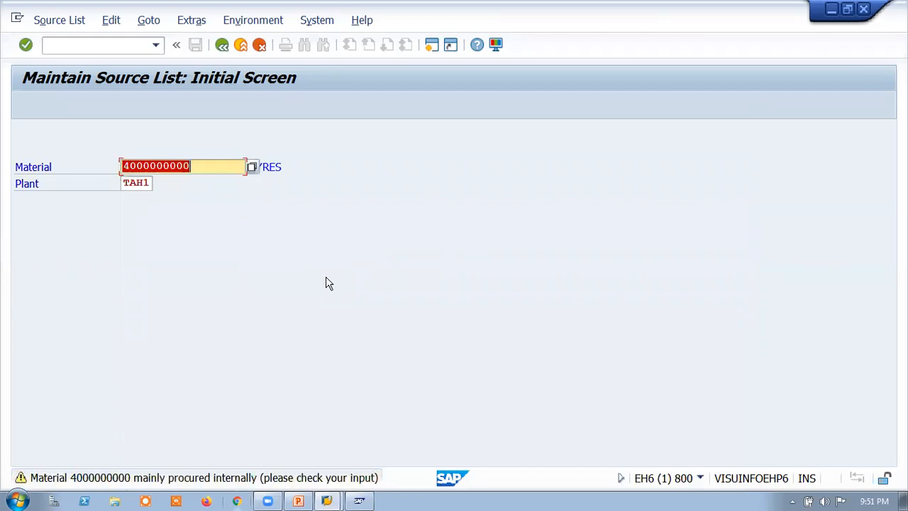
key(Return)
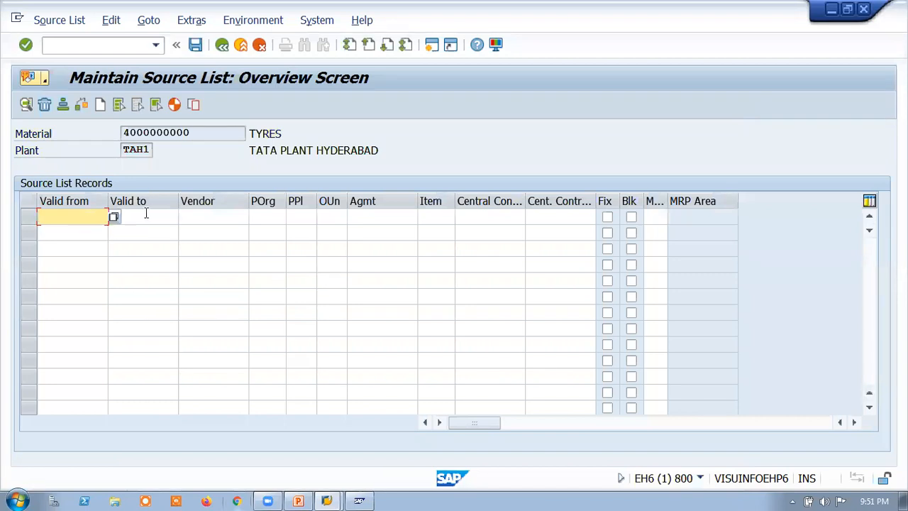
Step: Set the first TYRES source list record's validity from 21.10.2021 to 25.11.2021 and go to its vendor entry
click(113, 216)
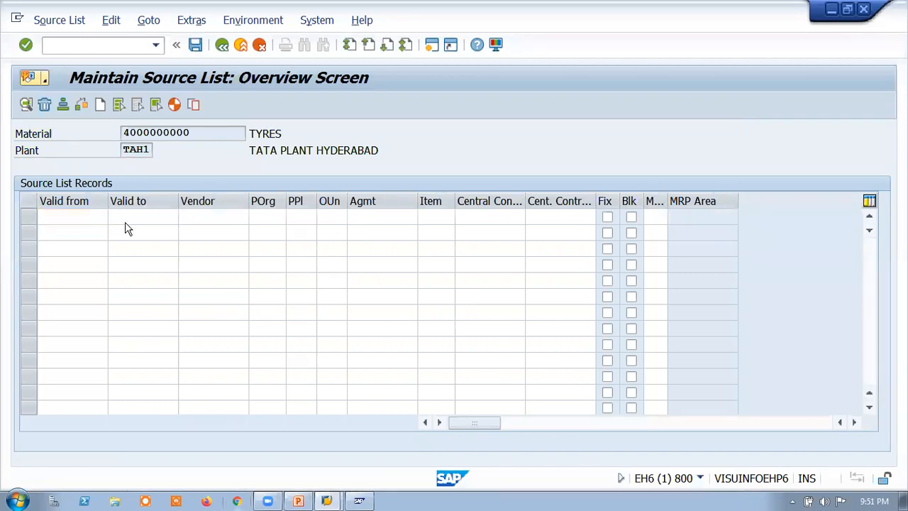
double_click(300, 330)
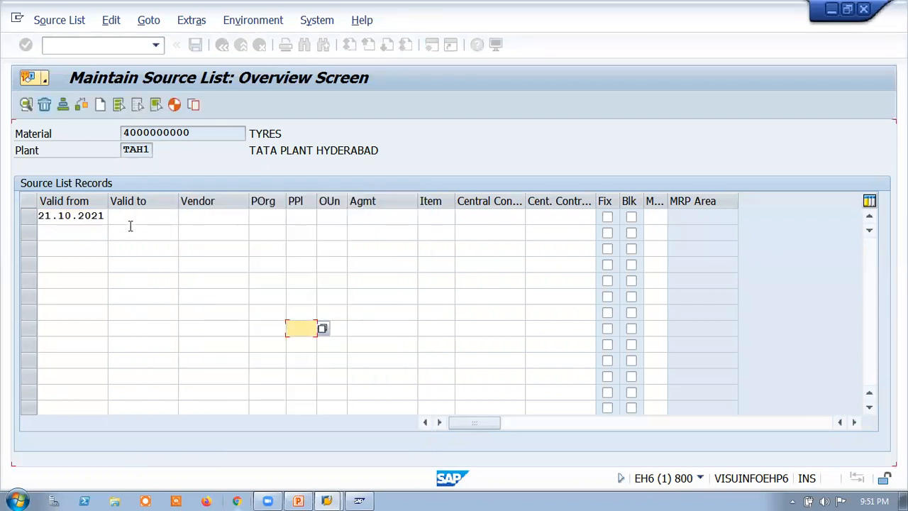
click(173, 221)
click(185, 218)
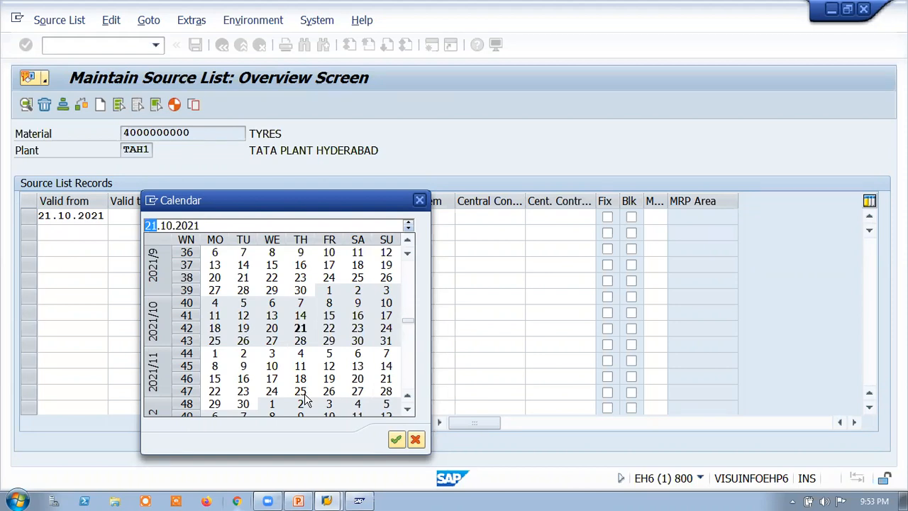
double_click(298, 393)
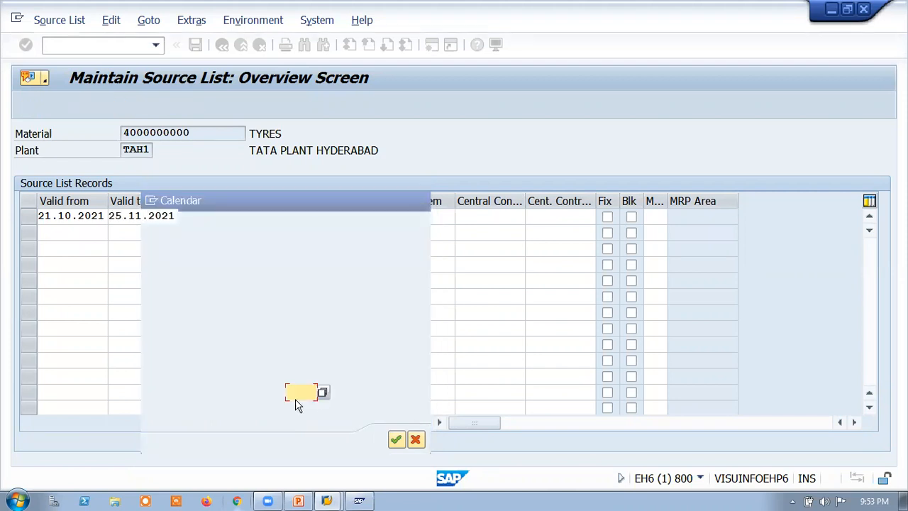
click(243, 216)
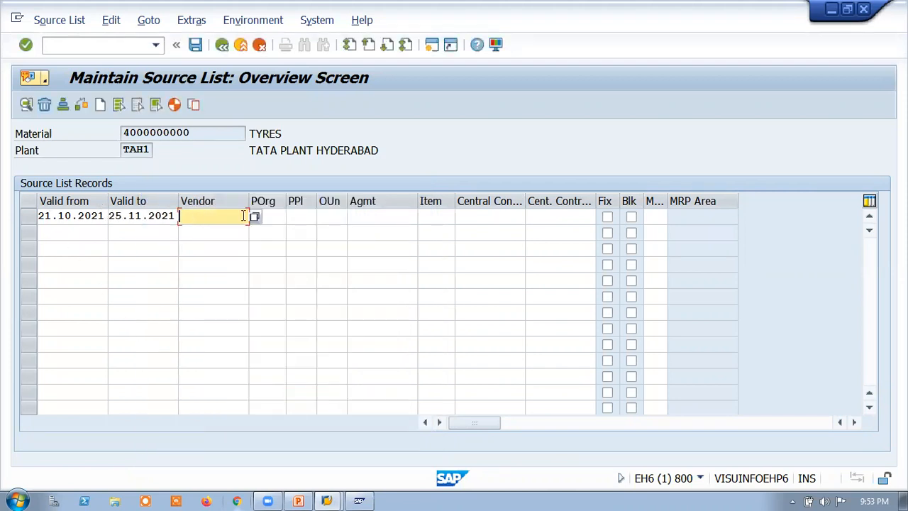
Step: Open the vendor search for the first TYRES source list record
click(255, 217)
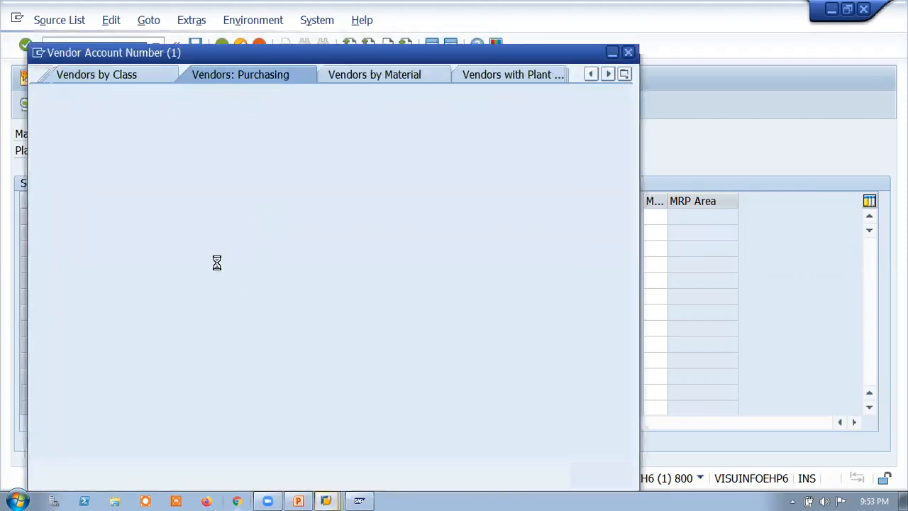
click(192, 154)
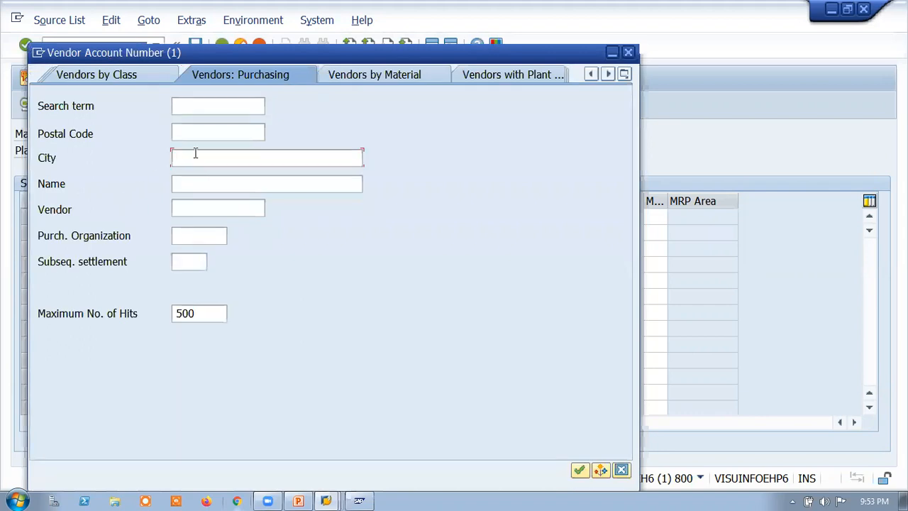
text(HYDERABAD)
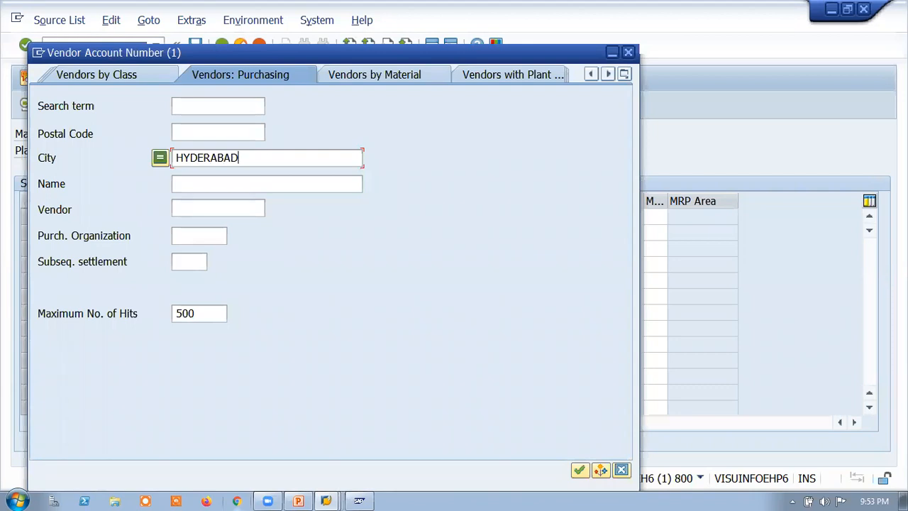
key(BackSpace)
key(BackSpace)
key(BackSpace)
key(BackSpace)
key(BackSpace)
key(BackSpace)
key(BackSpace)
key(BackSpace)
key(BackSpace)
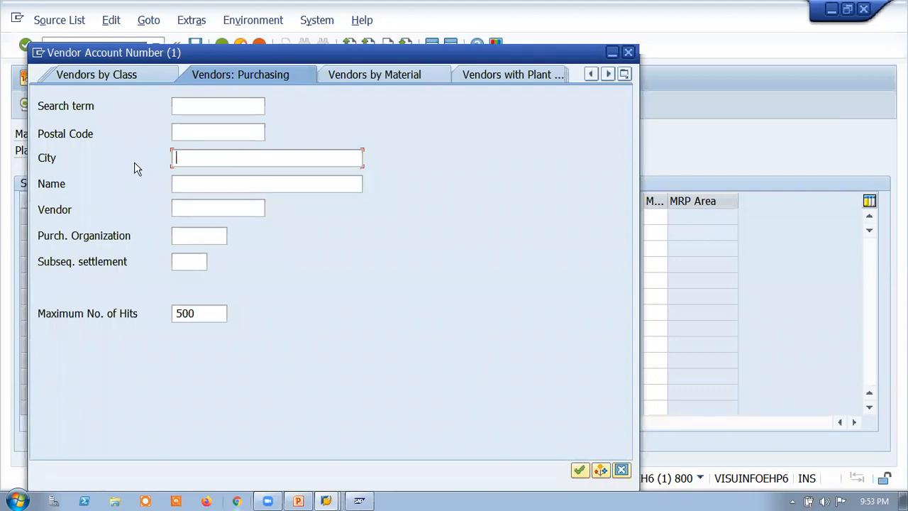
Step: Search for vendors of purchasing organization TIN1 and assign MRF TYRES to the first source list record
click(189, 237)
text(TI)
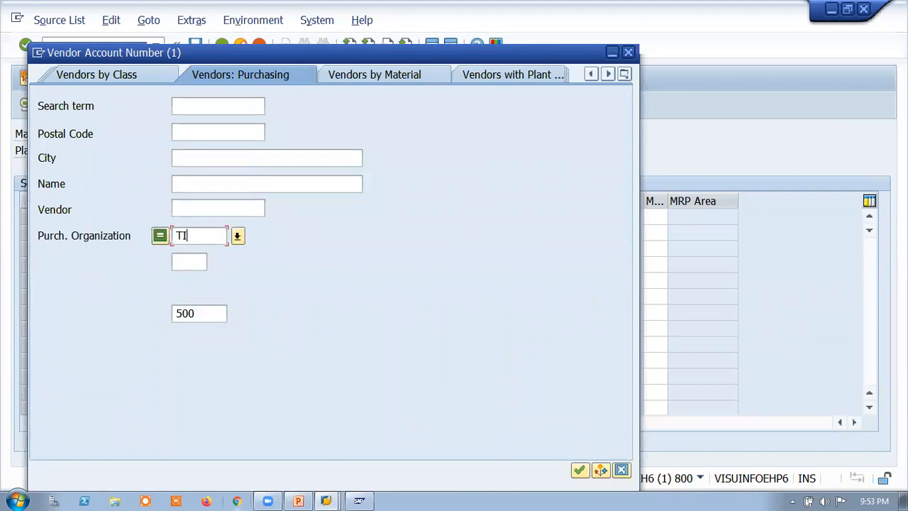
text(N1)
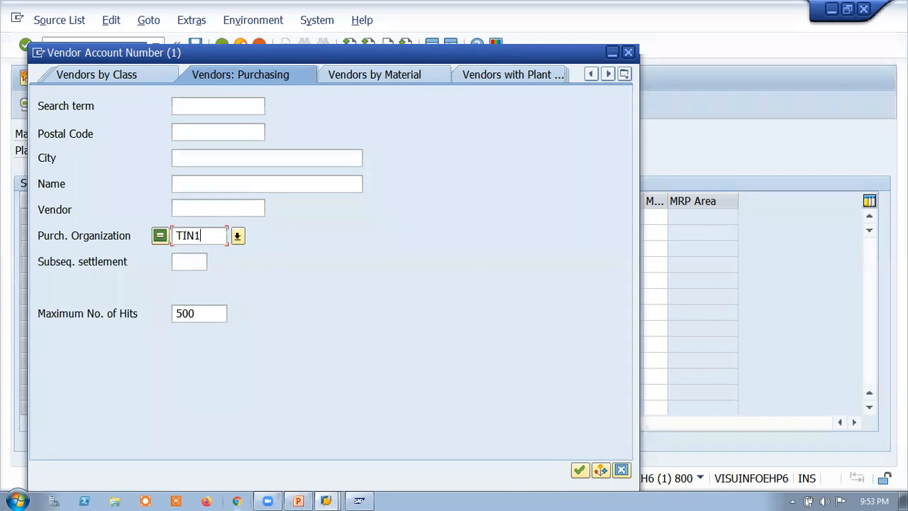
key(Return)
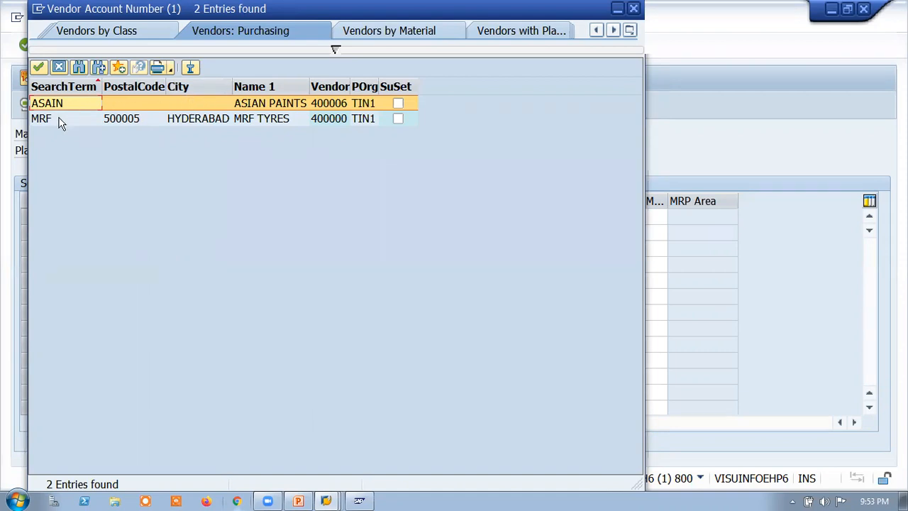
click(400, 118)
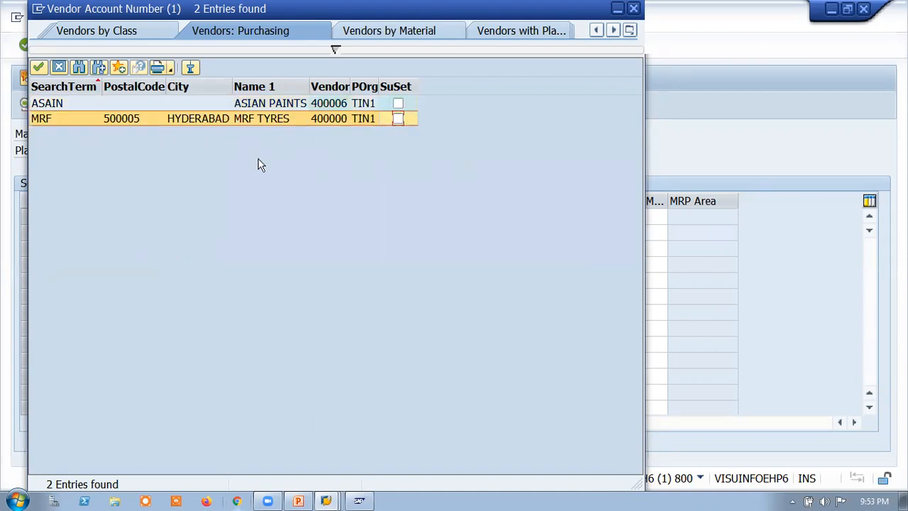
double_click(43, 119)
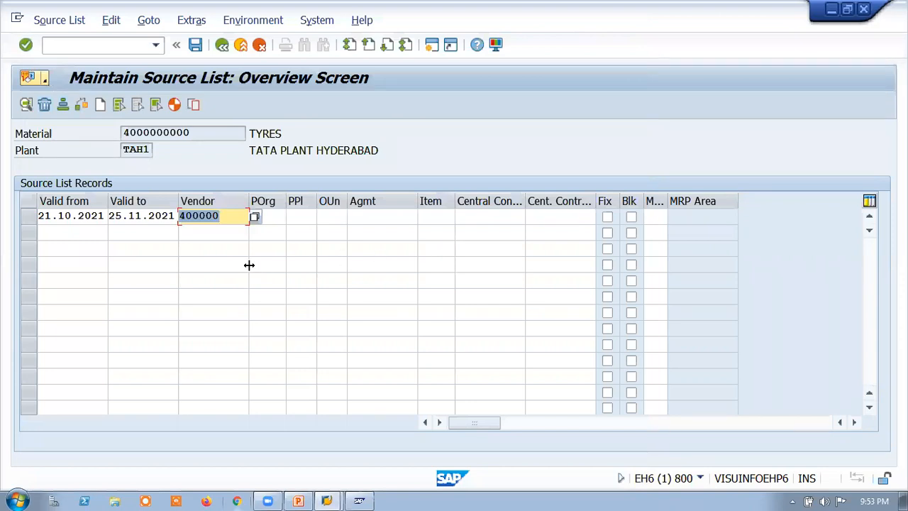
click(205, 234)
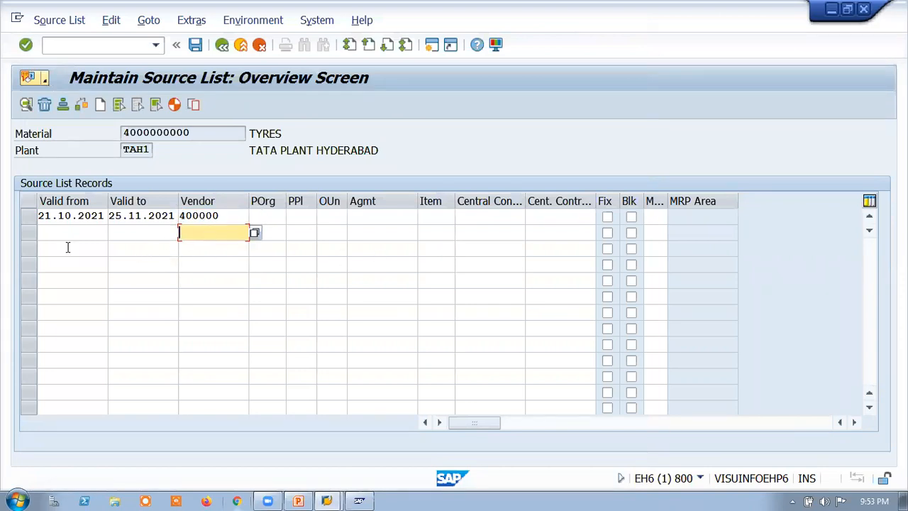
click(51, 232)
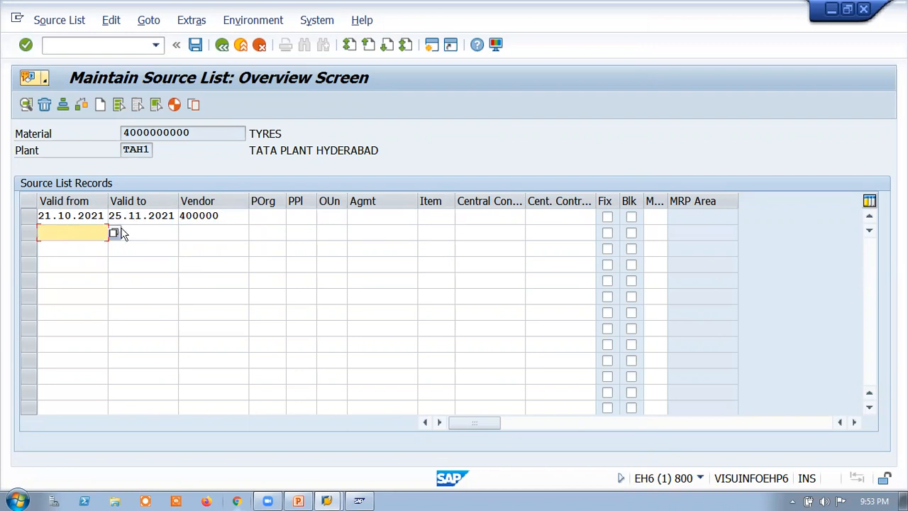
click(202, 227)
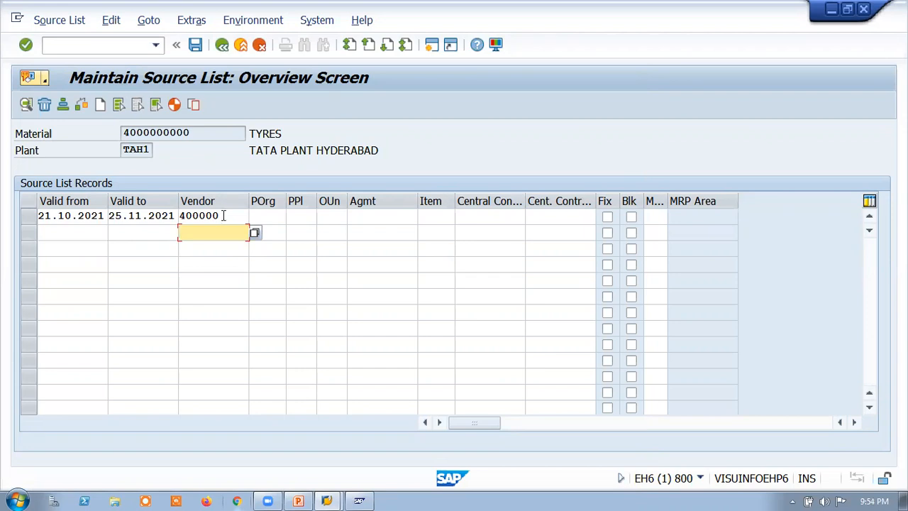
drag(202, 135, 122, 132)
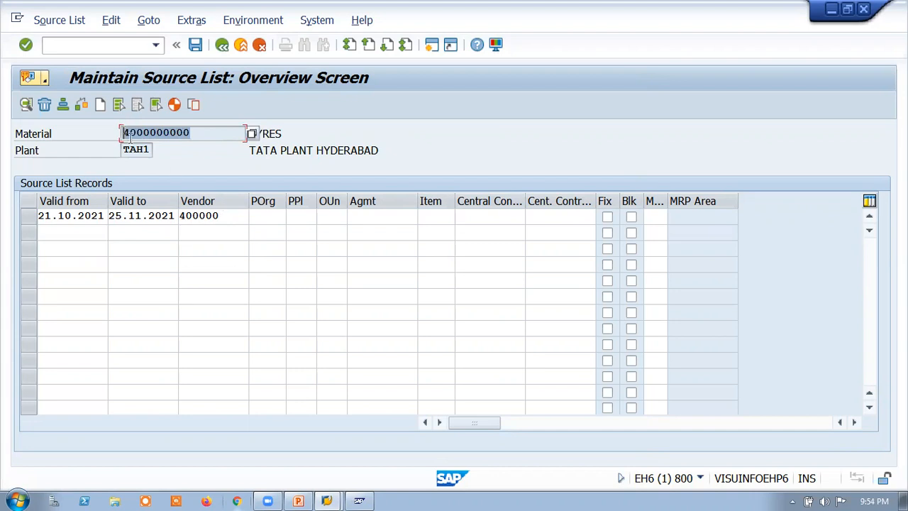
click(205, 235)
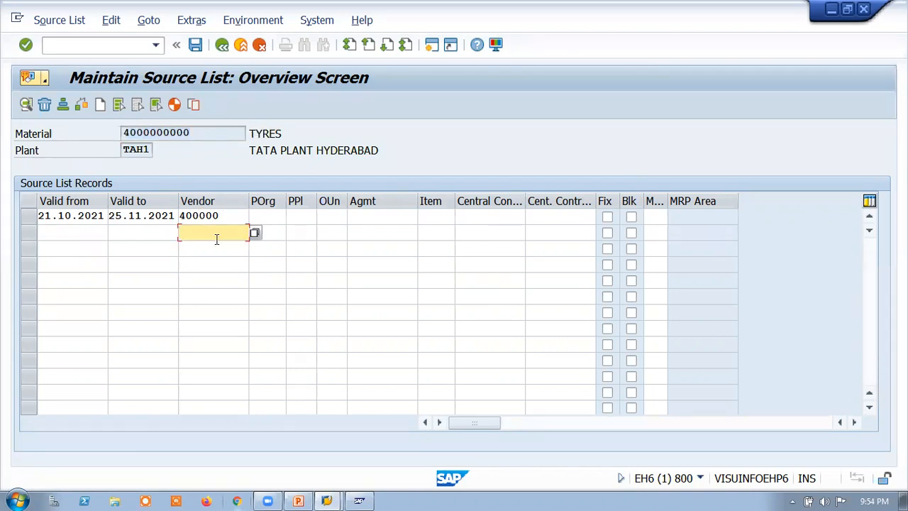
click(197, 133)
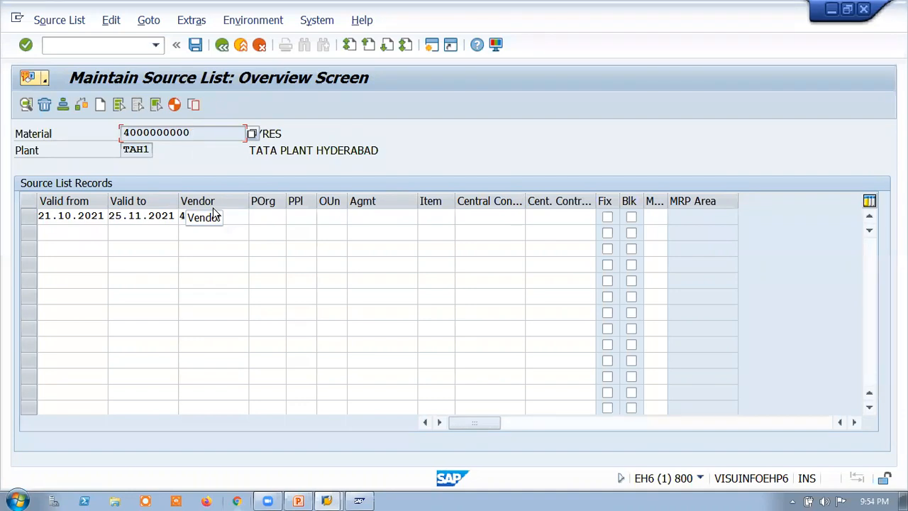
Step: Set the MRF TYRES record's purchasing organization to TIN1 and save the source list
click(199, 51)
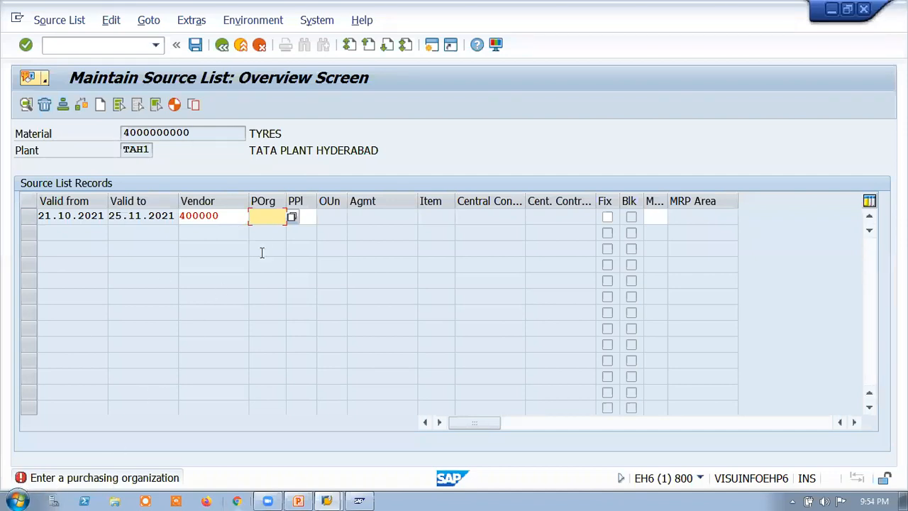
text(TIN1)
key(Return)
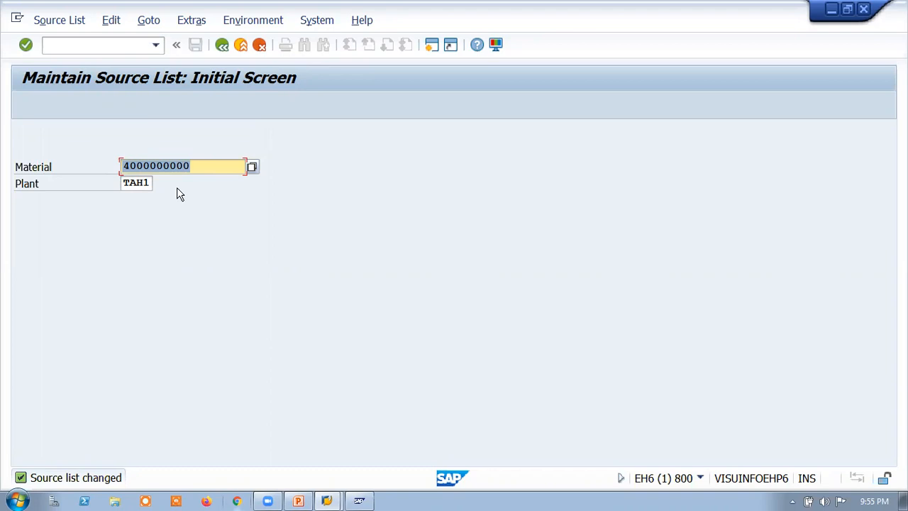
click(221, 45)
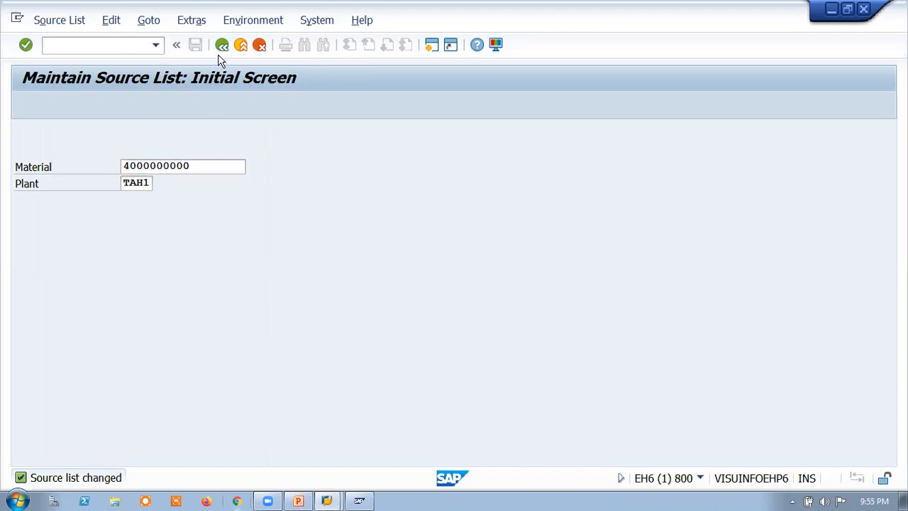
click(35, 193)
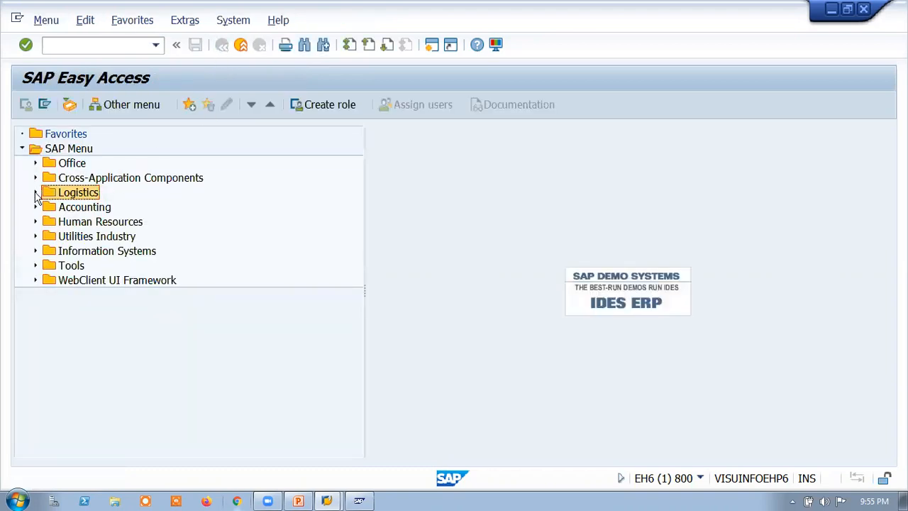
click(49, 206)
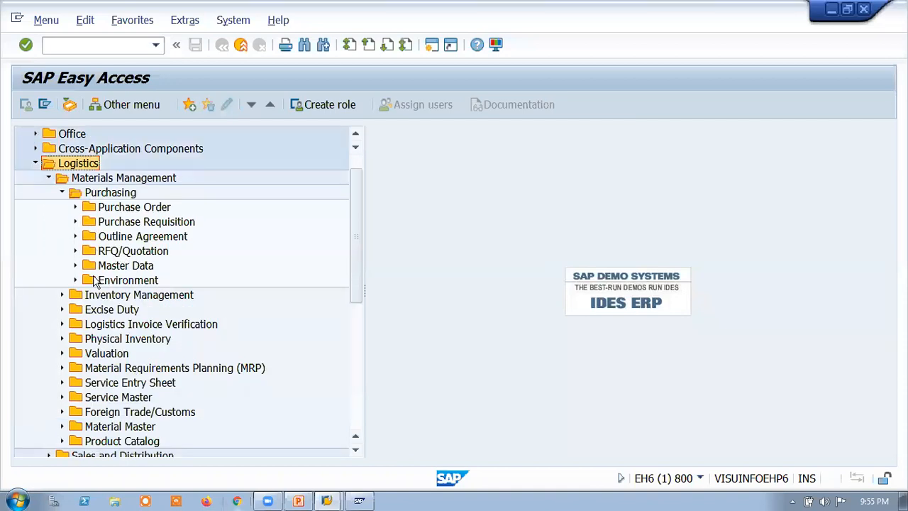
click(75, 266)
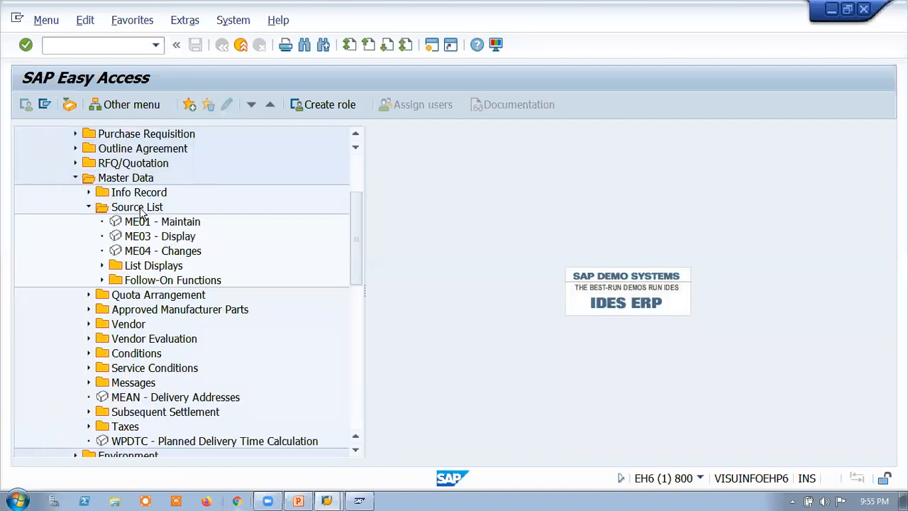
double_click(168, 242)
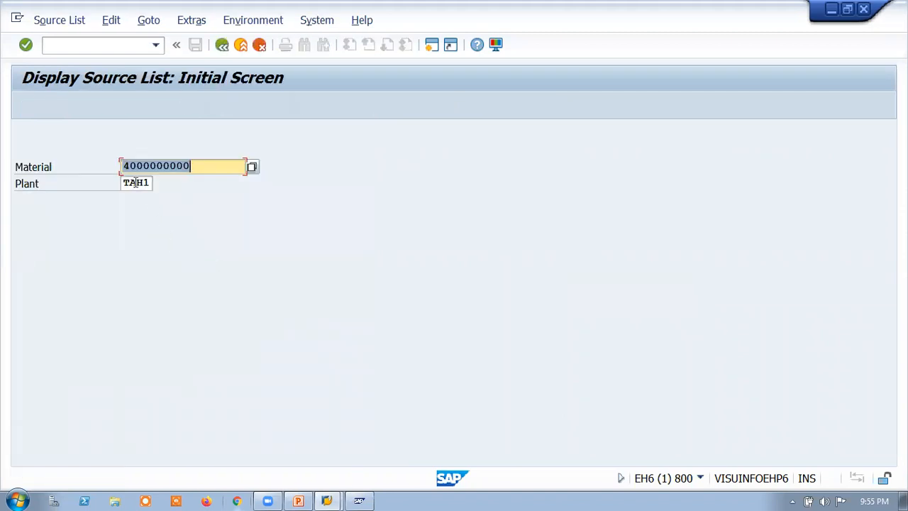
key(Return)
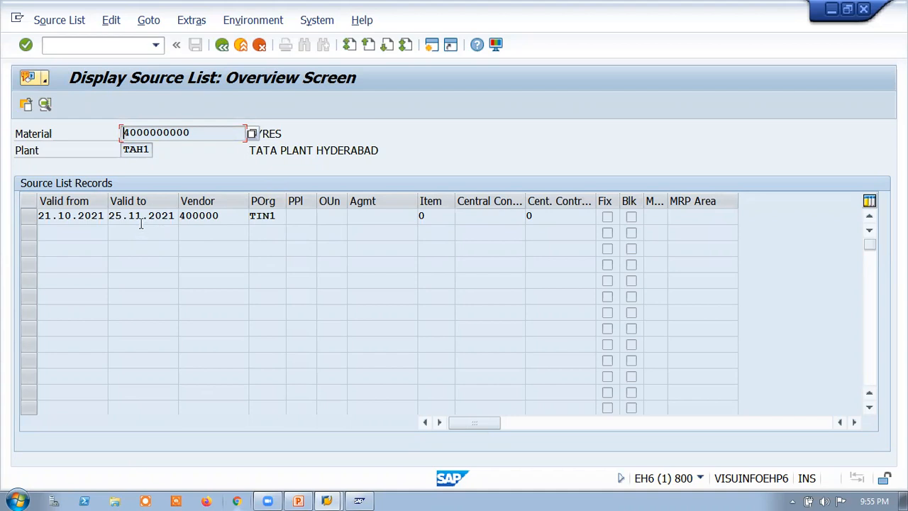
click(223, 51)
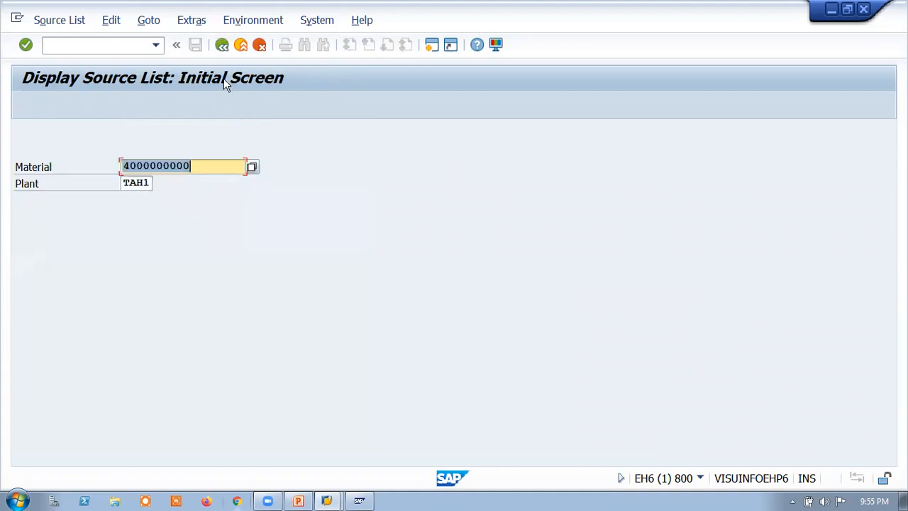
click(221, 56)
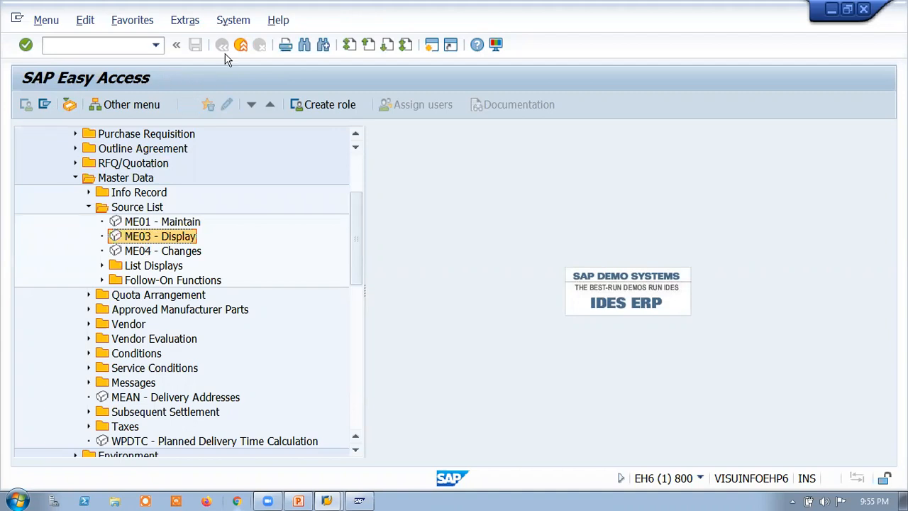
click(117, 45)
text(ME04)
key(Return)
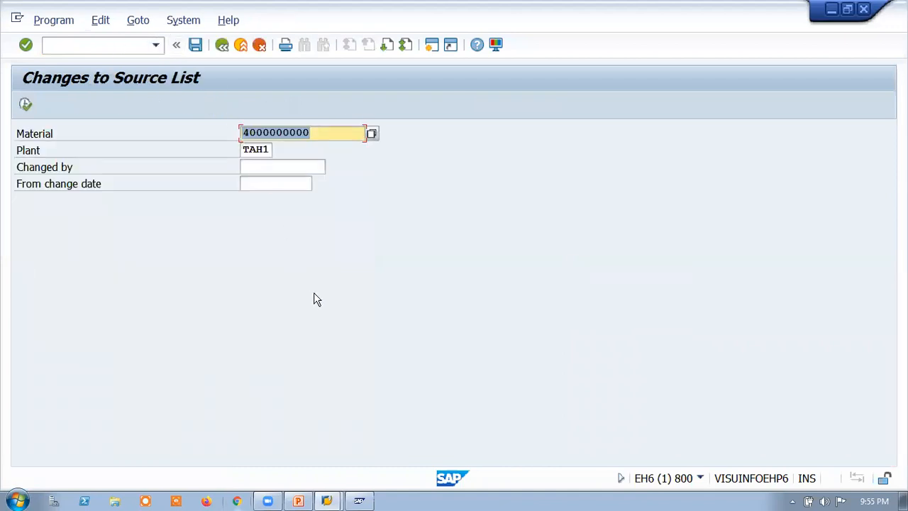
click(26, 105)
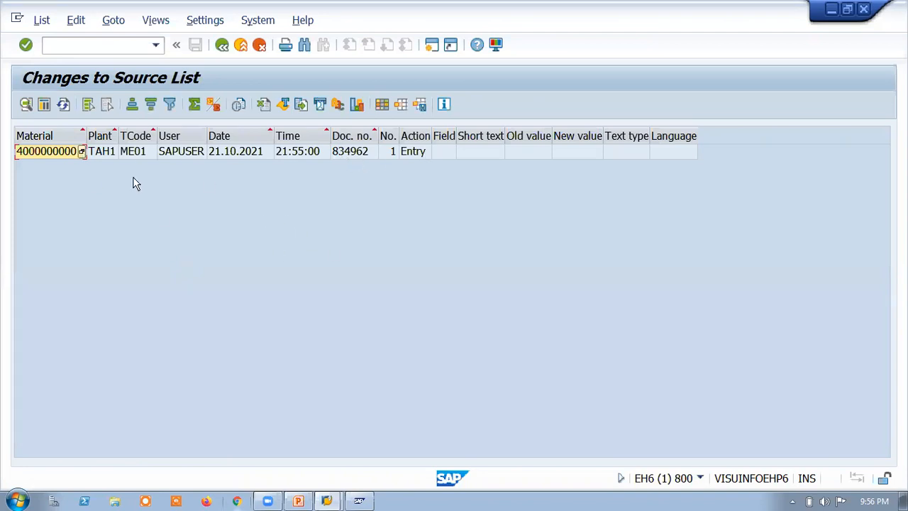
click(54, 155)
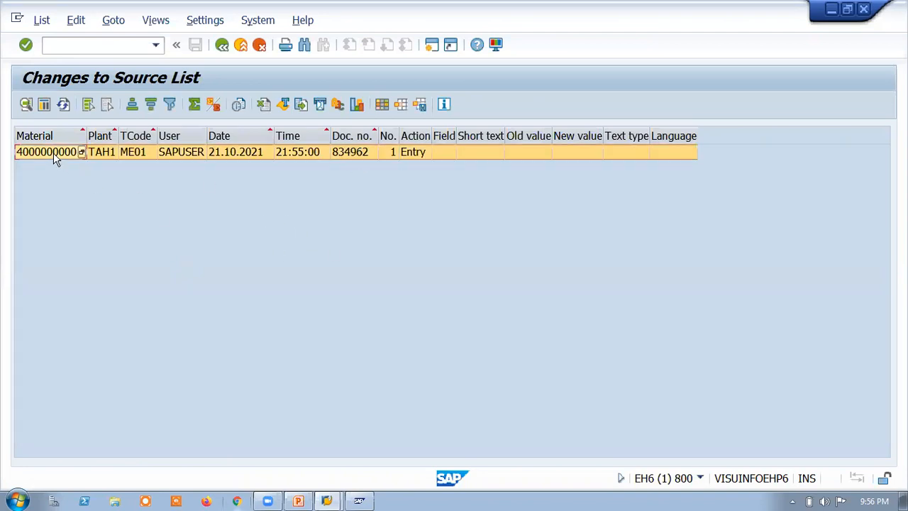
click(26, 105)
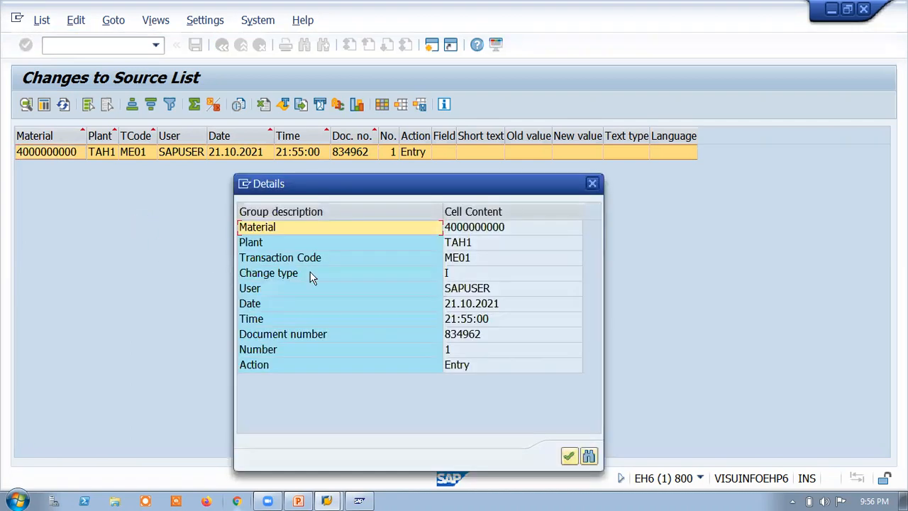
click(569, 455)
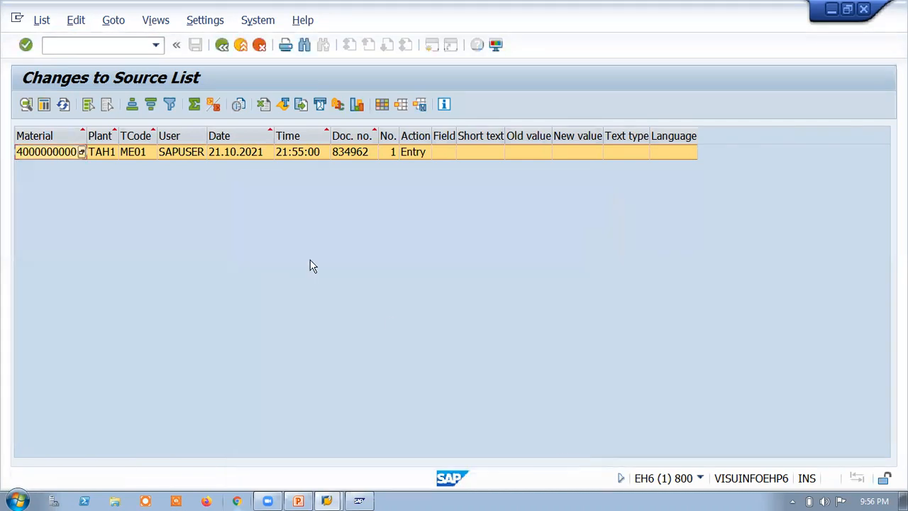
click(231, 58)
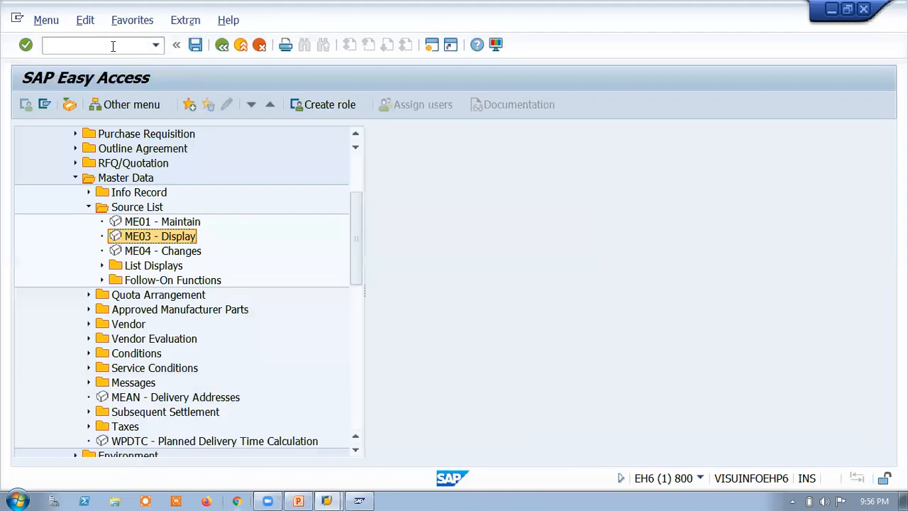
Step: Rerun the ME04 source list changes report from the Source List folder for the same material and plant, then leave the results
click(111, 46)
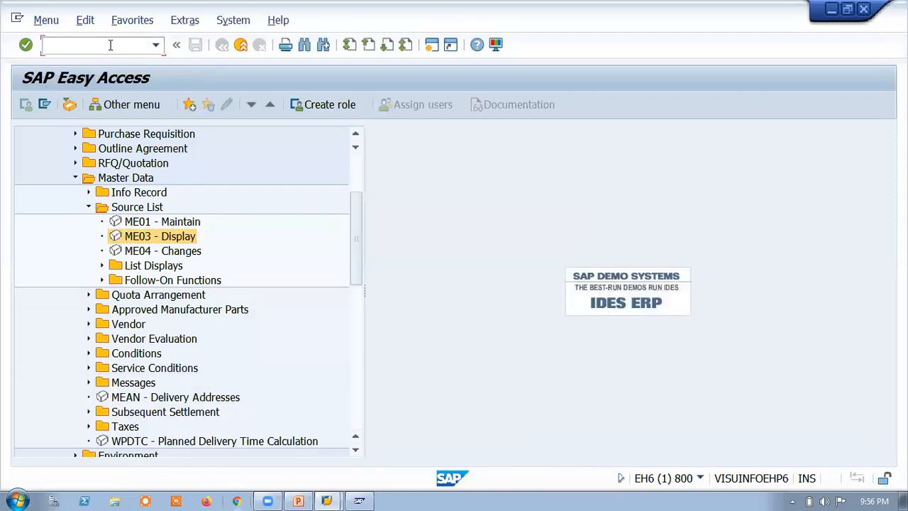
double_click(151, 251)
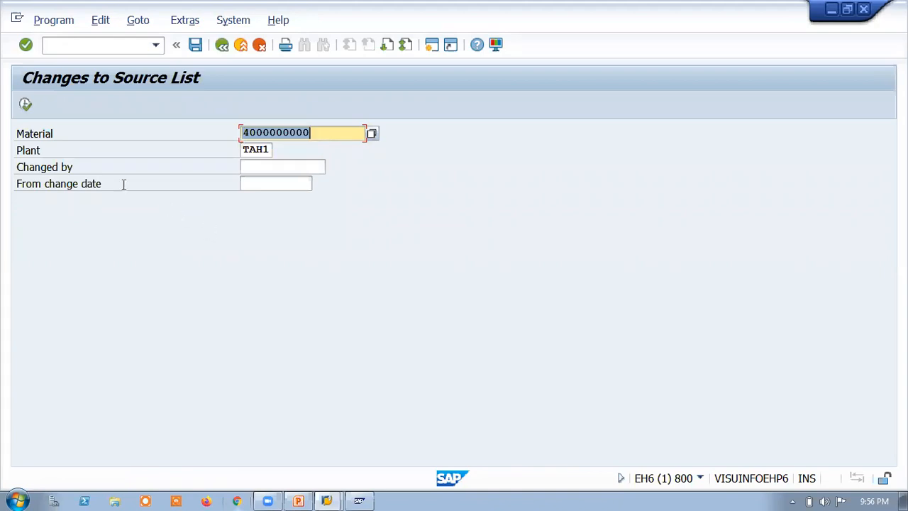
click(26, 104)
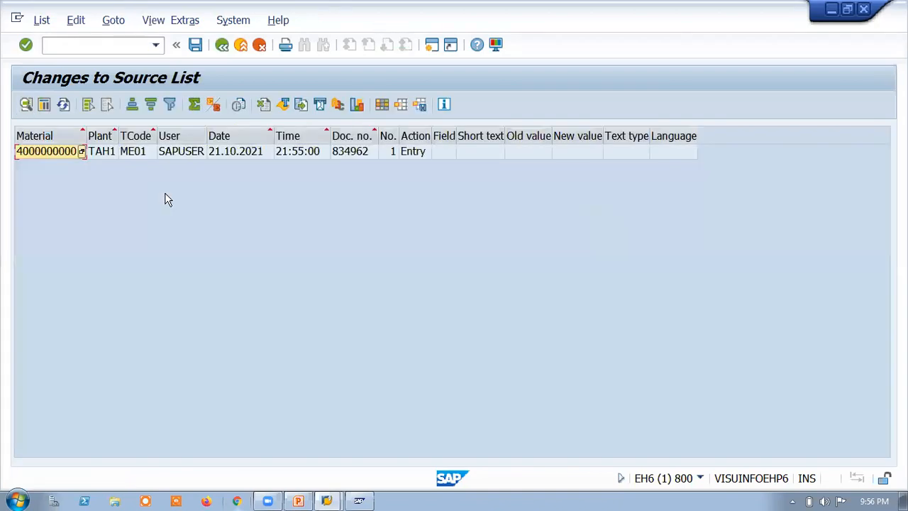
click(222, 45)
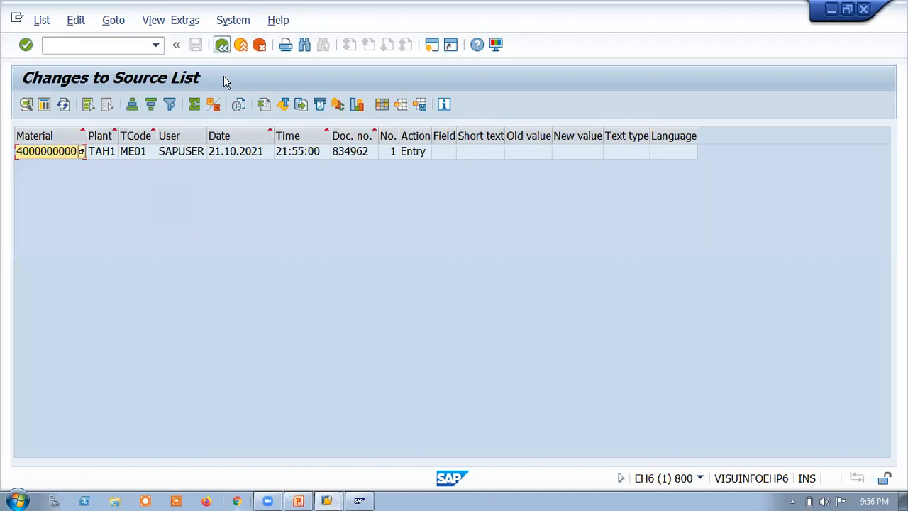
click(264, 183)
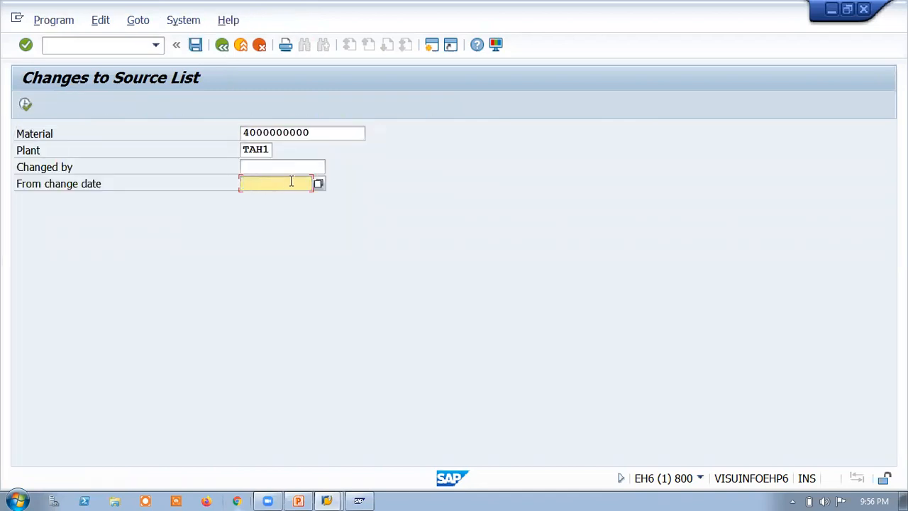
click(26, 104)
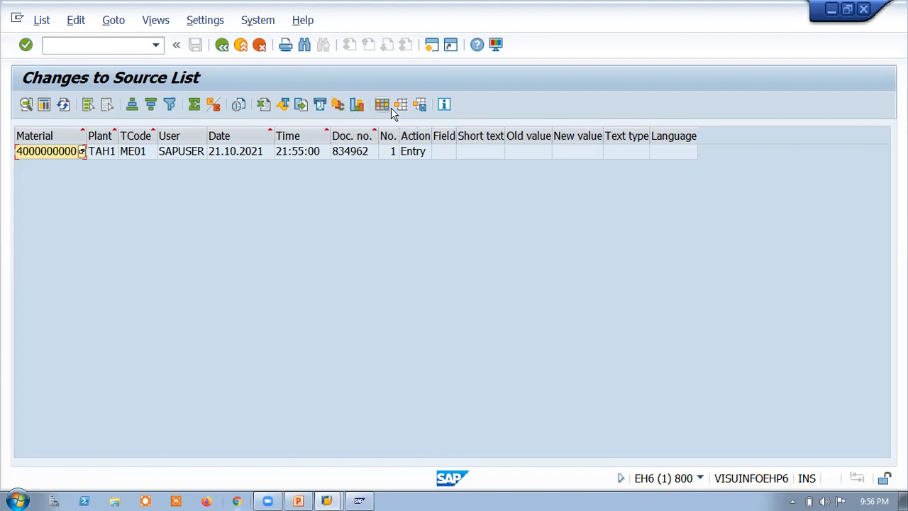
click(39, 154)
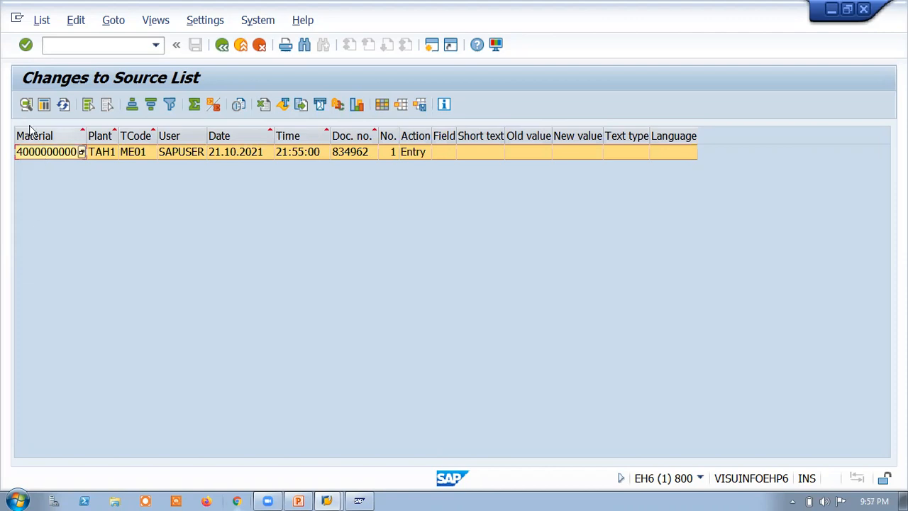
click(81, 152)
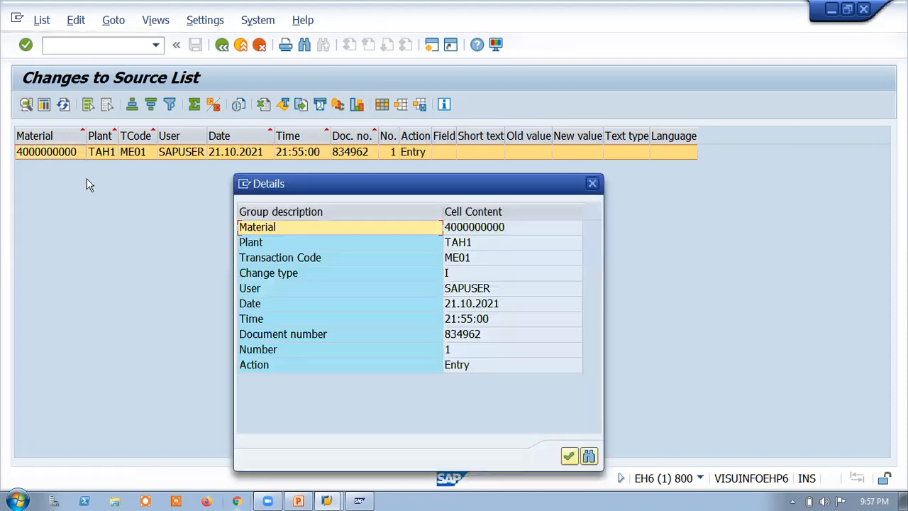
click(474, 290)
click(467, 228)
click(568, 456)
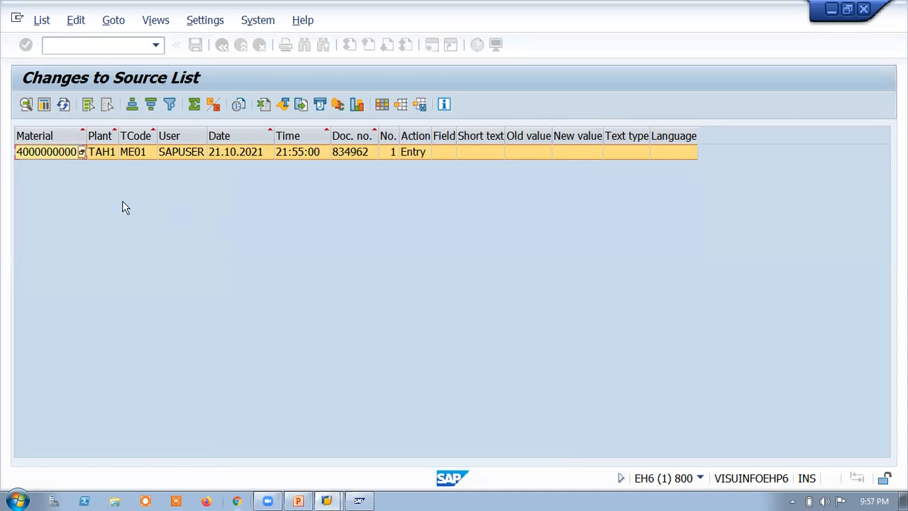
Step: Open the change entry's details once more, close them and return to the report's selection screen
right_click(23, 156)
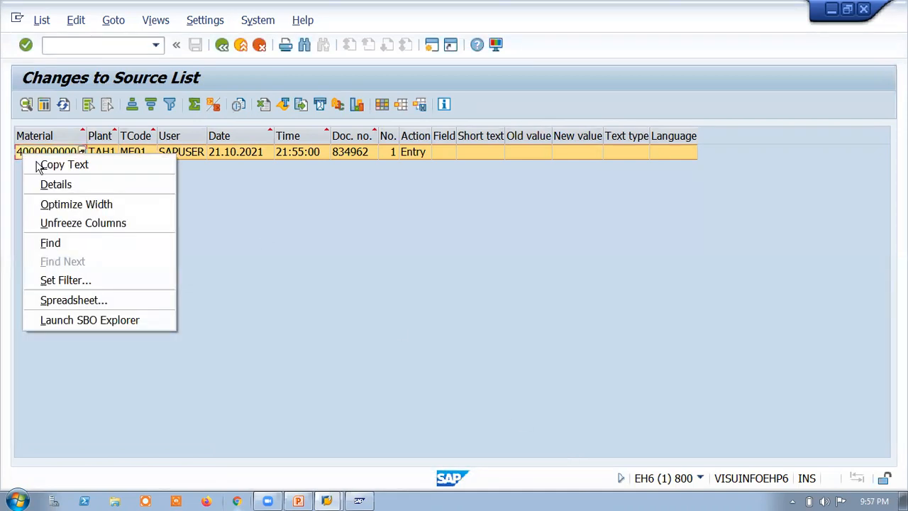
click(40, 165)
click(26, 104)
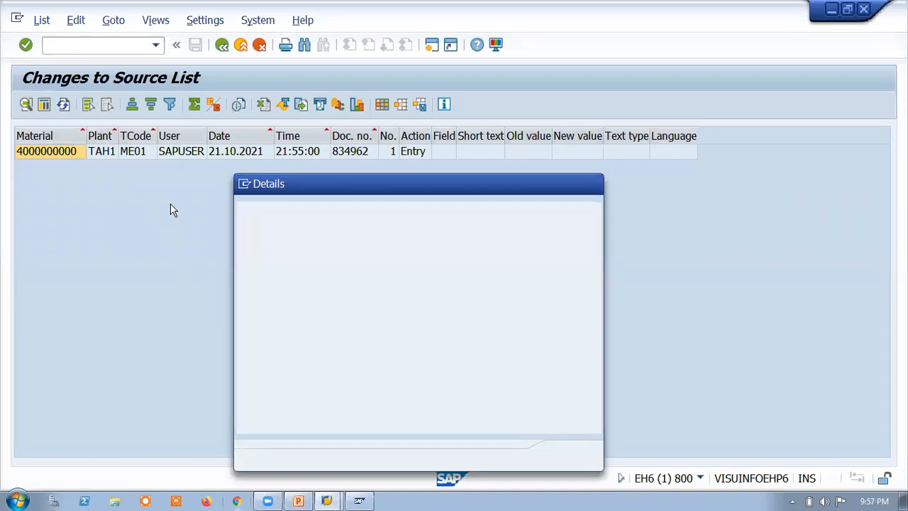
click(68, 24)
click(144, 304)
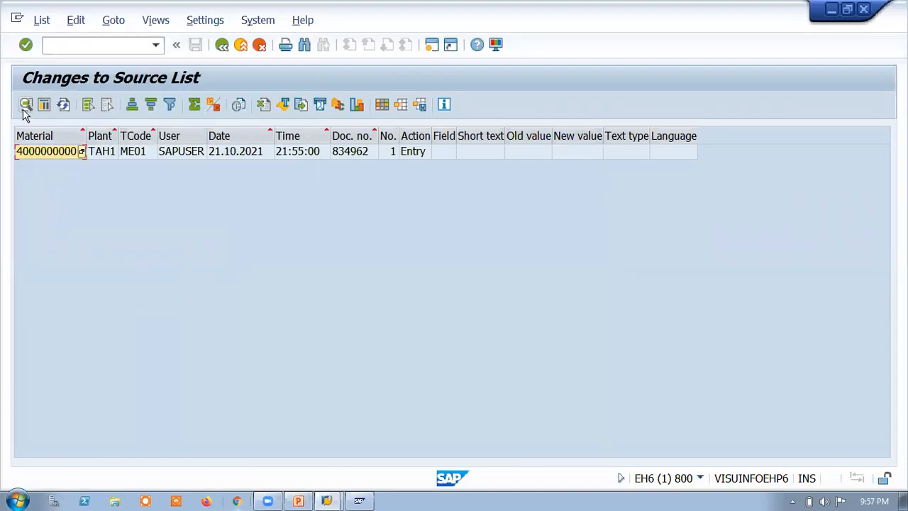
click(26, 106)
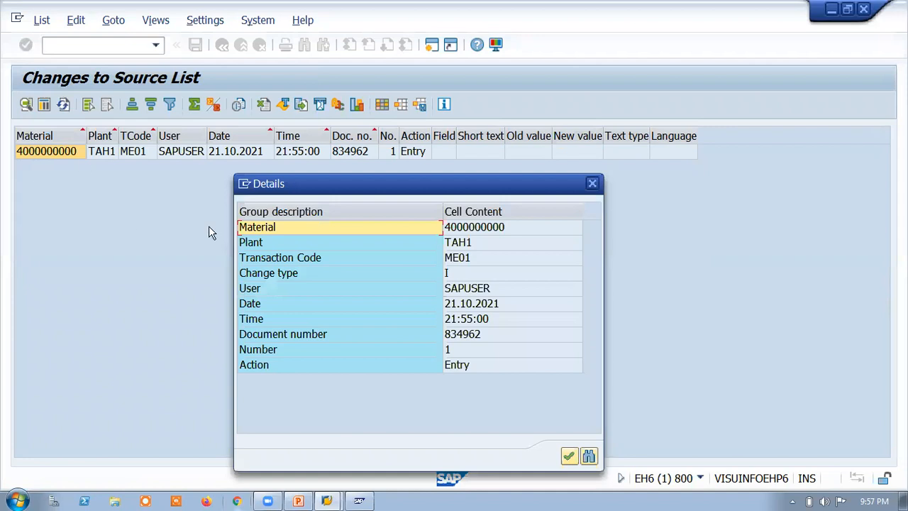
click(592, 183)
click(40, 21)
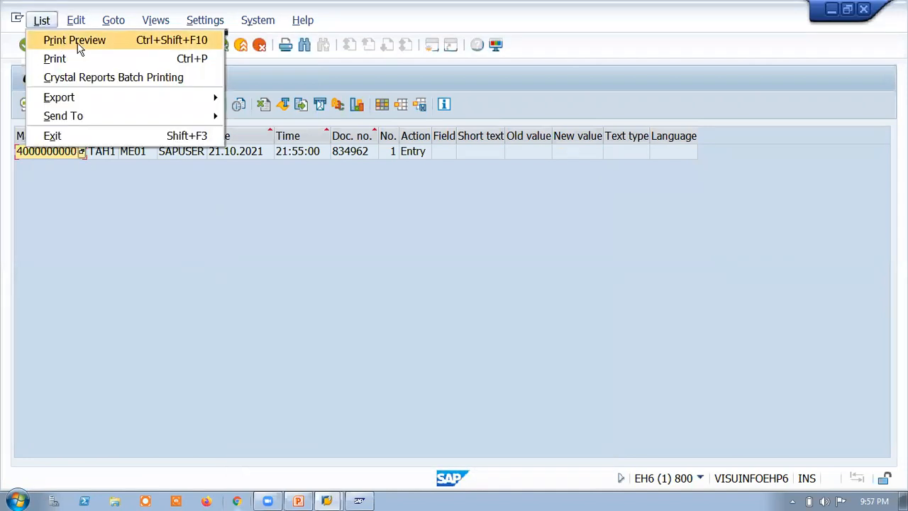
click(222, 45)
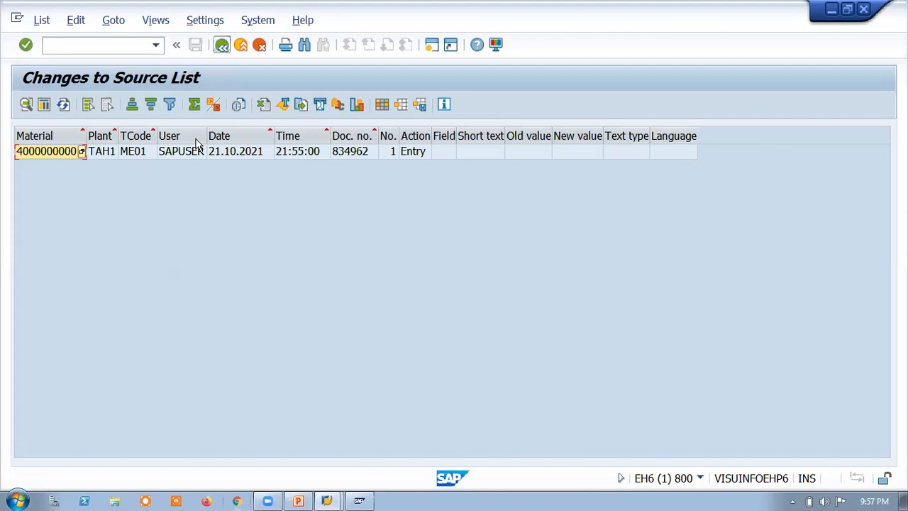
Step: Run the source list changes report with the from change date 21.10.2021, then leave the results
click(263, 168)
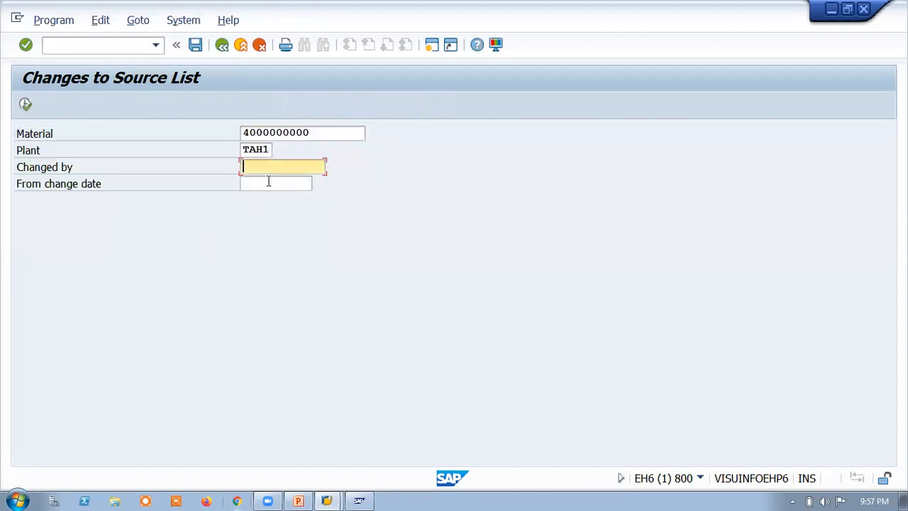
click(268, 184)
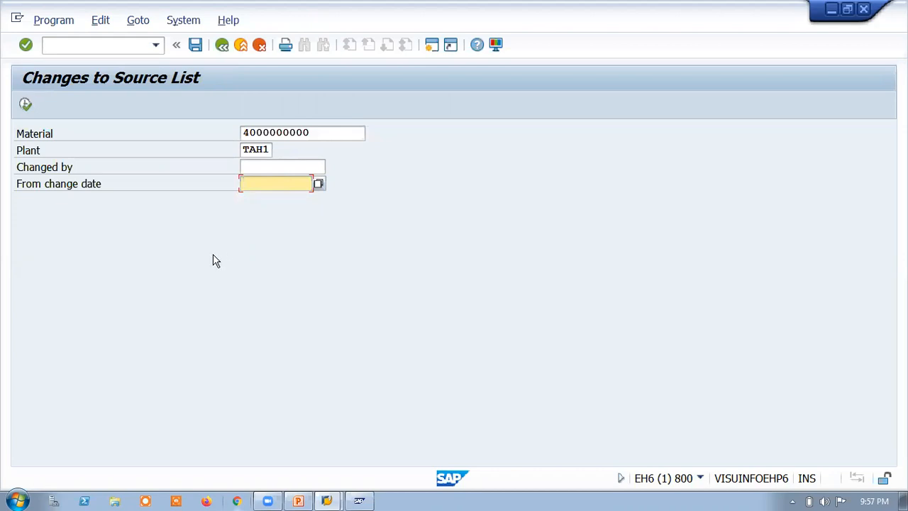
click(318, 184)
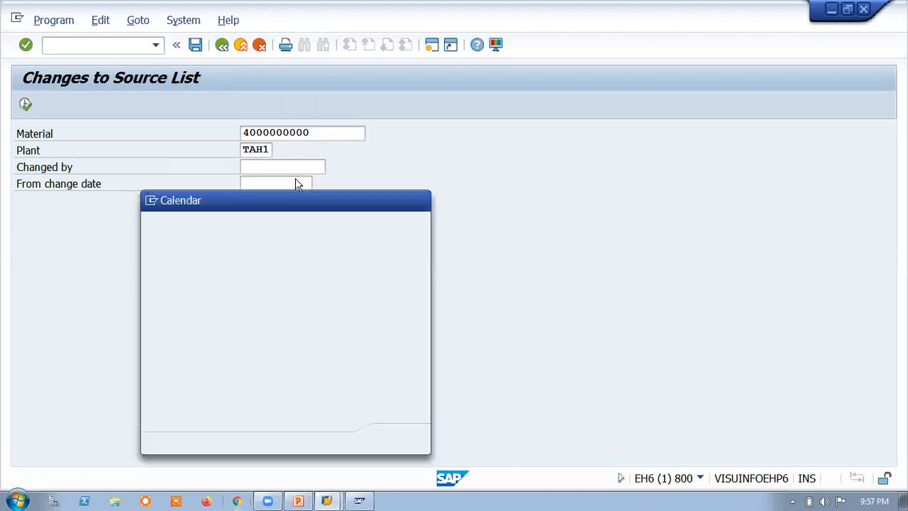
double_click(300, 328)
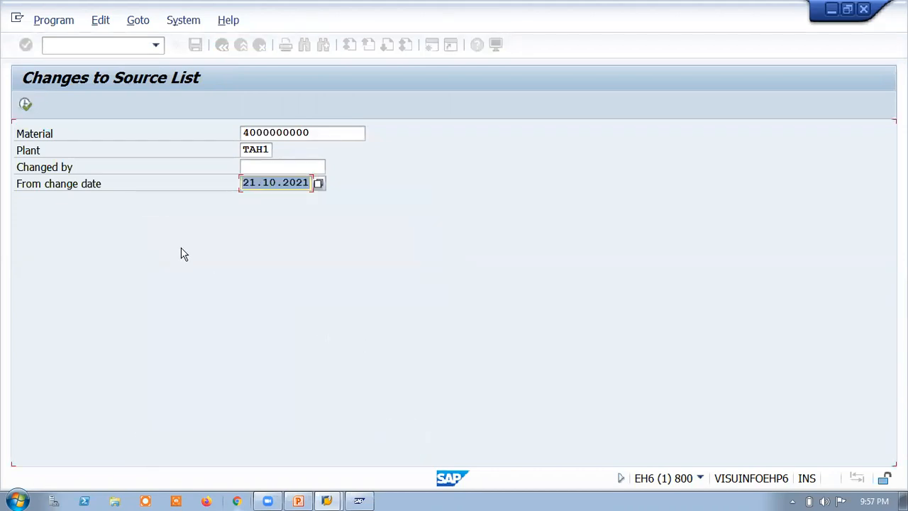
click(25, 105)
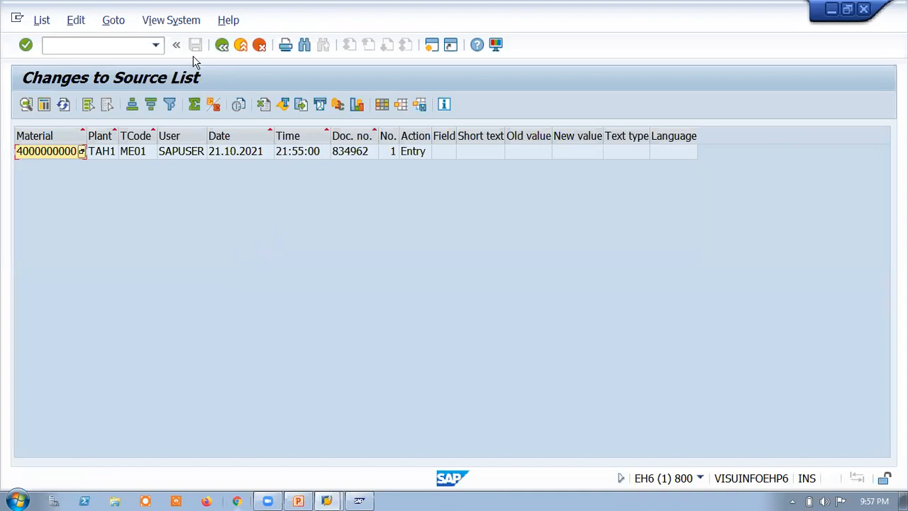
key(F3)
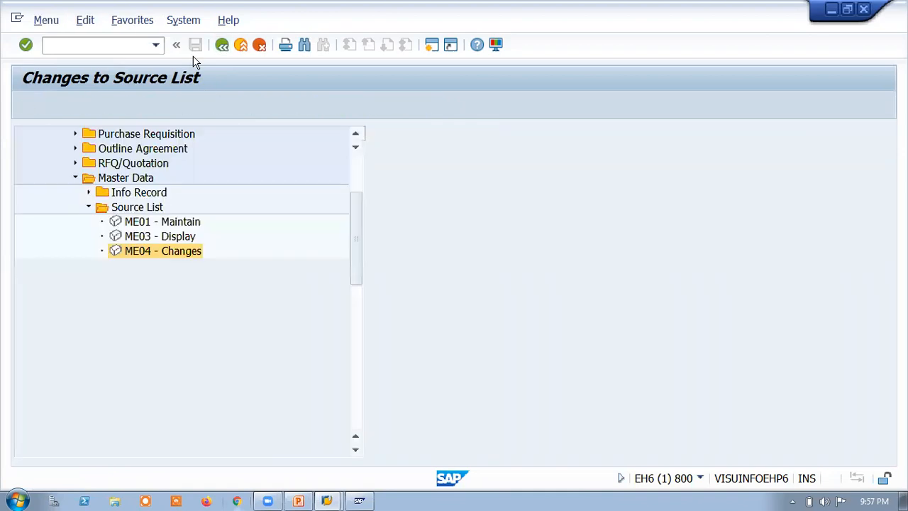
Step: Start transaction ME04 and view the material number search help, closing it without choosing a material
click(83, 44)
text(M)
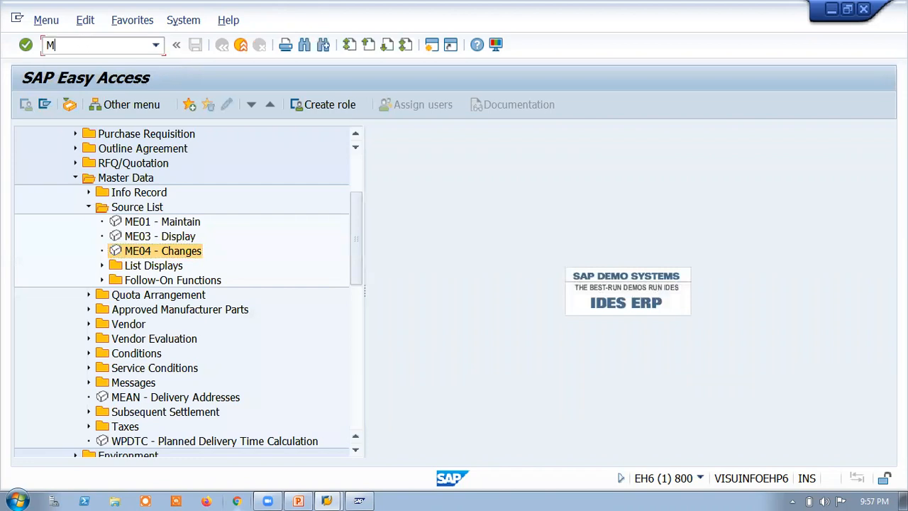
text(E04)
key(Return)
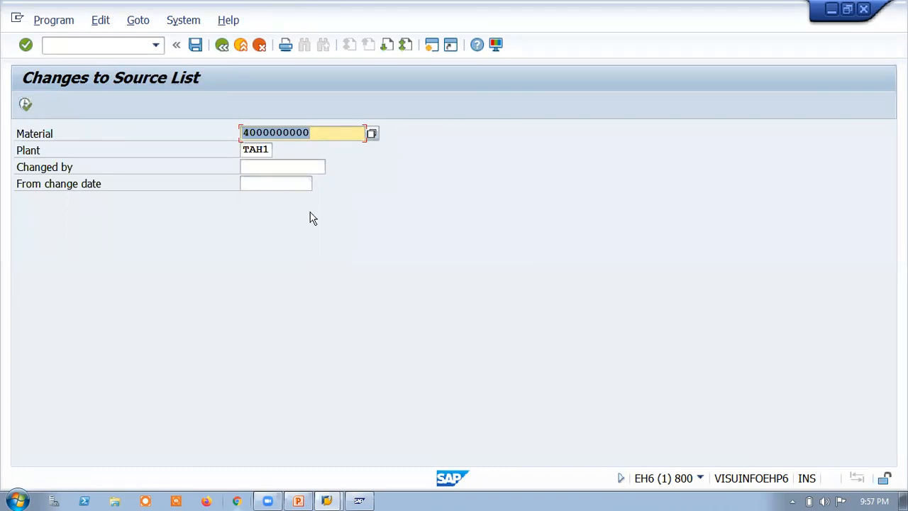
click(376, 135)
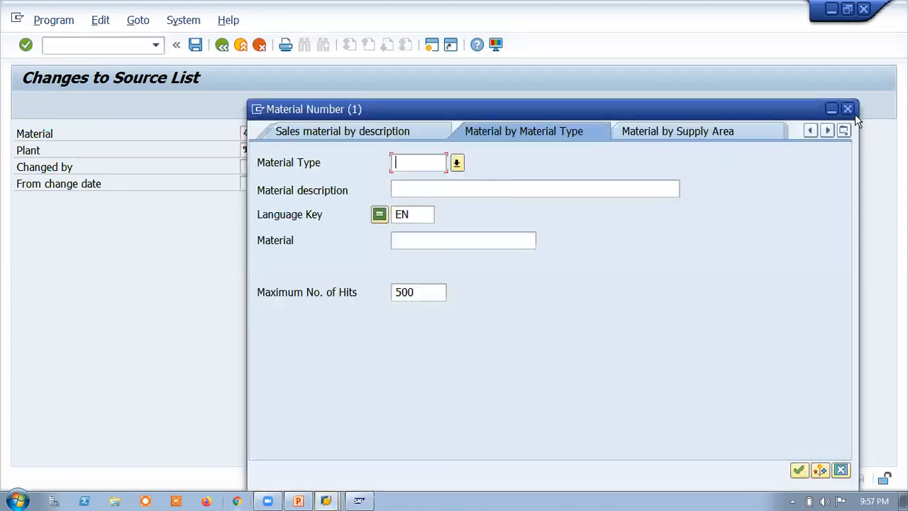
click(849, 110)
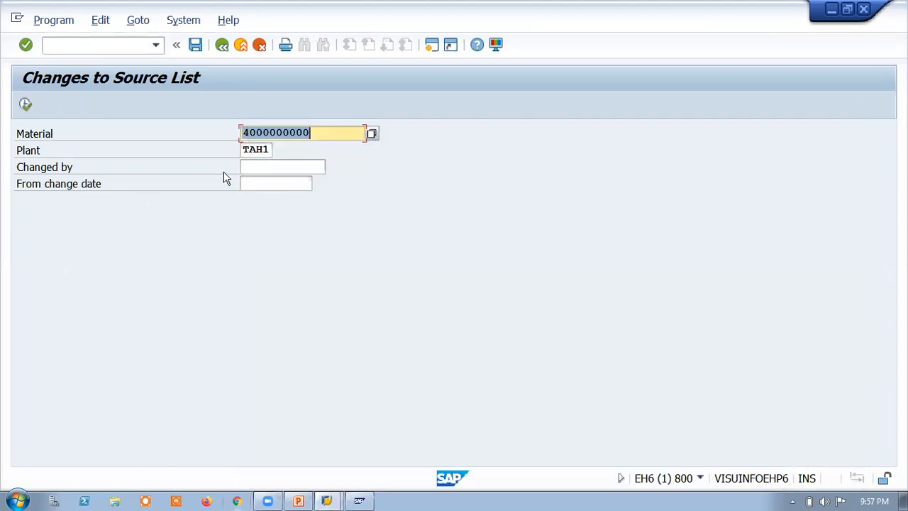
Step: Restrict the source list changes report to changes made by SAPUSER and run it
click(252, 167)
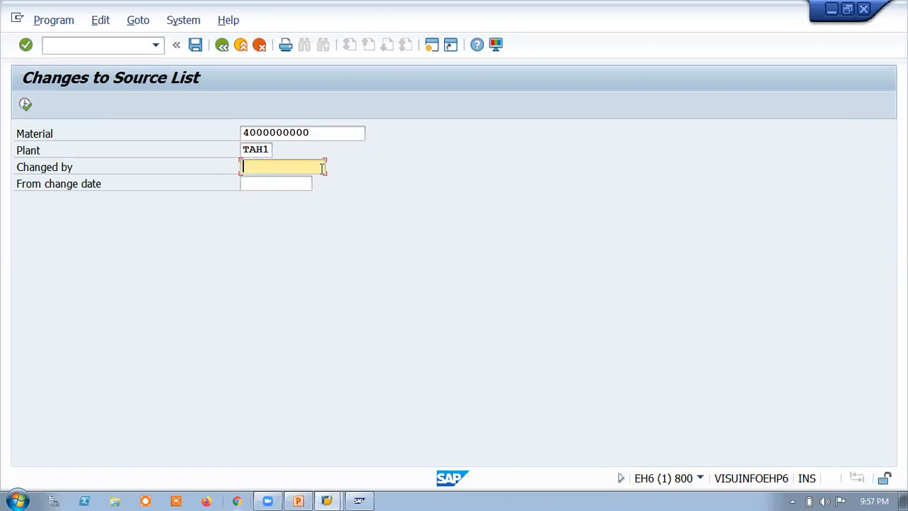
text(SAPUSER)
double_click(272, 162)
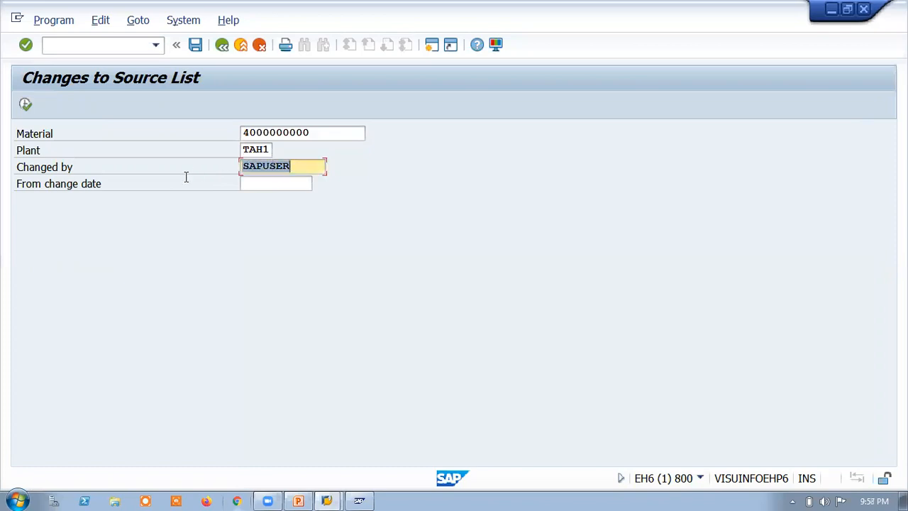
click(24, 106)
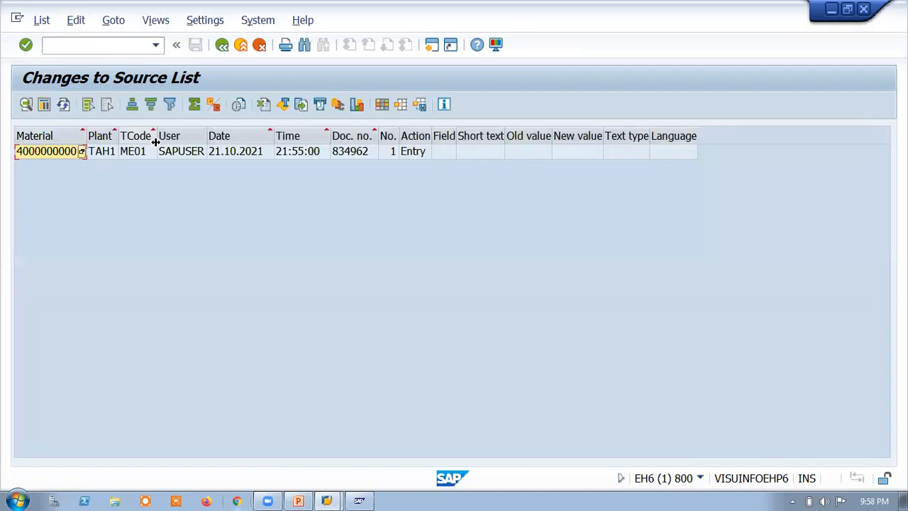
Step: Select the change entry and open the search help for its material number, then cancel it
click(35, 154)
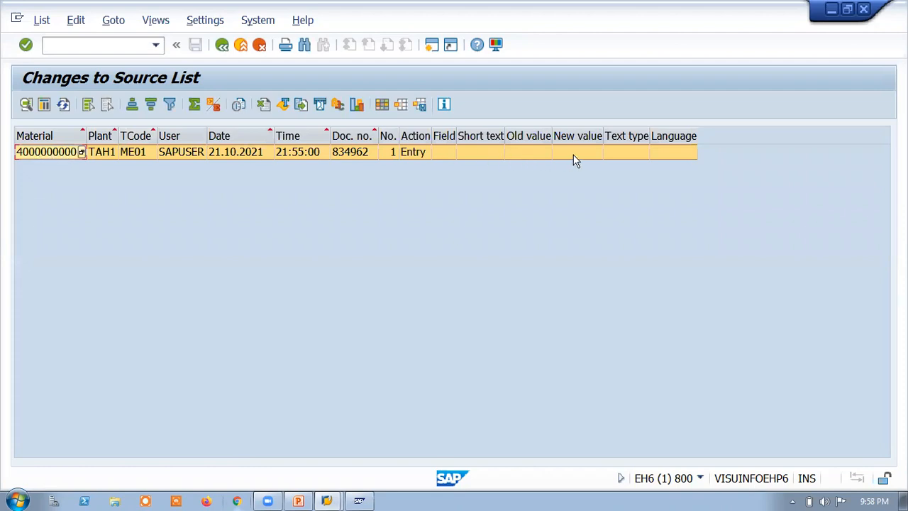
double_click(45, 148)
right_click(45, 154)
click(278, 224)
key(F4)
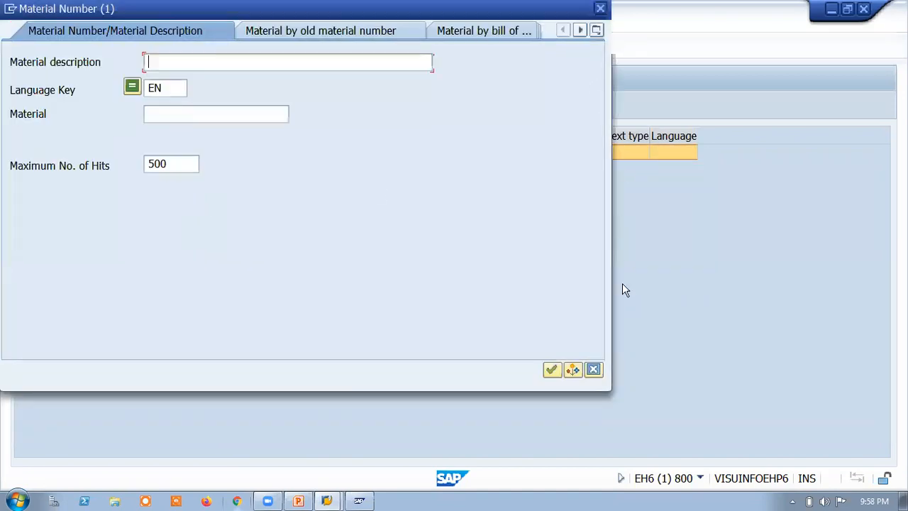
click(593, 370)
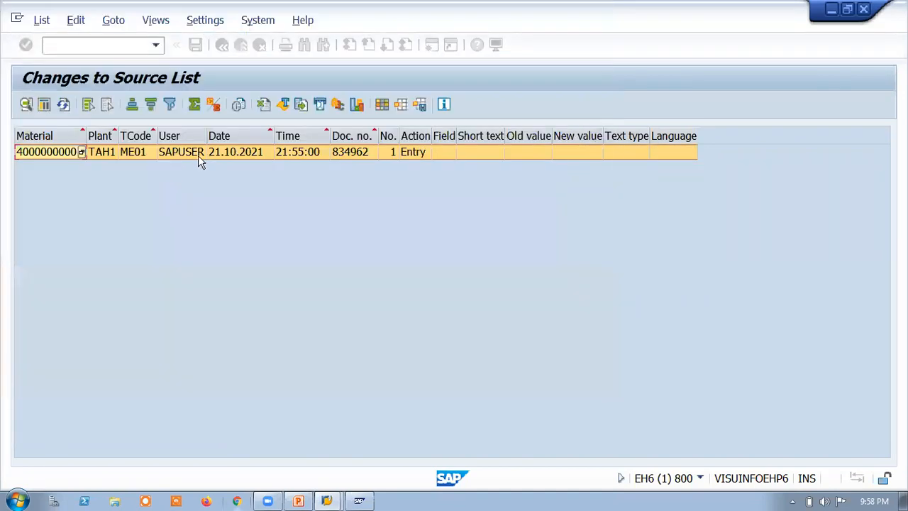
Step: Open the calendar for the change entry's date, pick 28.10.2021 and confirm
click(248, 155)
click(271, 153)
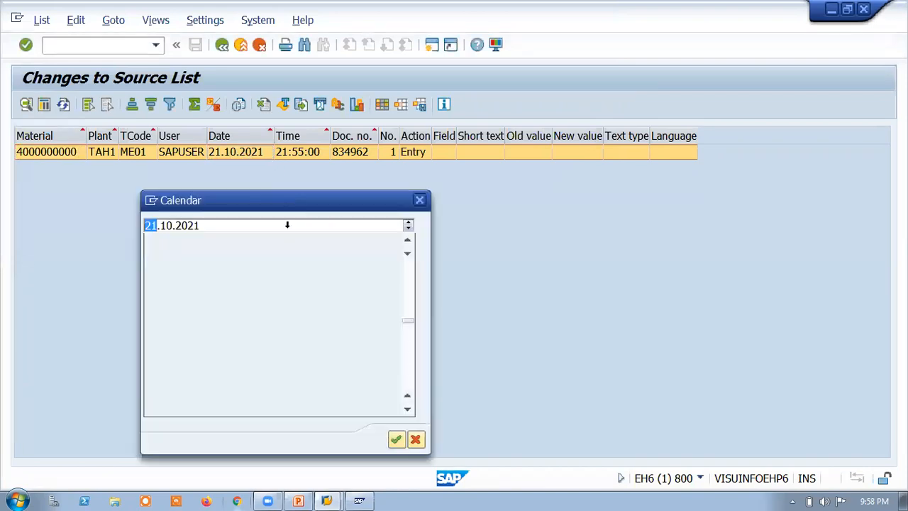
click(300, 341)
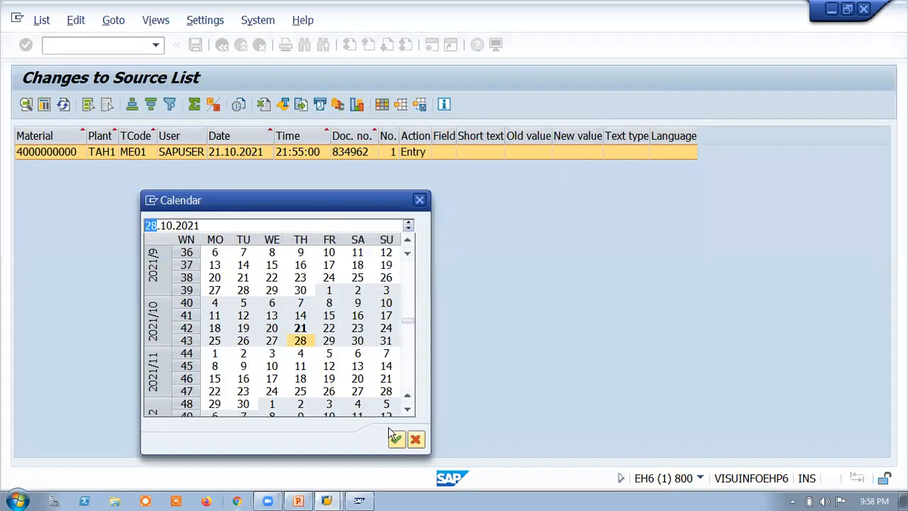
click(395, 438)
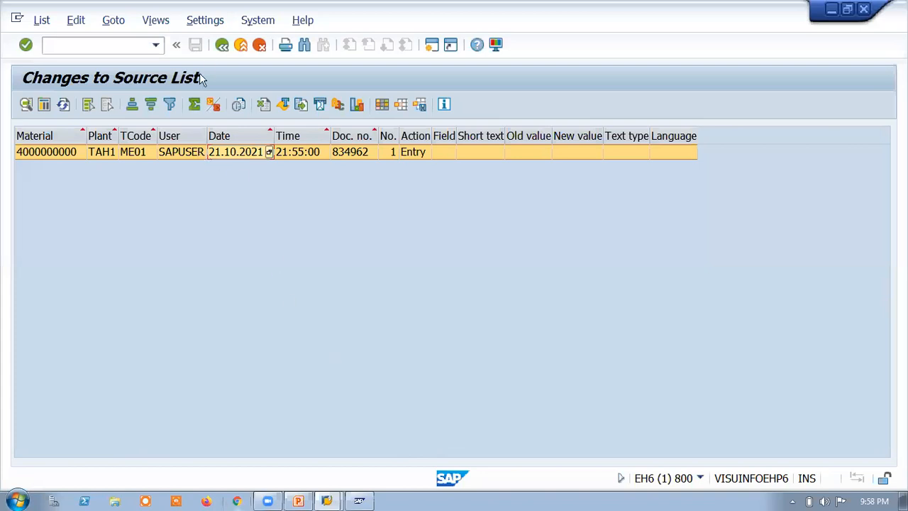
Step: Review the details of the SAPUSER-filtered change entry and close them
click(25, 104)
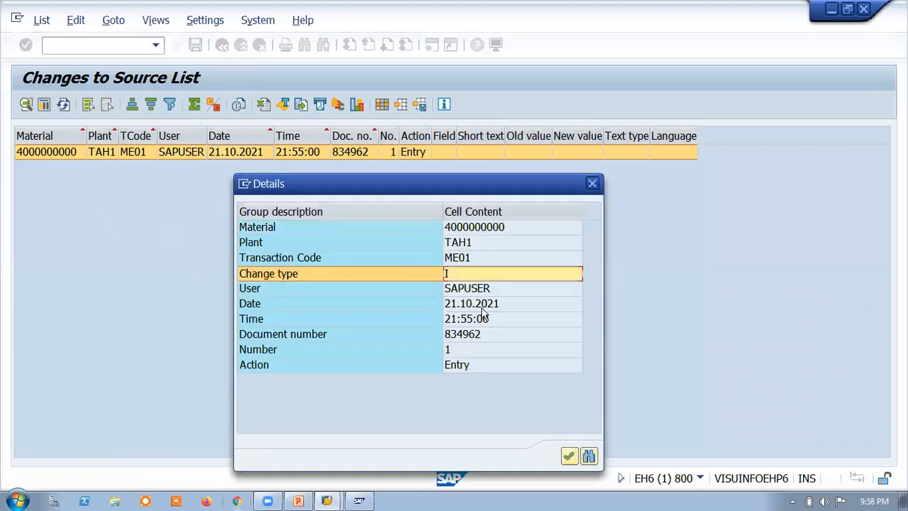
click(569, 455)
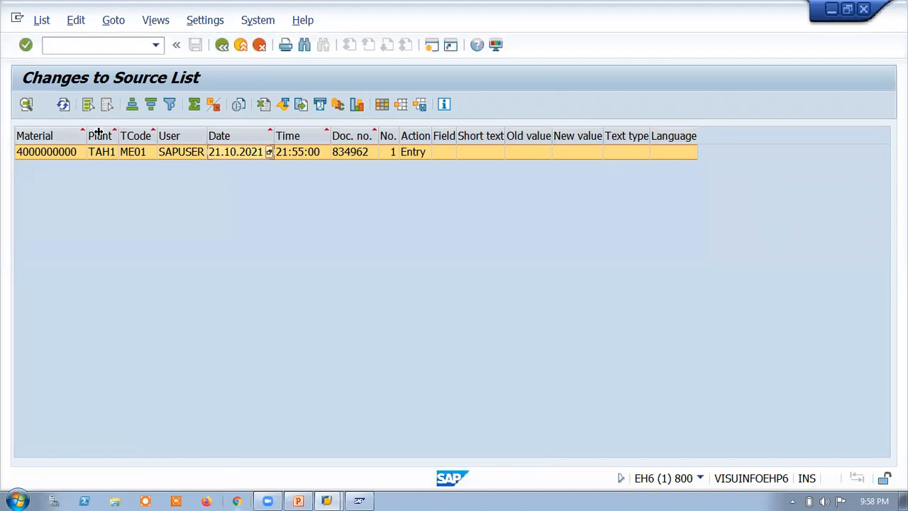
right_click(36, 153)
click(215, 243)
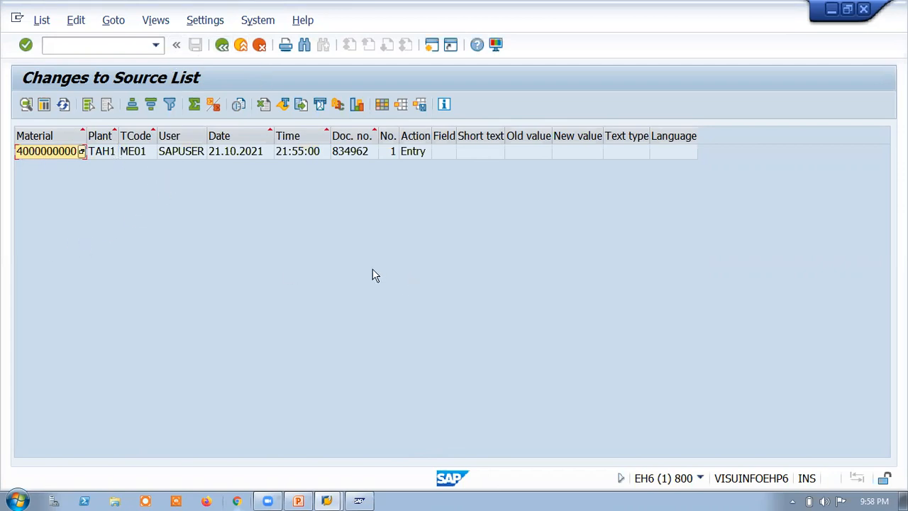
Step: View the session's system, user and transaction information, then return to the report's selection screen
click(699, 479)
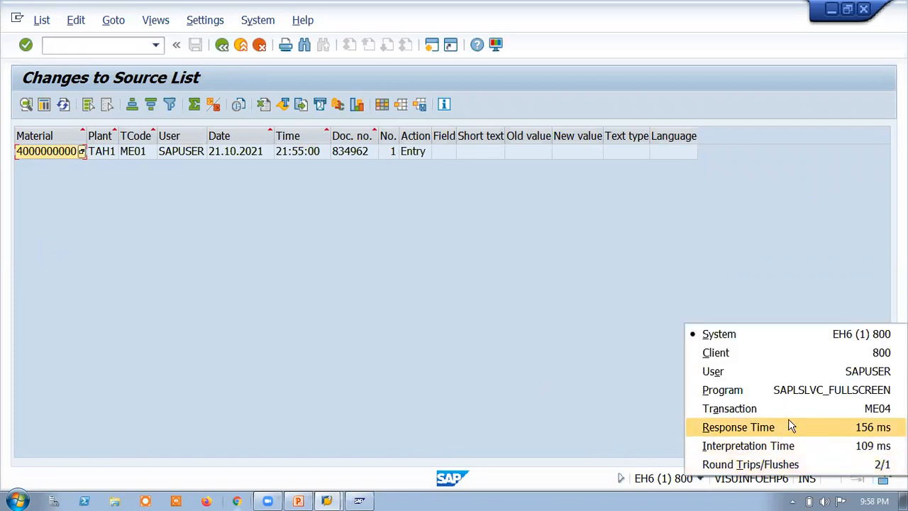
click(155, 102)
click(222, 44)
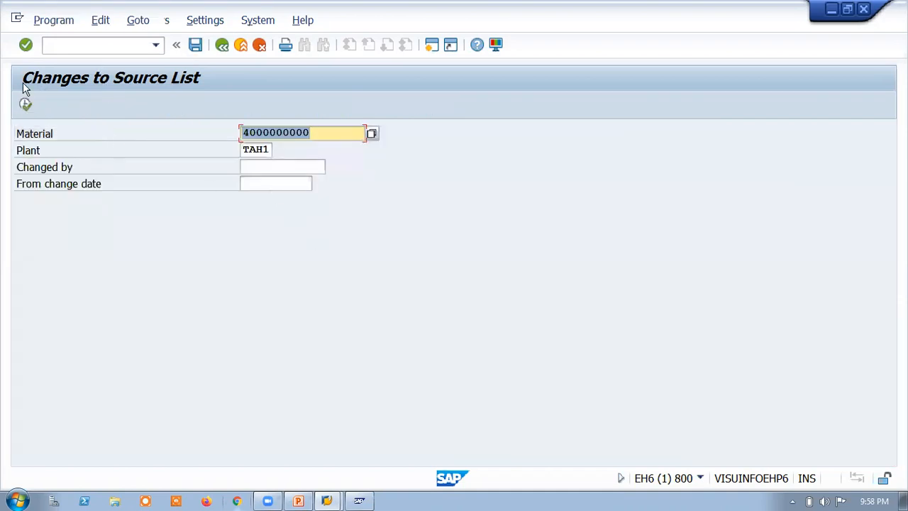
click(25, 105)
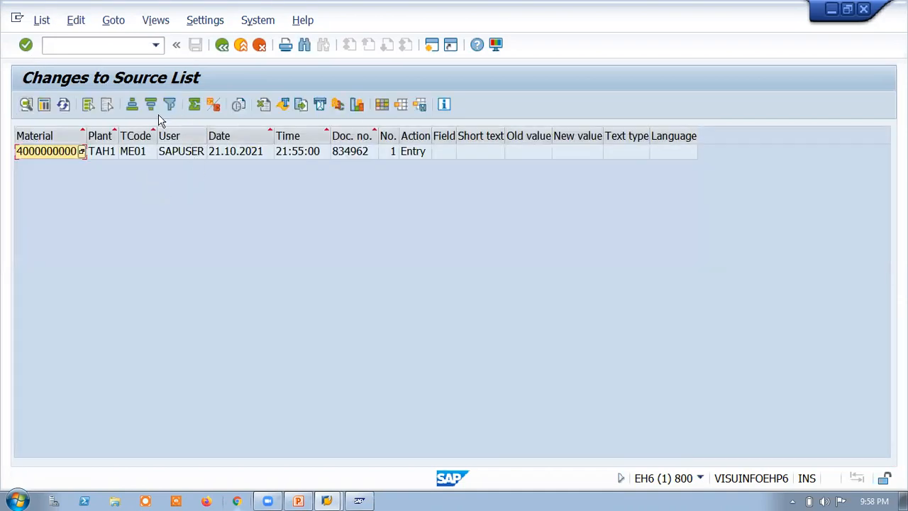
click(221, 47)
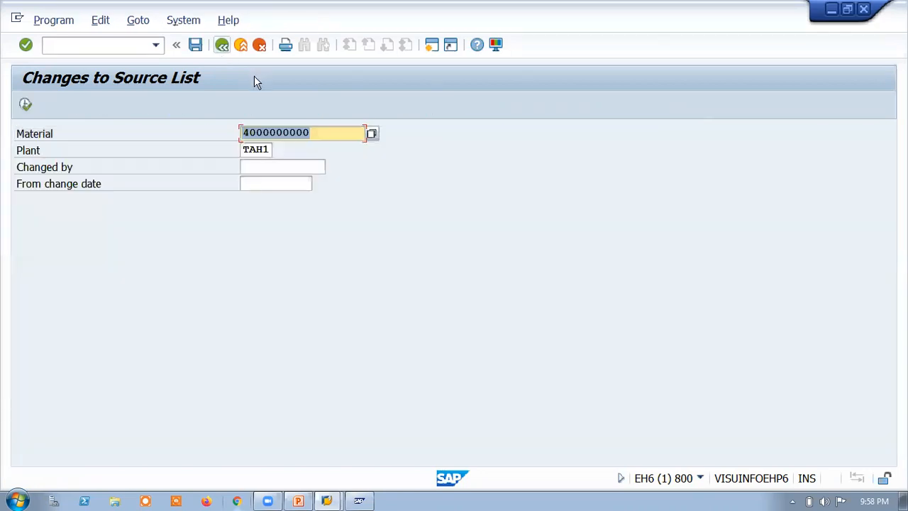
key(F3)
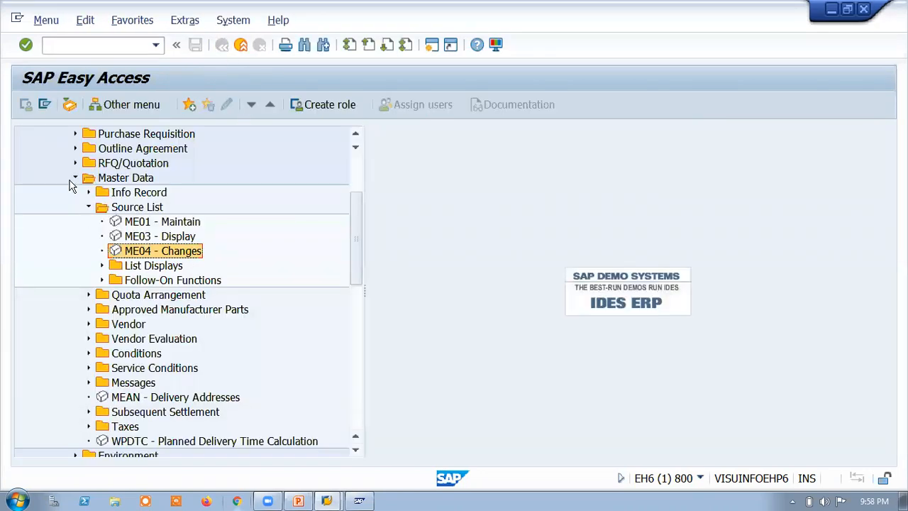
Step: Collapse the Master Data folder and try to start transaction ME02
click(75, 178)
click(75, 178)
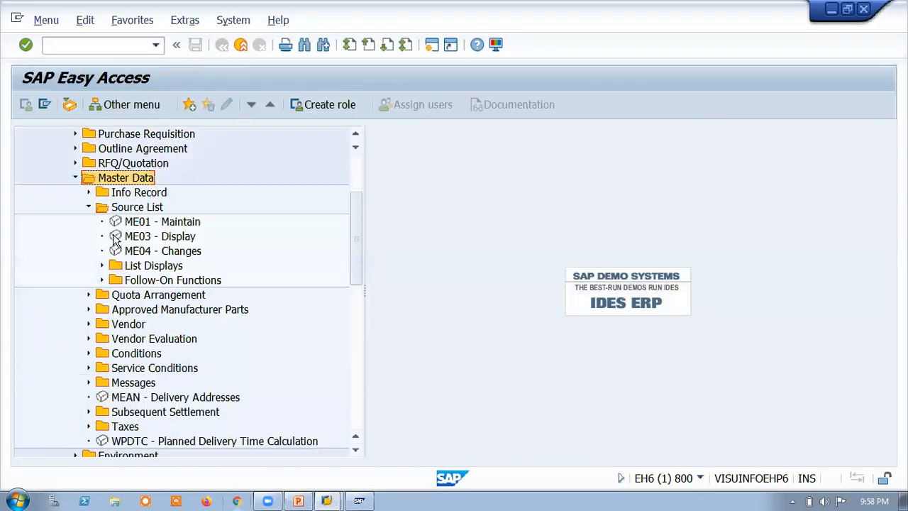
click(89, 207)
click(89, 207)
click(75, 178)
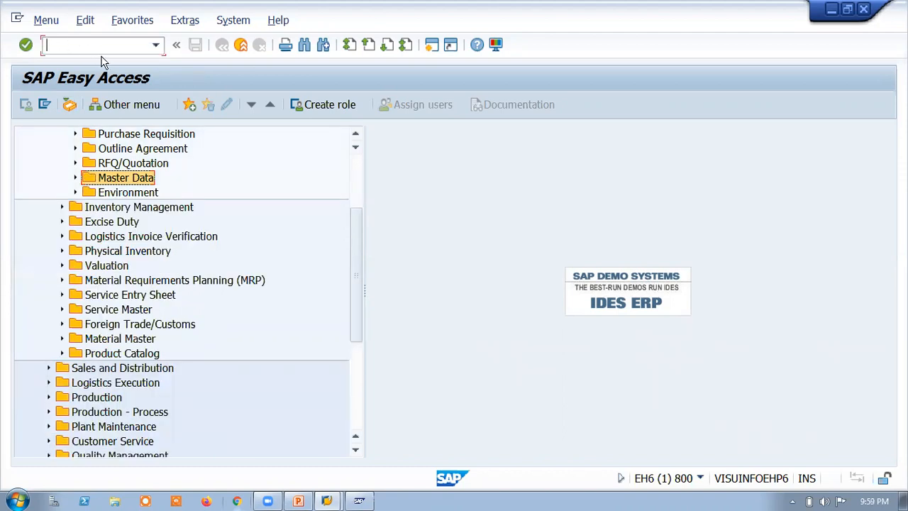
text(ME02)
key(Return)
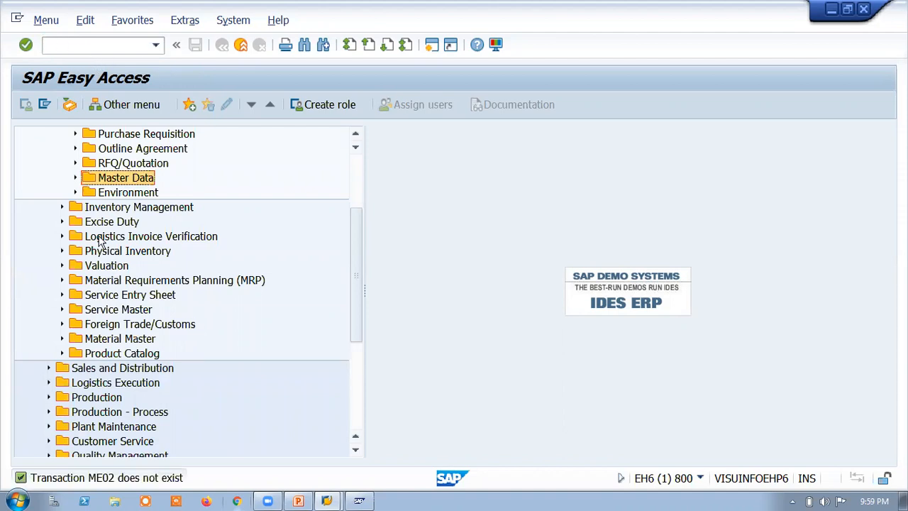
Step: Open the TYRES source list at plant TAH1 in ME01 and check its record's vendor and purchasing organization
click(75, 177)
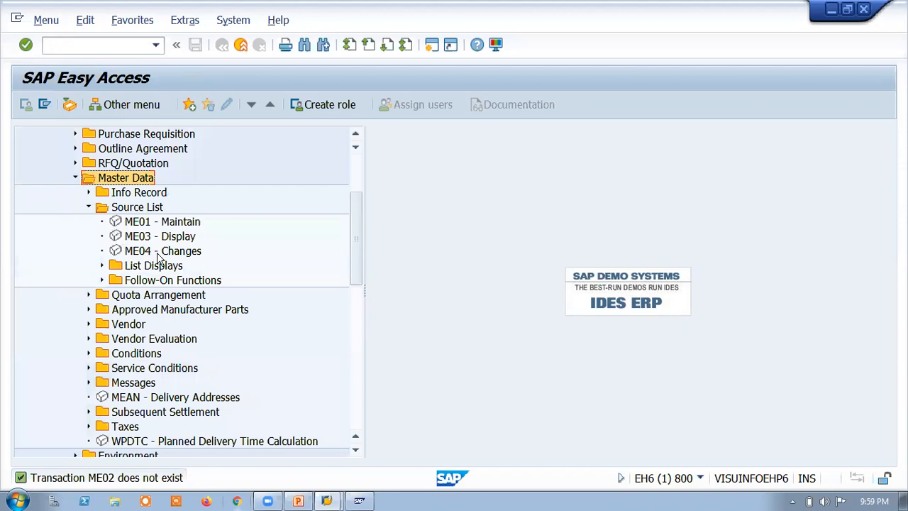
double_click(137, 221)
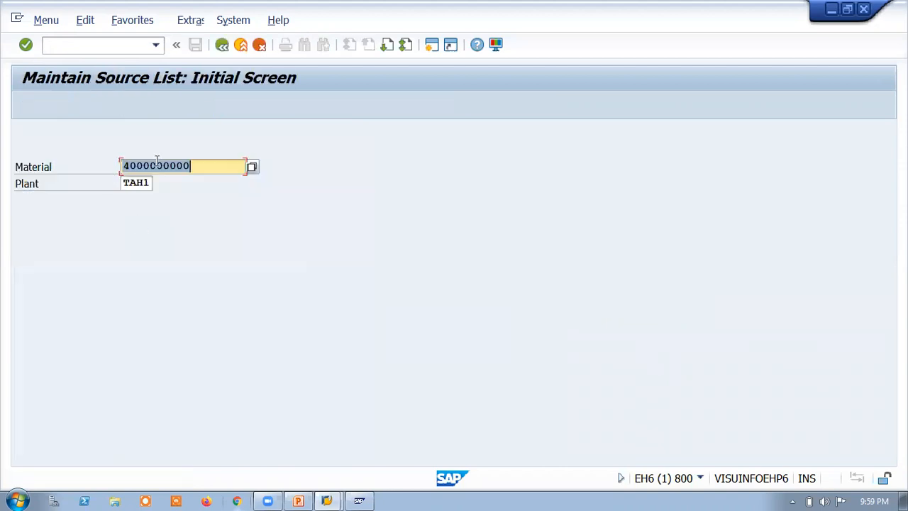
key(Return)
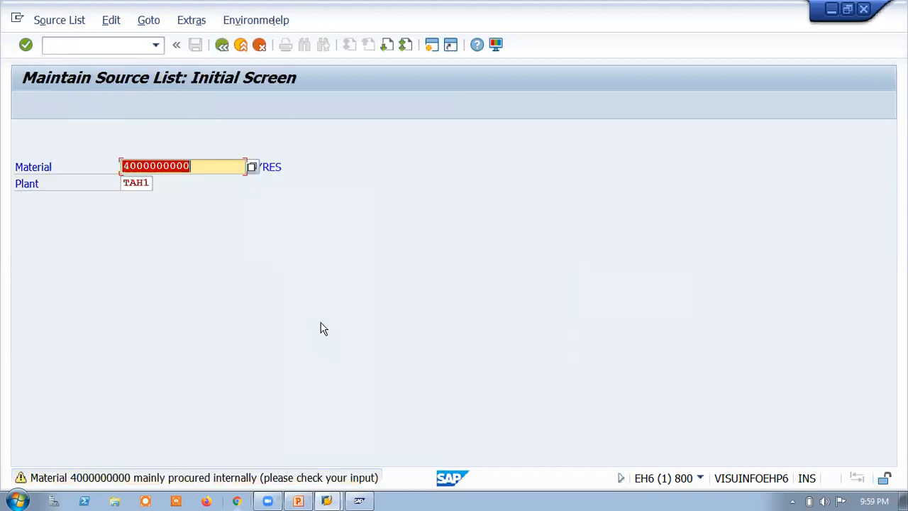
key(Return)
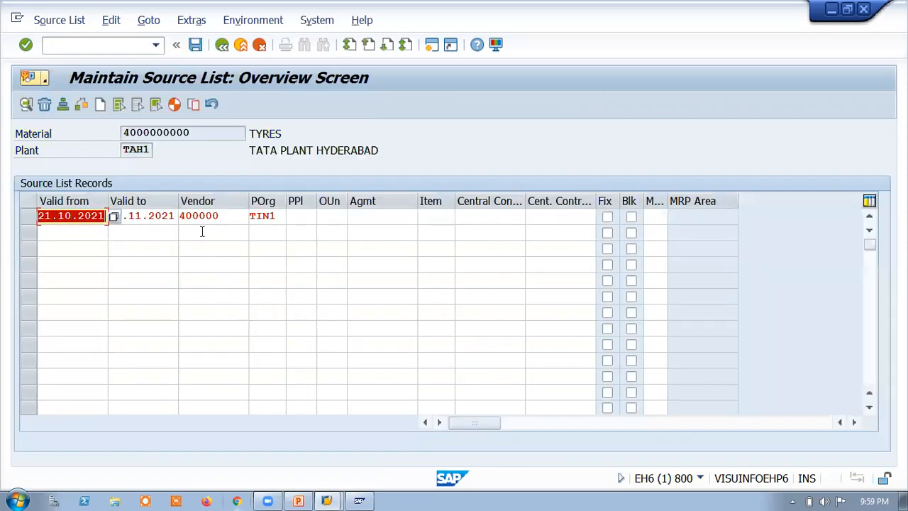
click(217, 220)
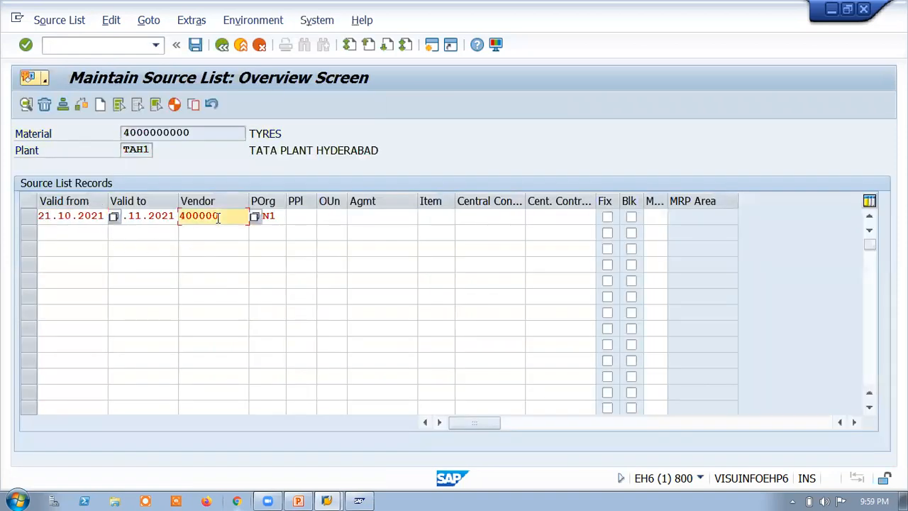
click(278, 215)
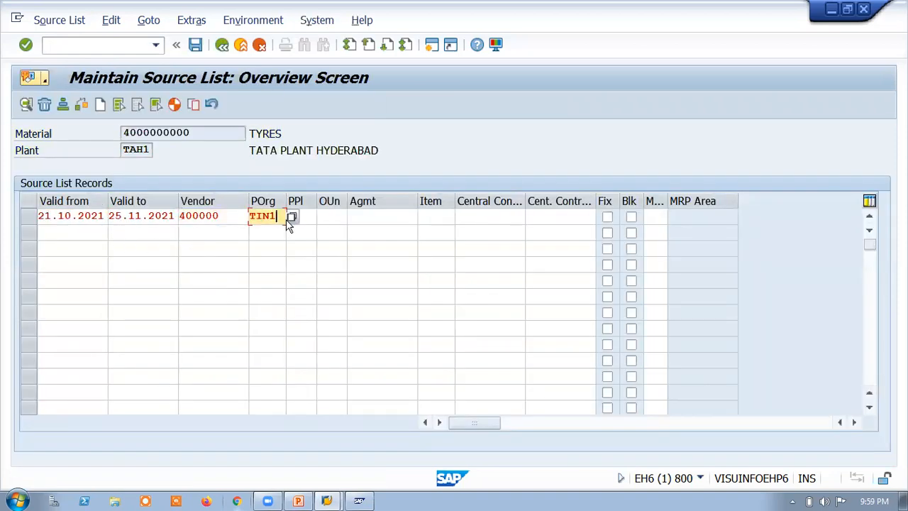
click(233, 221)
Step: Set the source list record's valid-to date to 26.11.2021, save the source list and leave the transaction
click(130, 218)
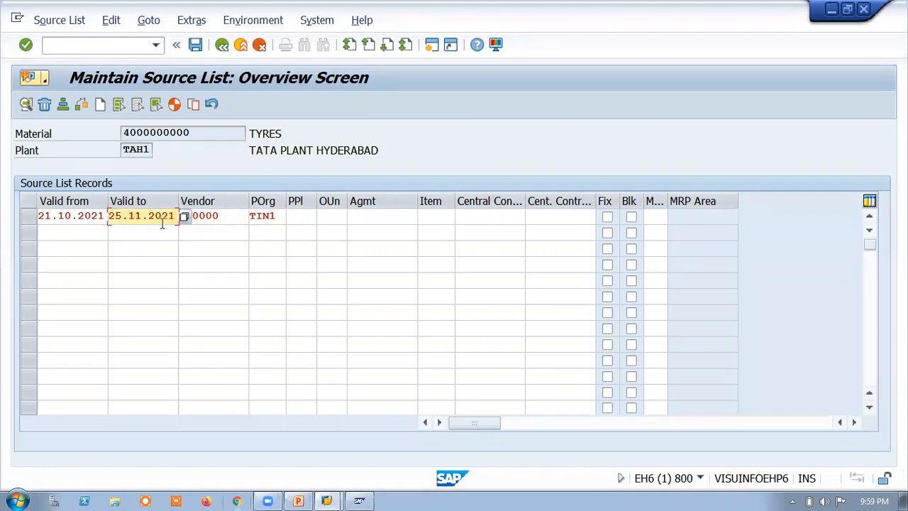
click(183, 217)
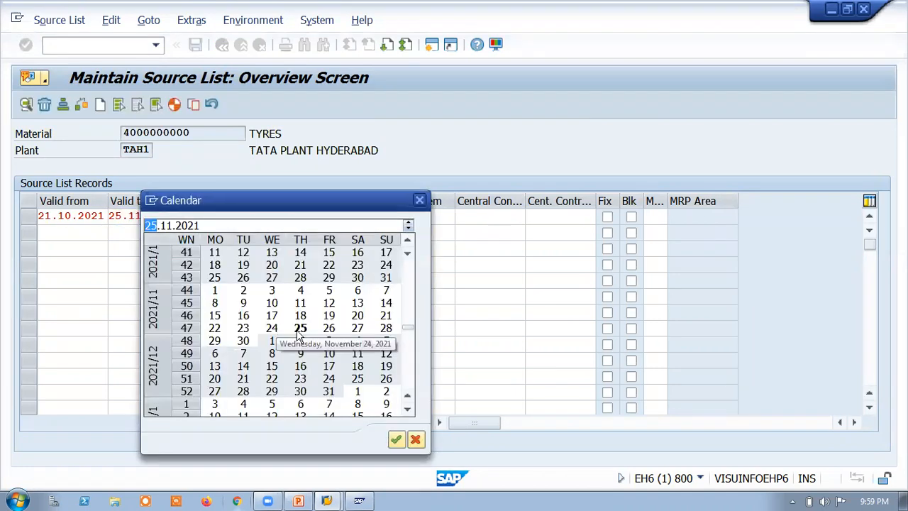
click(329, 327)
click(396, 439)
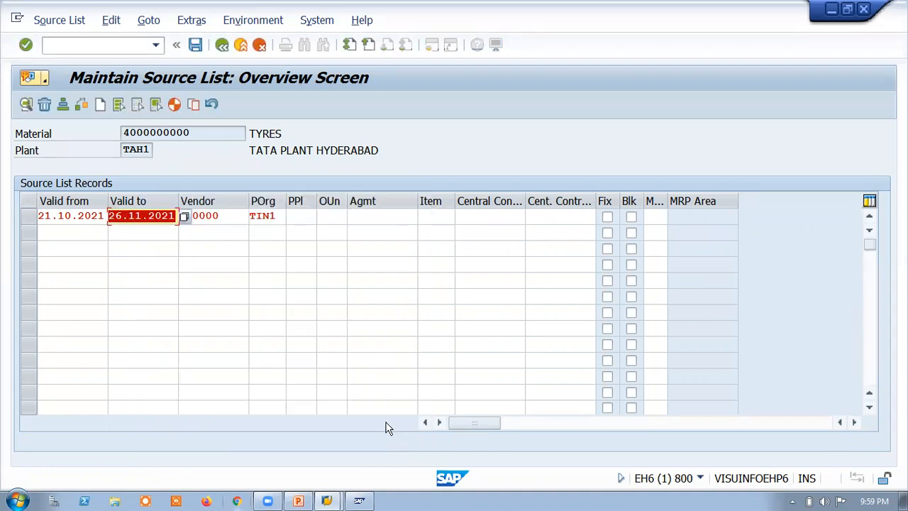
click(195, 44)
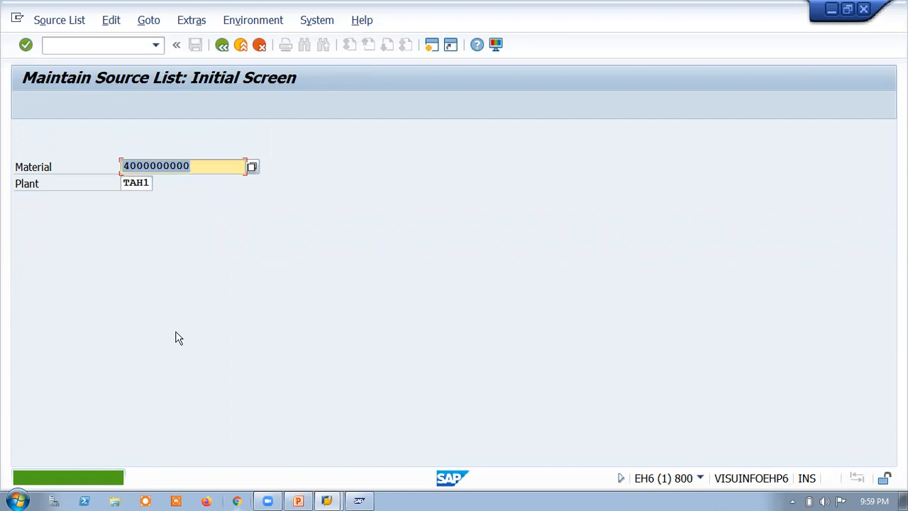
click(222, 52)
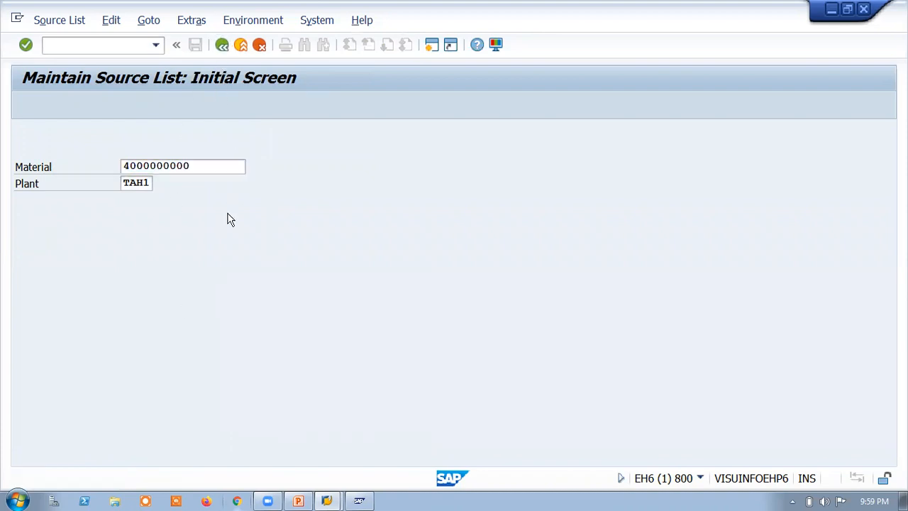
Step: Run the ME04 changes report for the TYRES source list, review the logged valid-to change and return to the selection
double_click(136, 253)
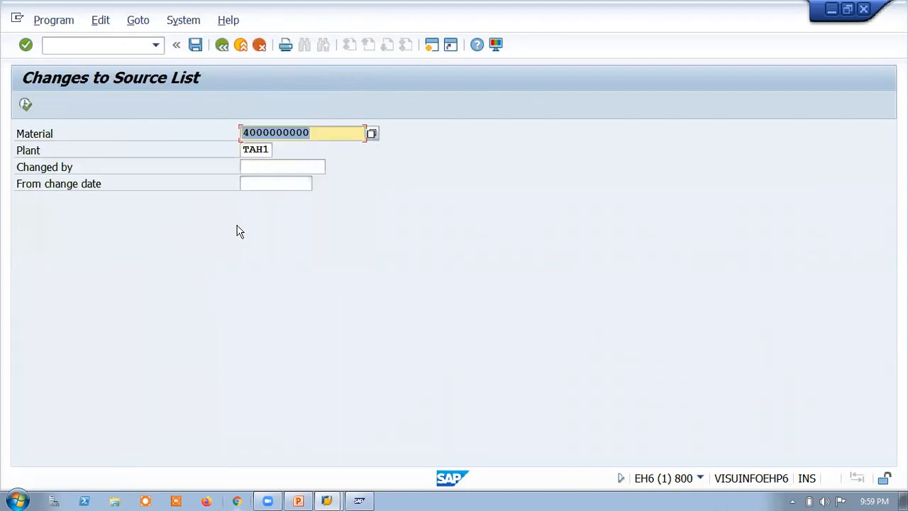
click(26, 106)
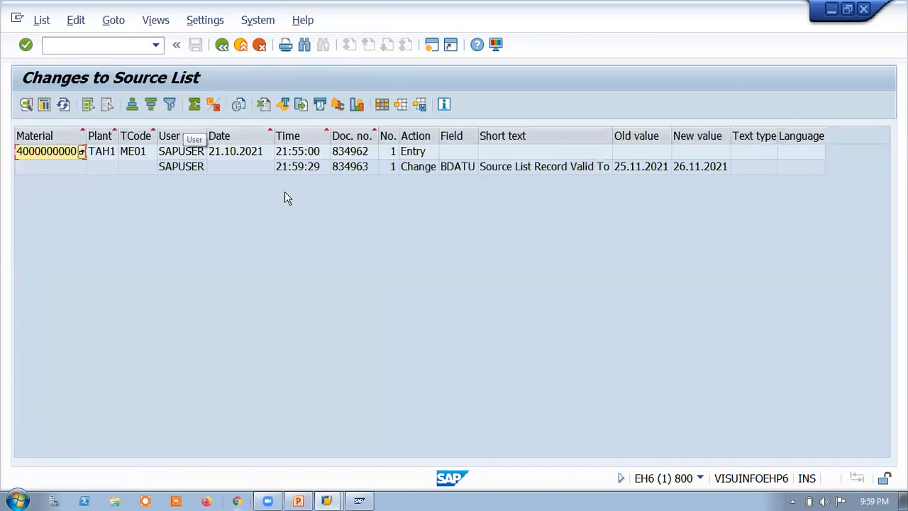
click(222, 45)
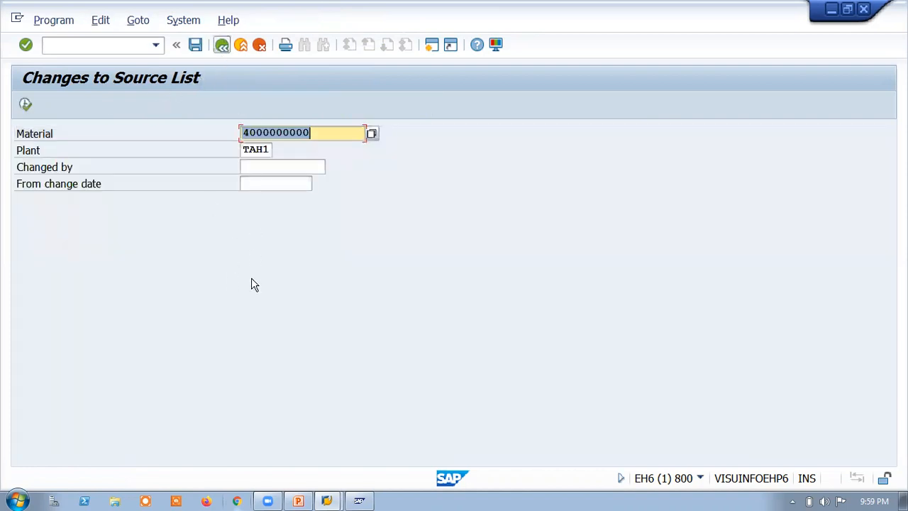
click(144, 222)
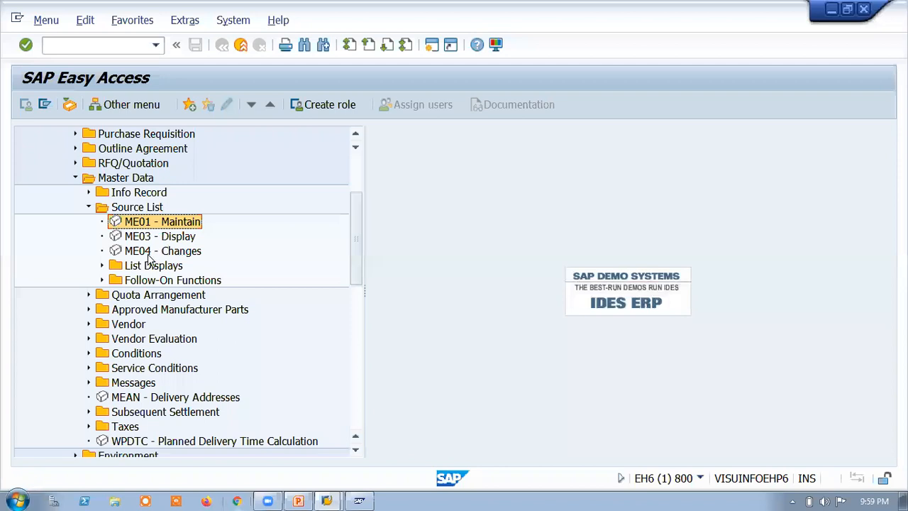
click(148, 252)
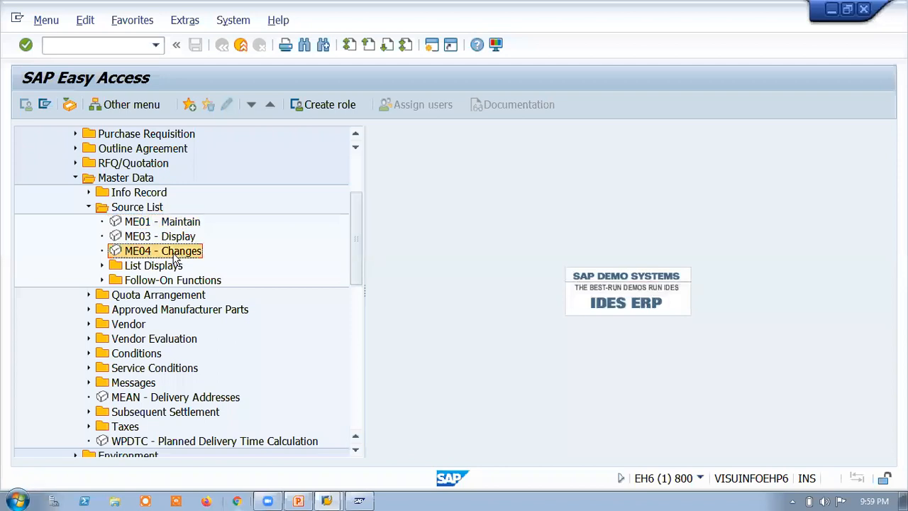
double_click(145, 224)
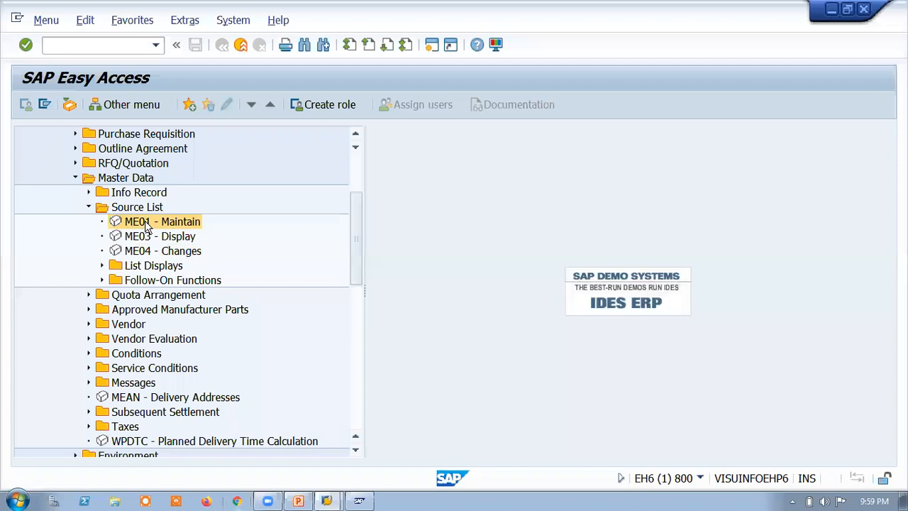
key(Return)
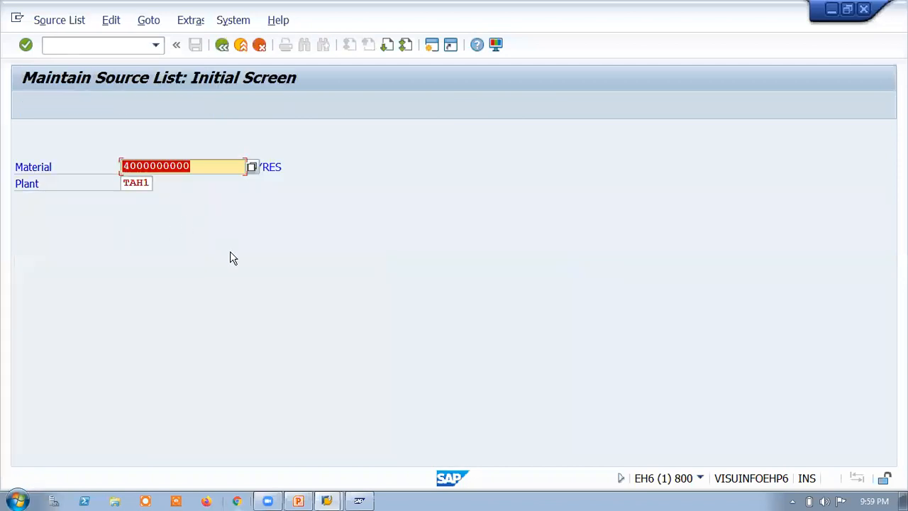
key(Return)
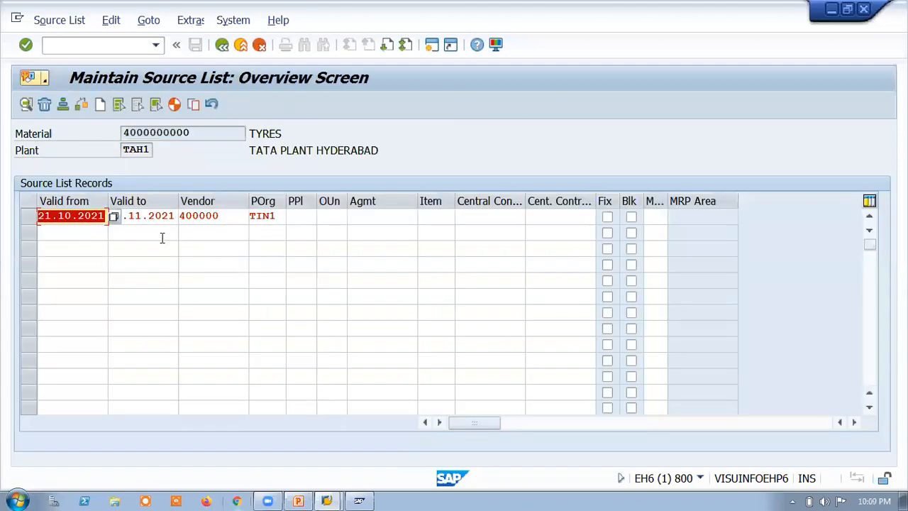
Step: Extend the source list record's valid-to date to 17.12.2021, save it and return to the SAP Easy Access menu
click(130, 243)
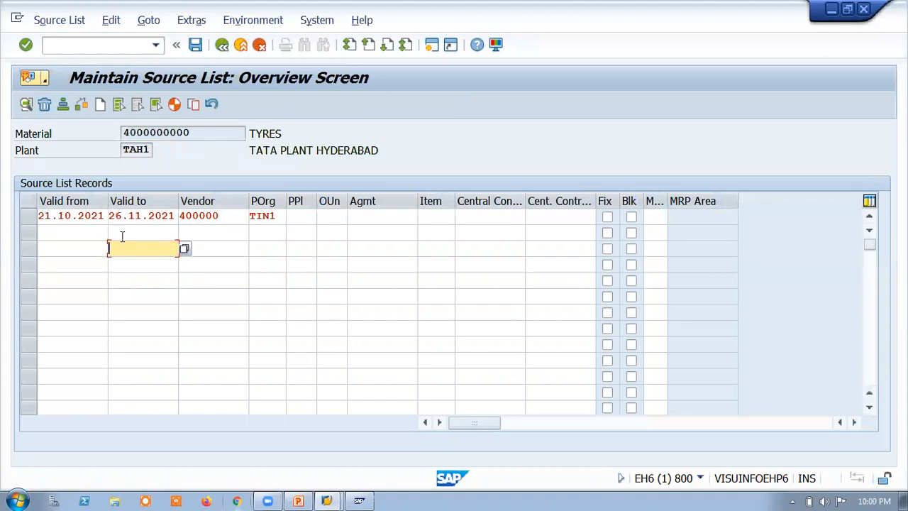
click(119, 217)
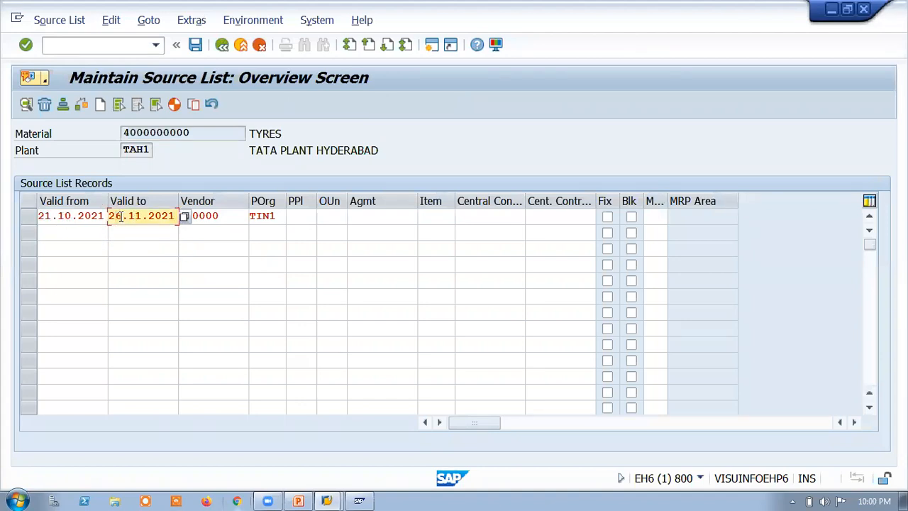
click(186, 217)
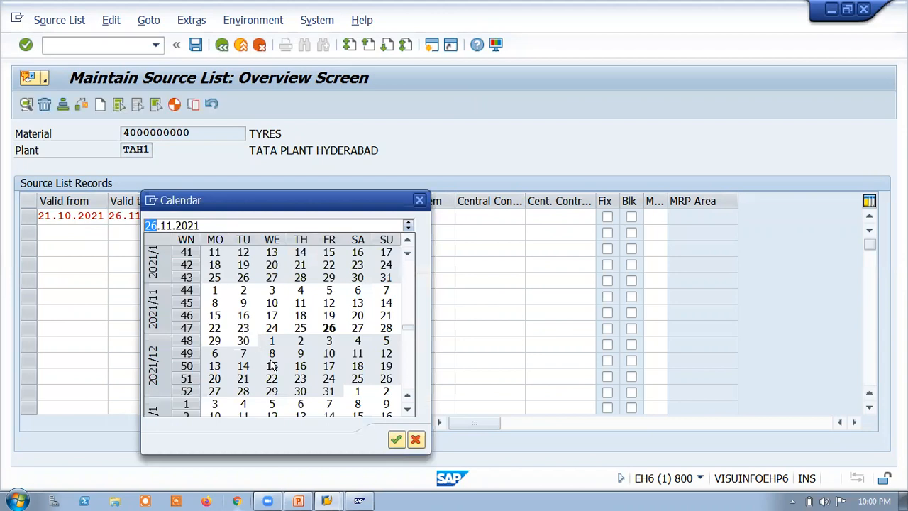
double_click(328, 366)
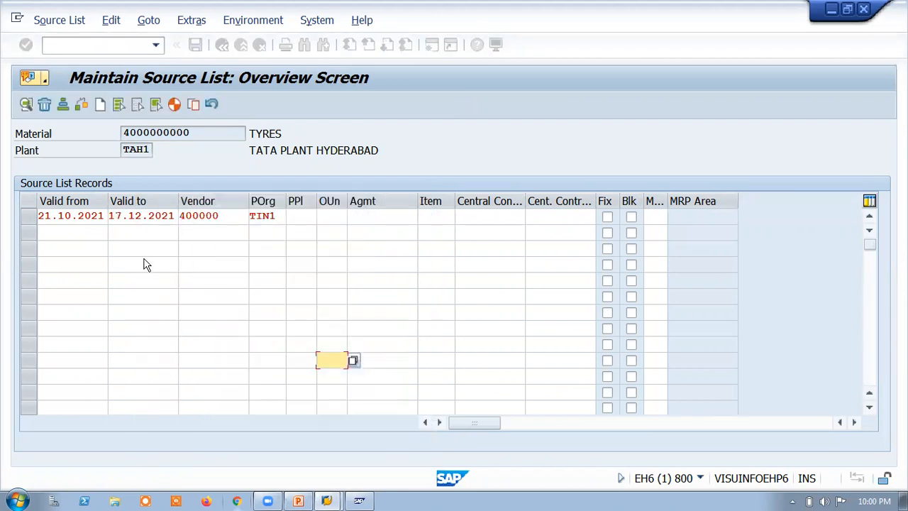
click(195, 45)
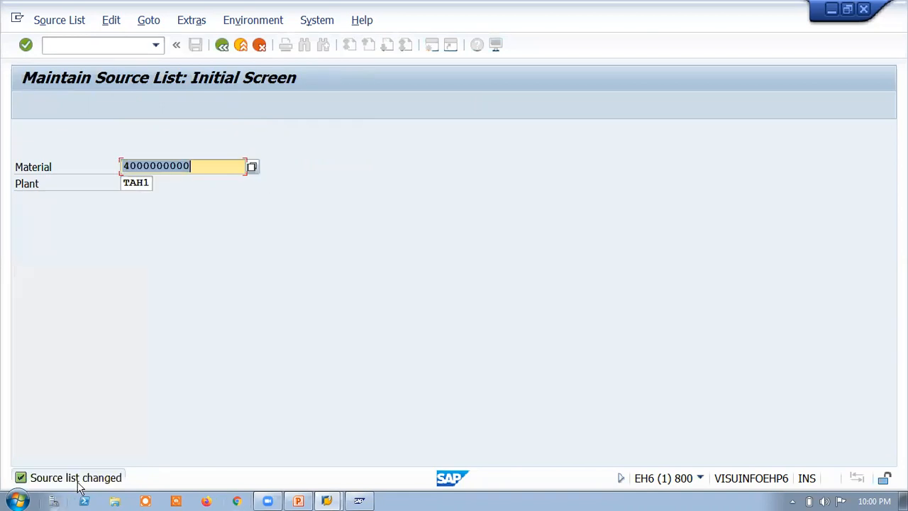
click(222, 45)
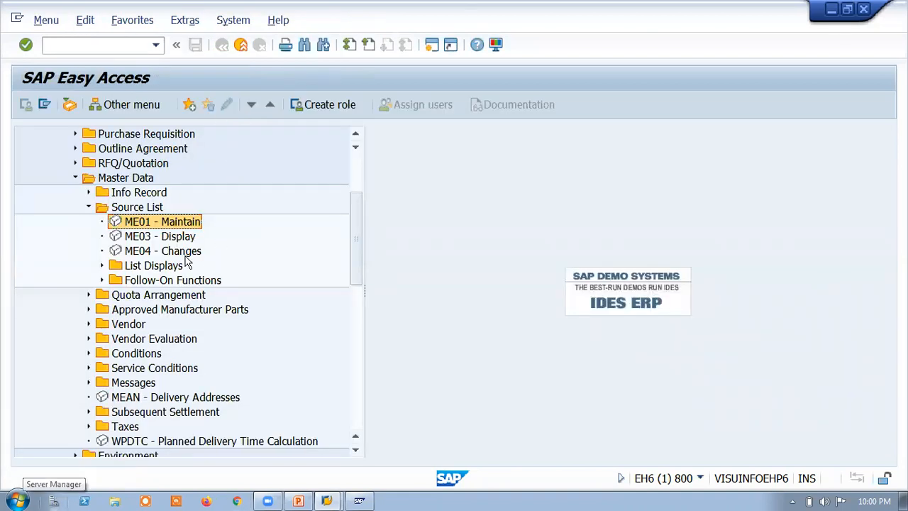
Step: Review all logged changes to the TYRES source list at plant TAH1 in ME04, then go back to the selection screen
click(146, 253)
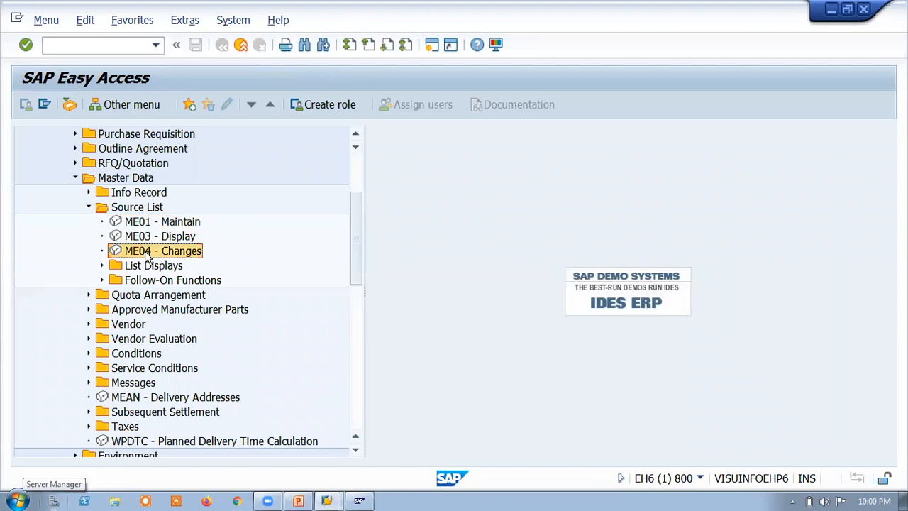
double_click(145, 251)
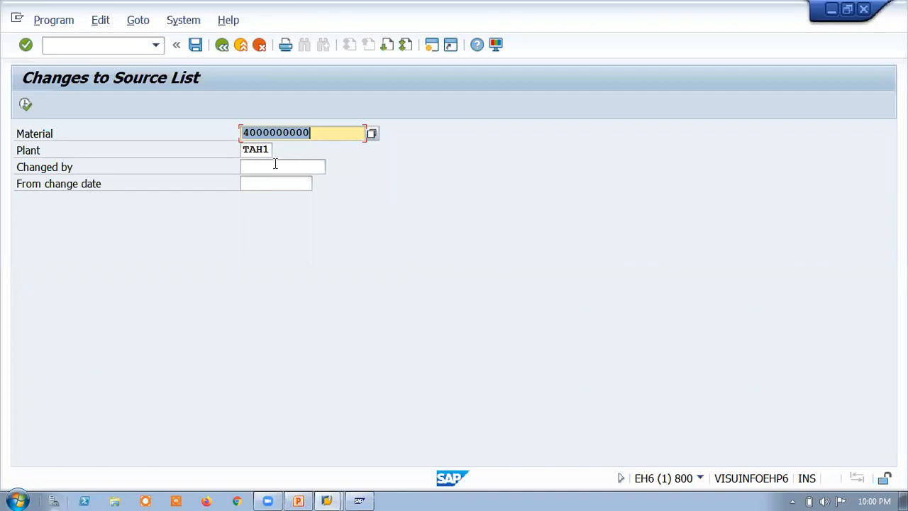
click(25, 105)
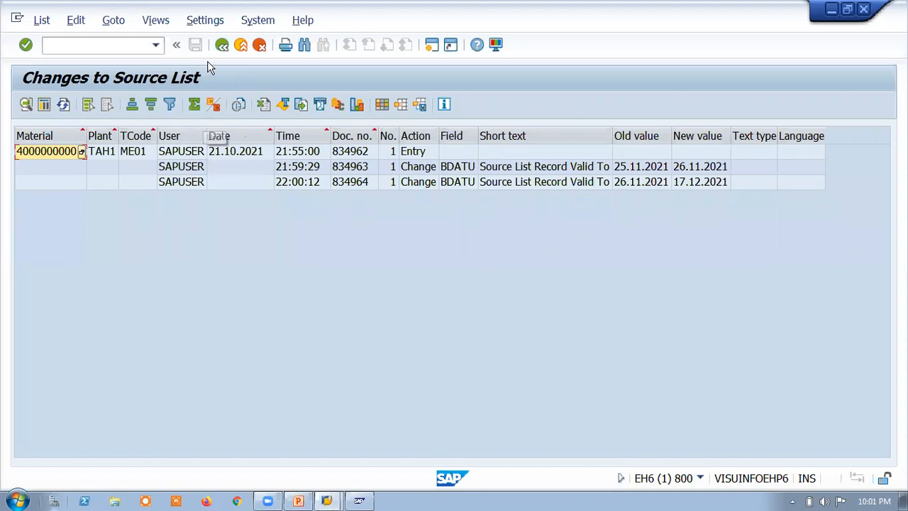
click(221, 44)
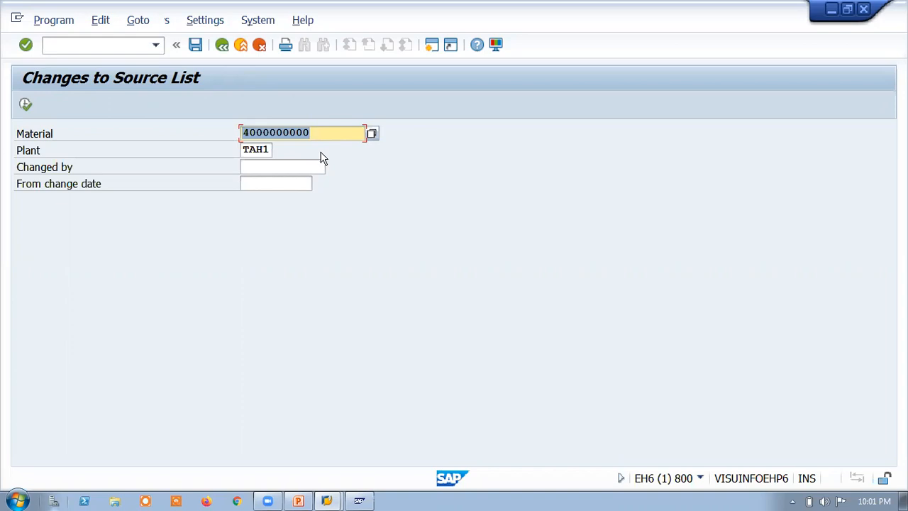
click(223, 46)
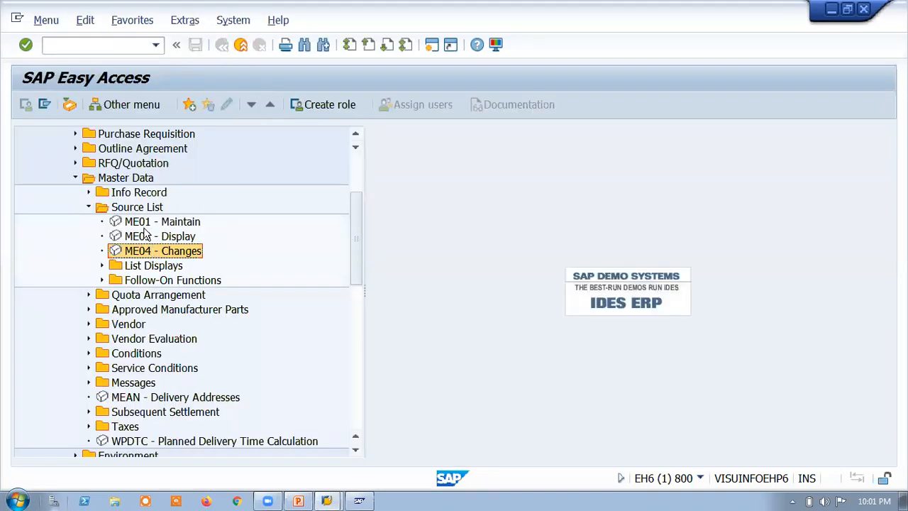
click(145, 226)
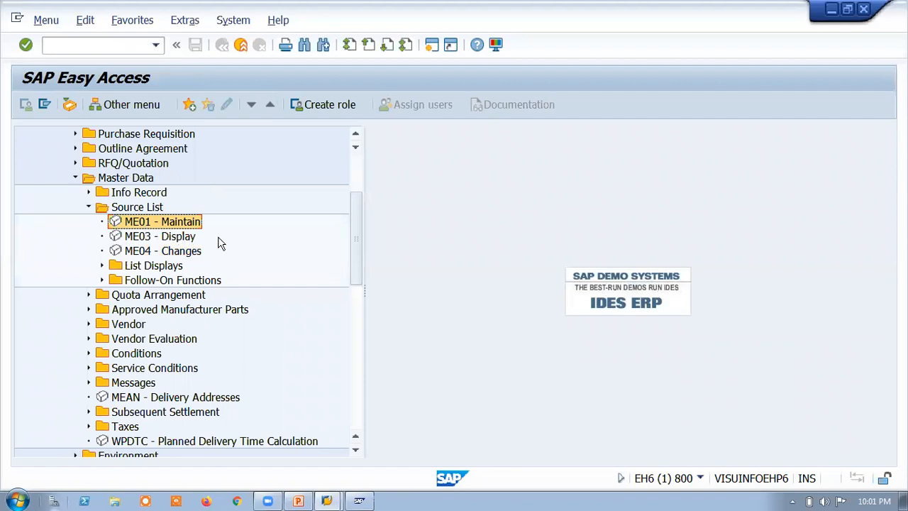
click(154, 241)
double_click(153, 241)
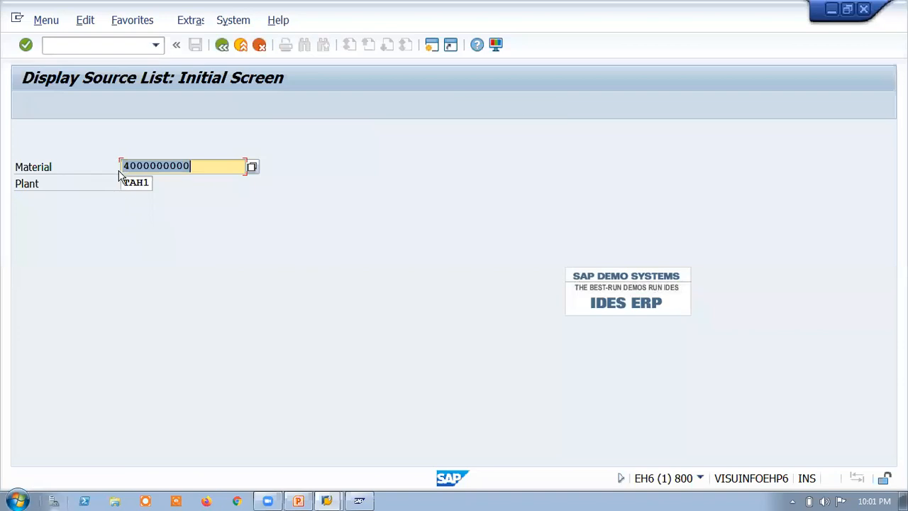
key(Return)
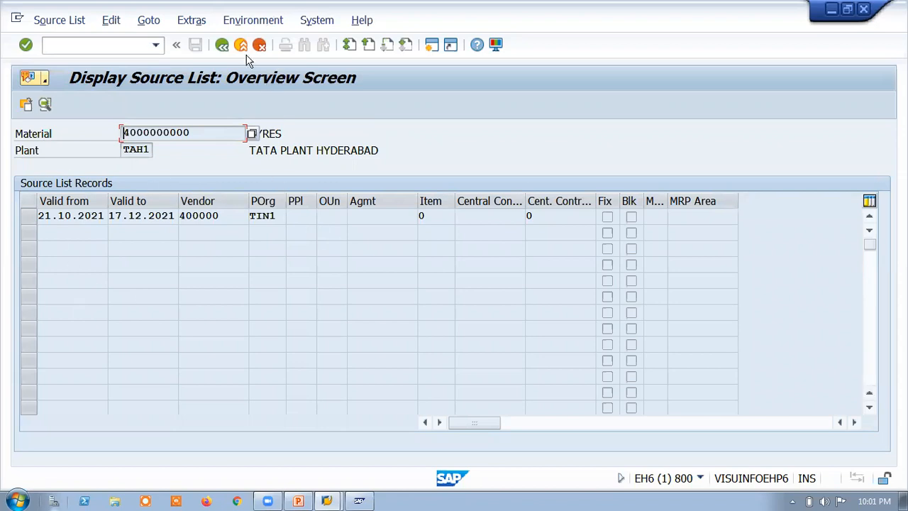
click(222, 47)
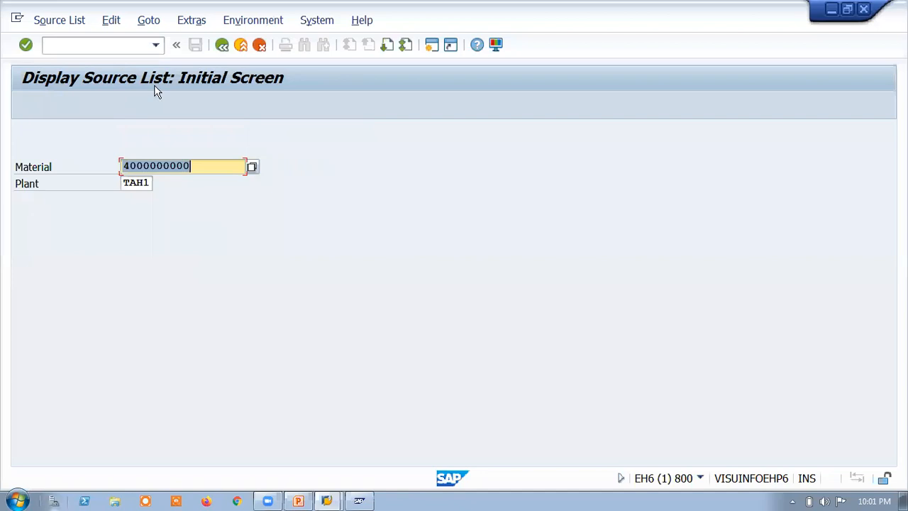
key(F3)
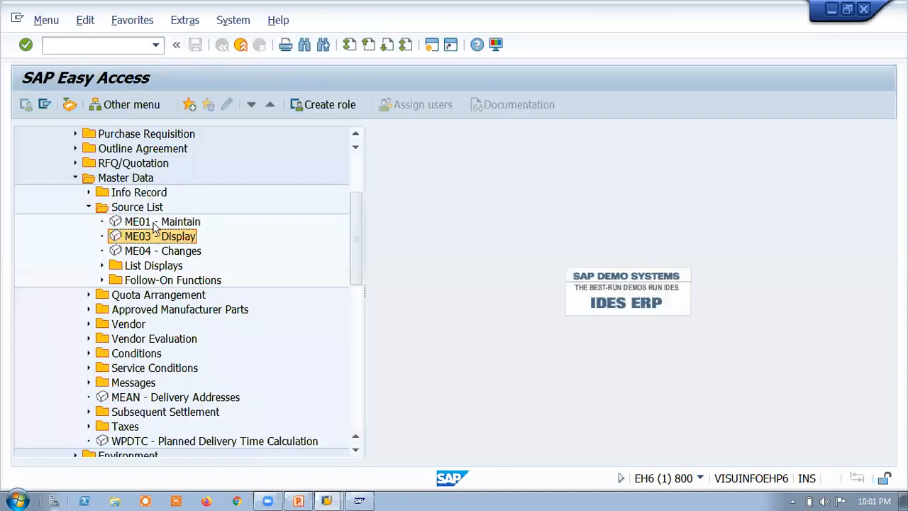
click(155, 222)
double_click(177, 251)
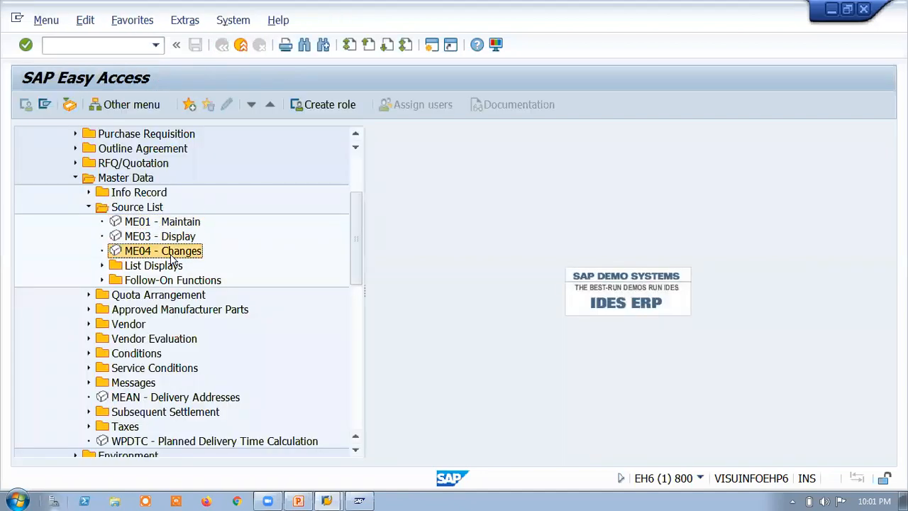
key(F3)
Step: Collapse the Master Data, Materials Management and Logistics folders in the SAP menu tree
click(75, 178)
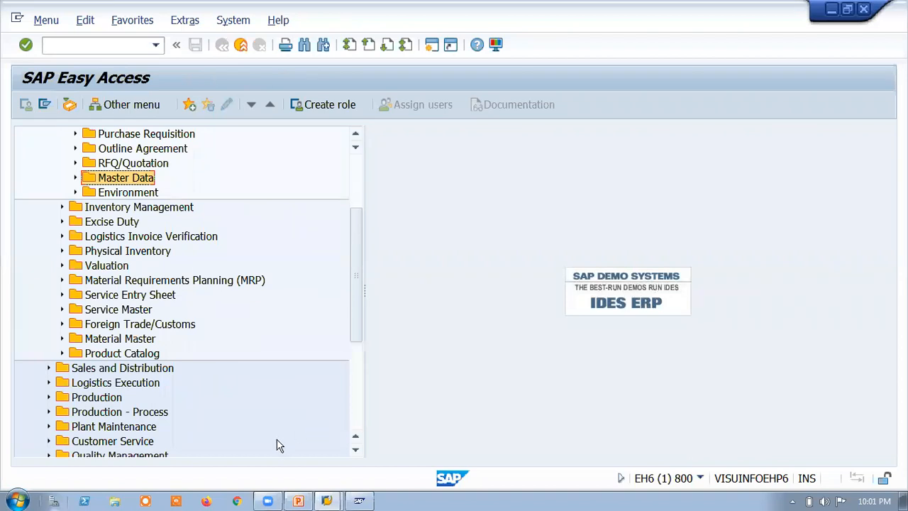
scroll(220, 273, up, 1)
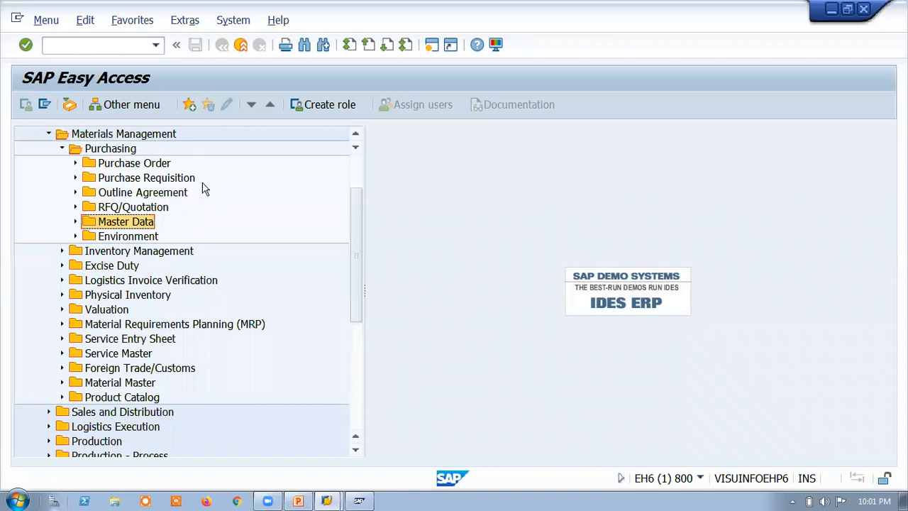
click(49, 134)
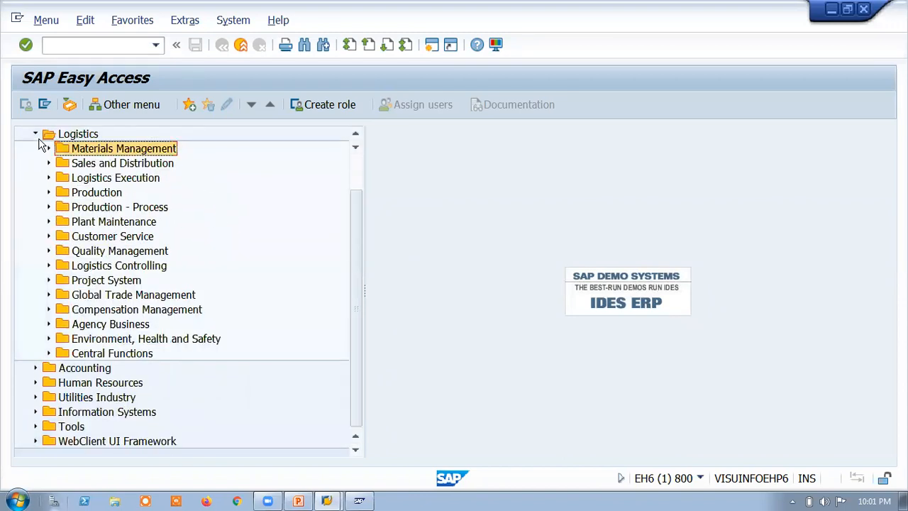
click(36, 134)
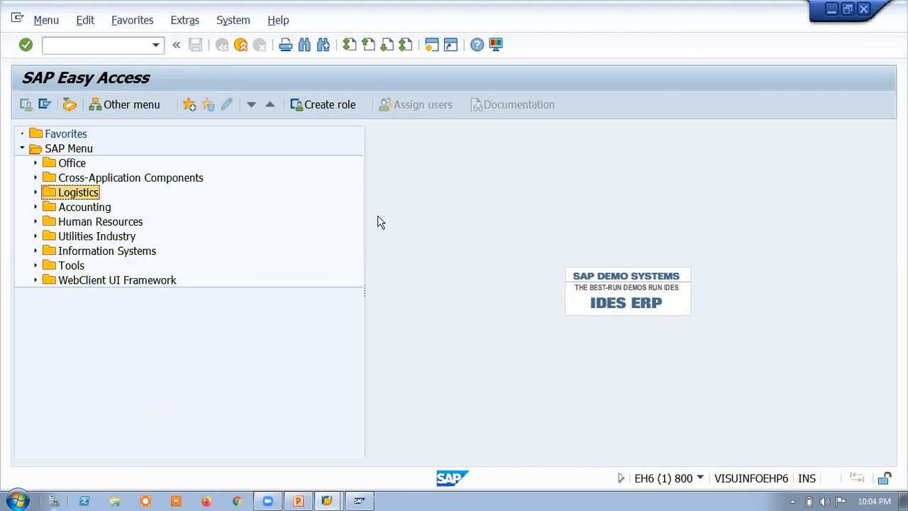
click(715, 61)
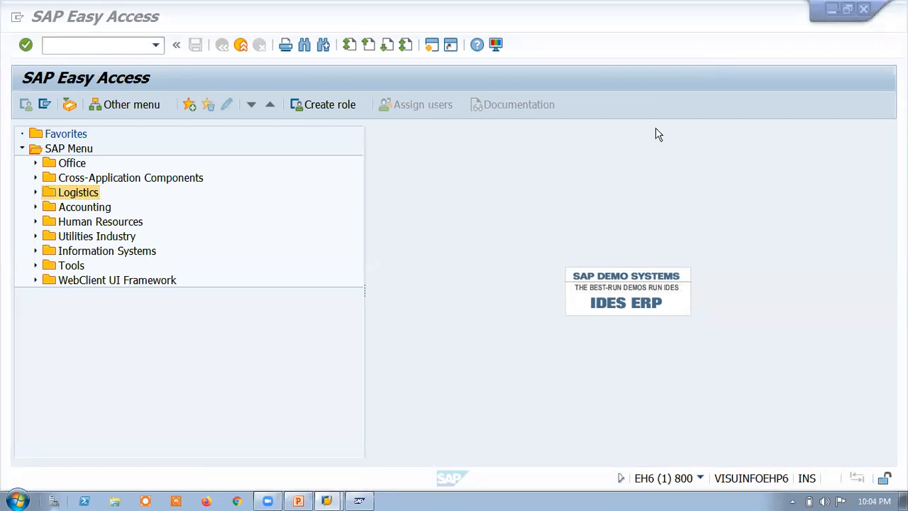